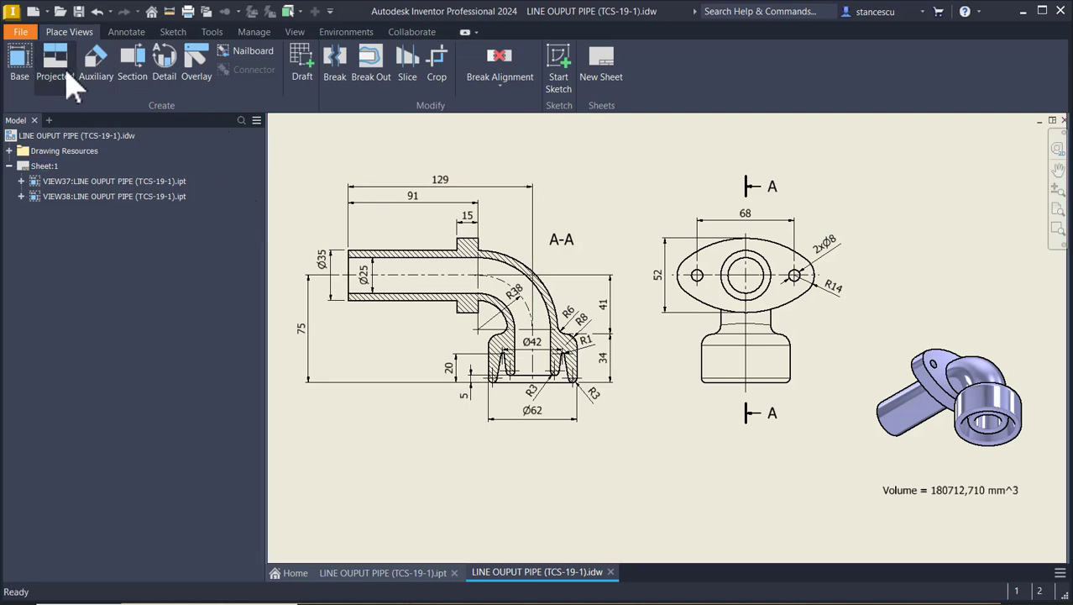
Create a new part from the metric Standard (mm).ipt template and start a sketch on the XY plane.
click(33, 12)
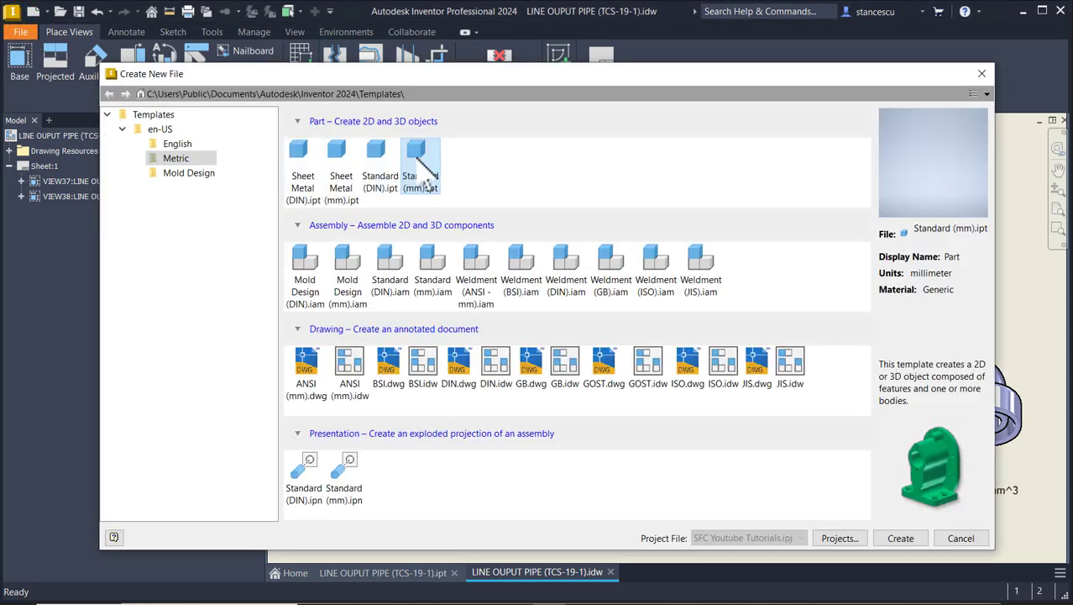
double_click(417, 160)
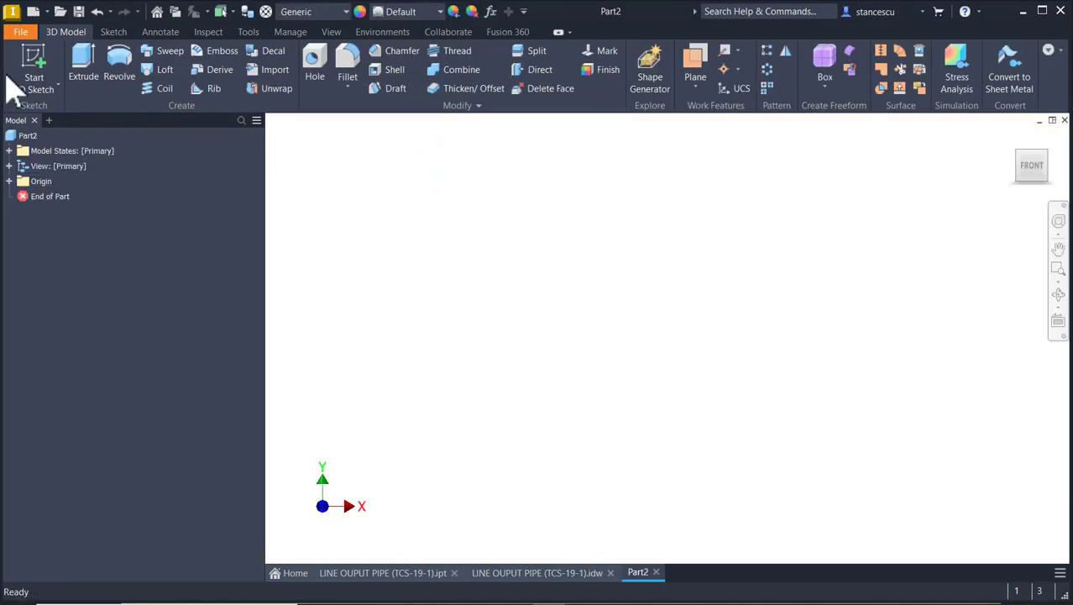
click(34, 63)
click(596, 210)
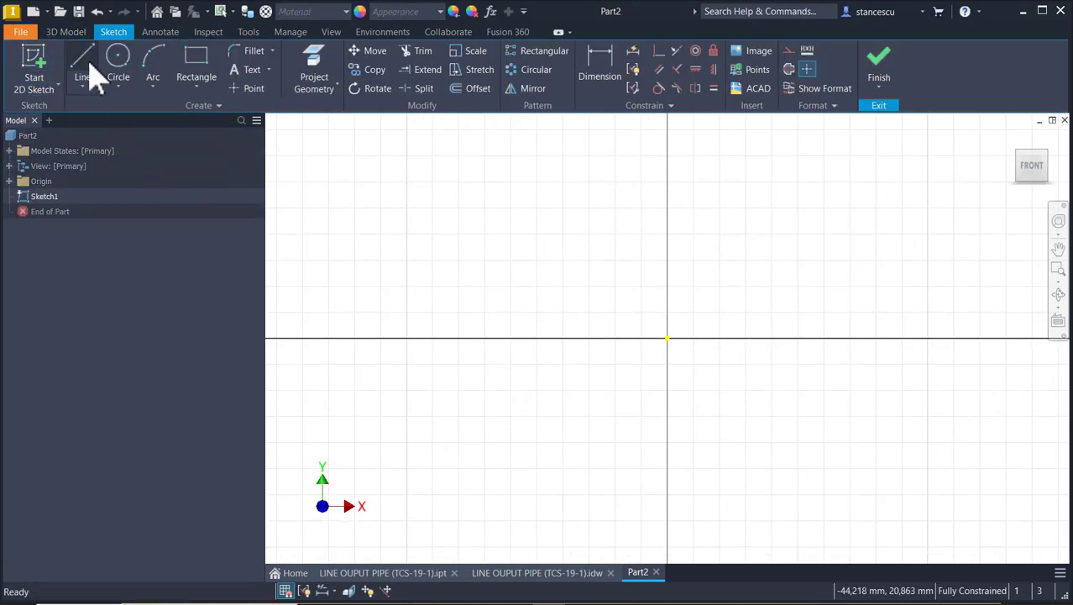
Sketch a horizontal line about 17 mm long from the origin, a downward tangent arc of about 5 mm radius and a short vertical line.
click(669, 338)
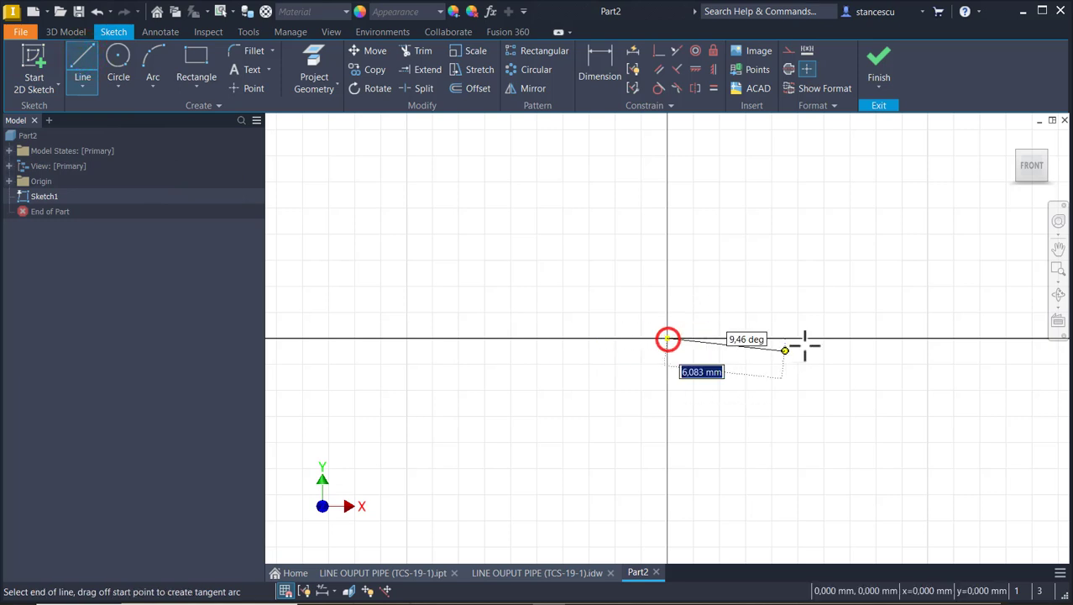
click(888, 338)
drag(889, 338, 935, 353)
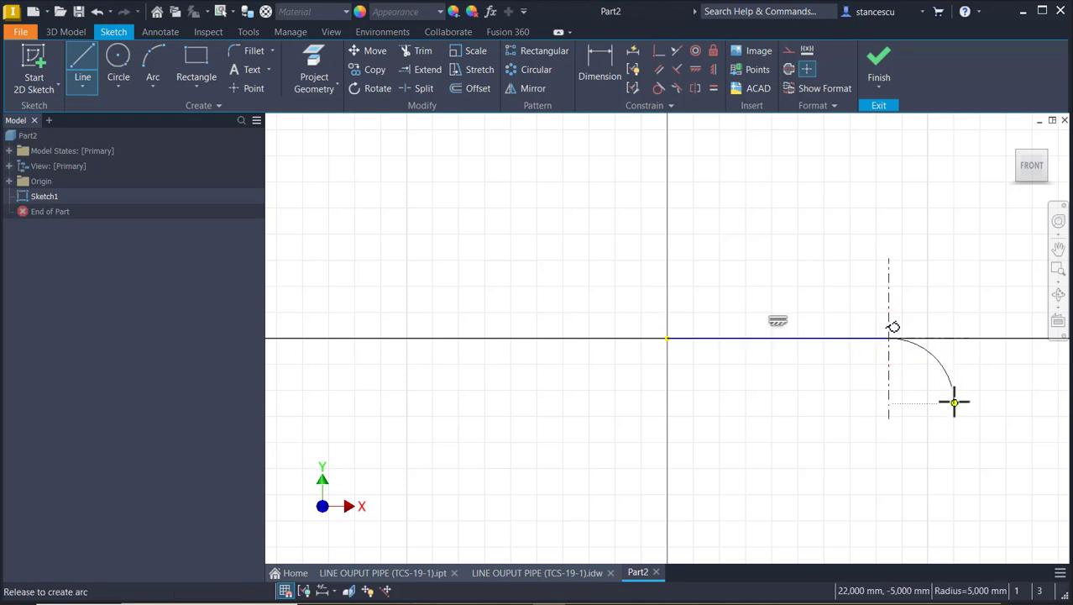
drag(954, 402, 955, 403)
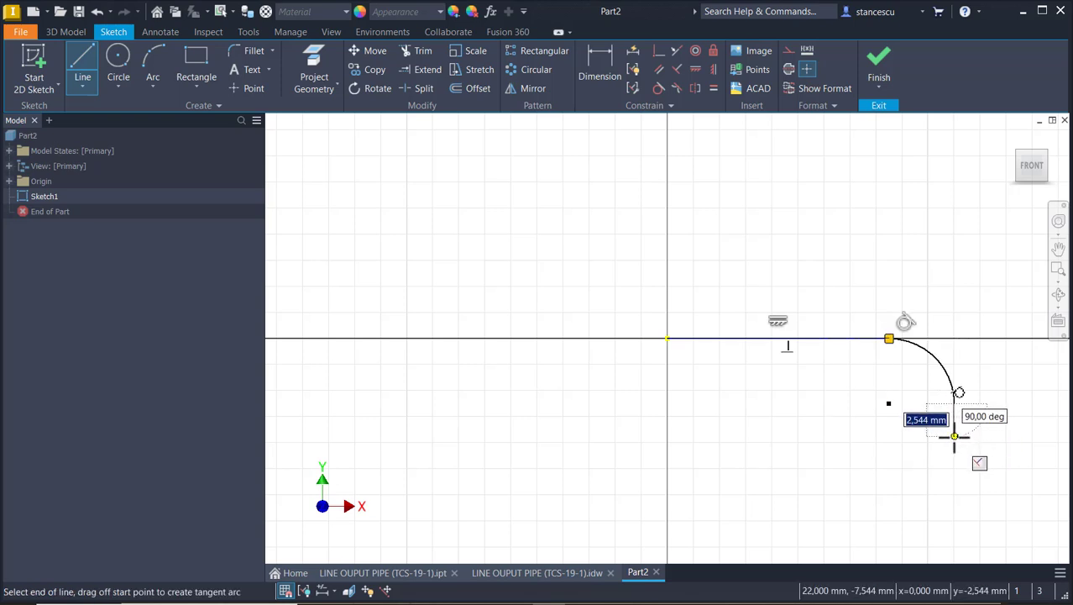
click(954, 436)
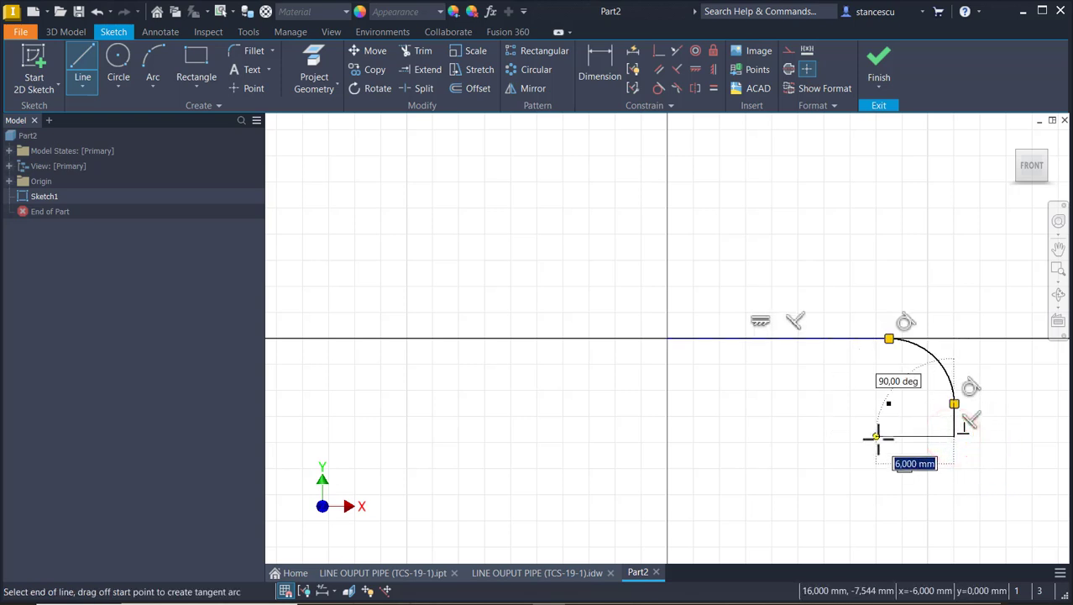
key(Escape)
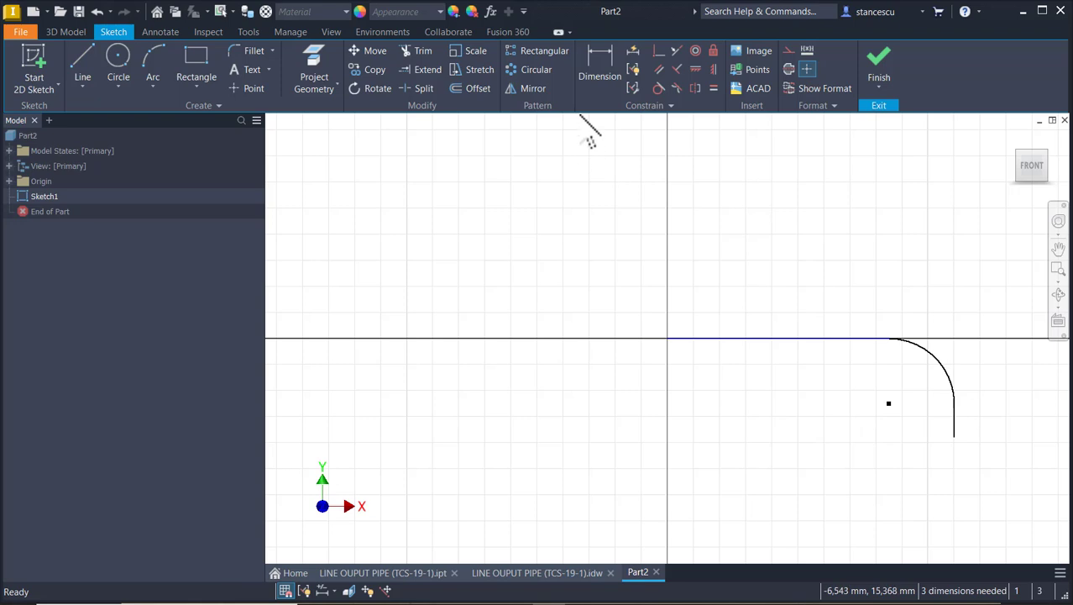
Dimension the arc's radius as 38 mm.
click(602, 69)
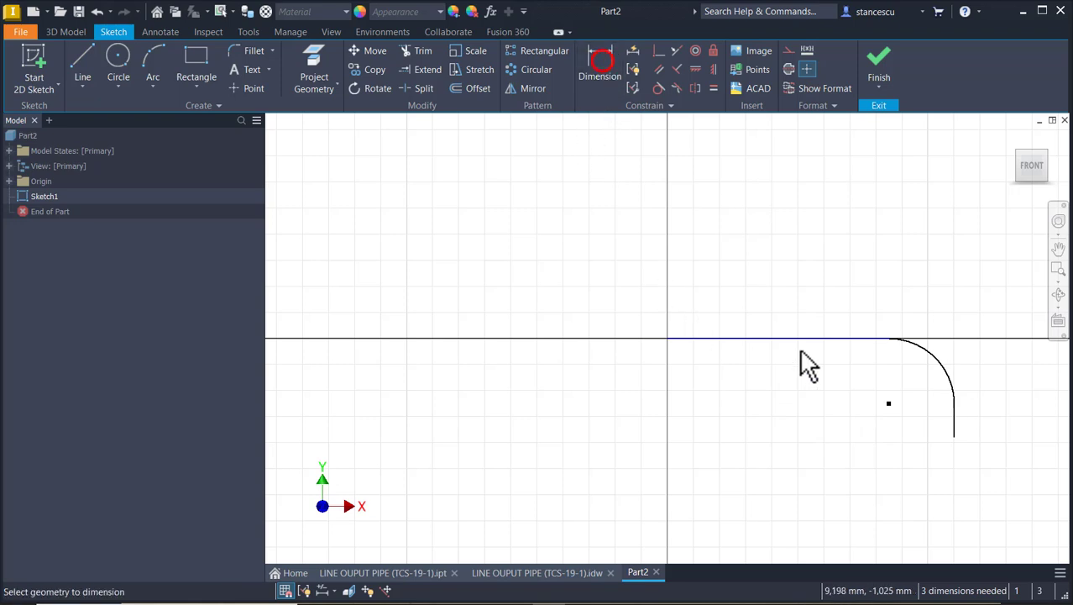
click(947, 385)
click(922, 391)
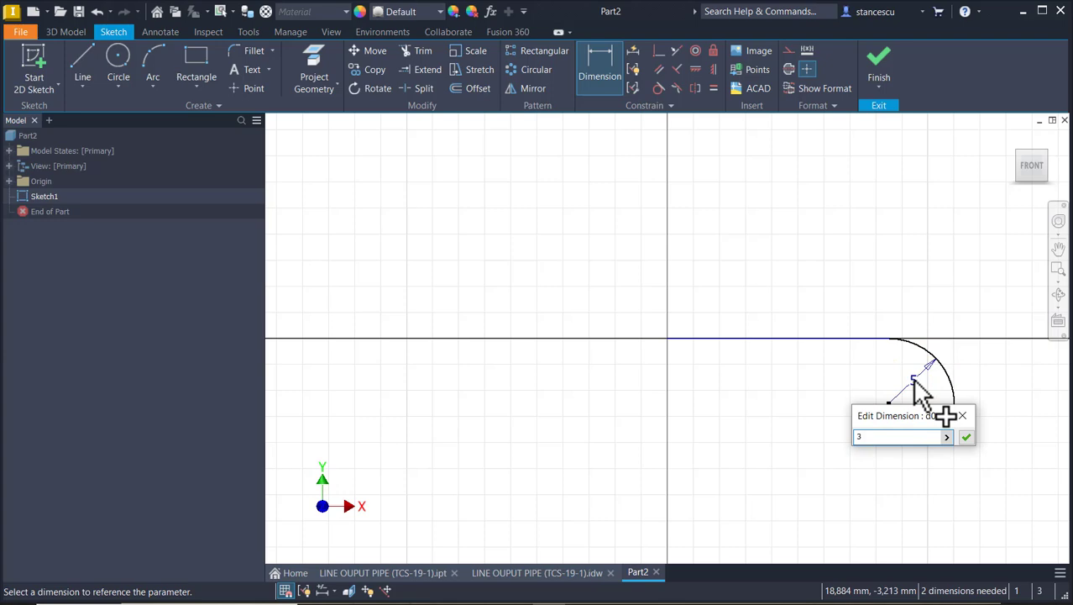
key(Return)
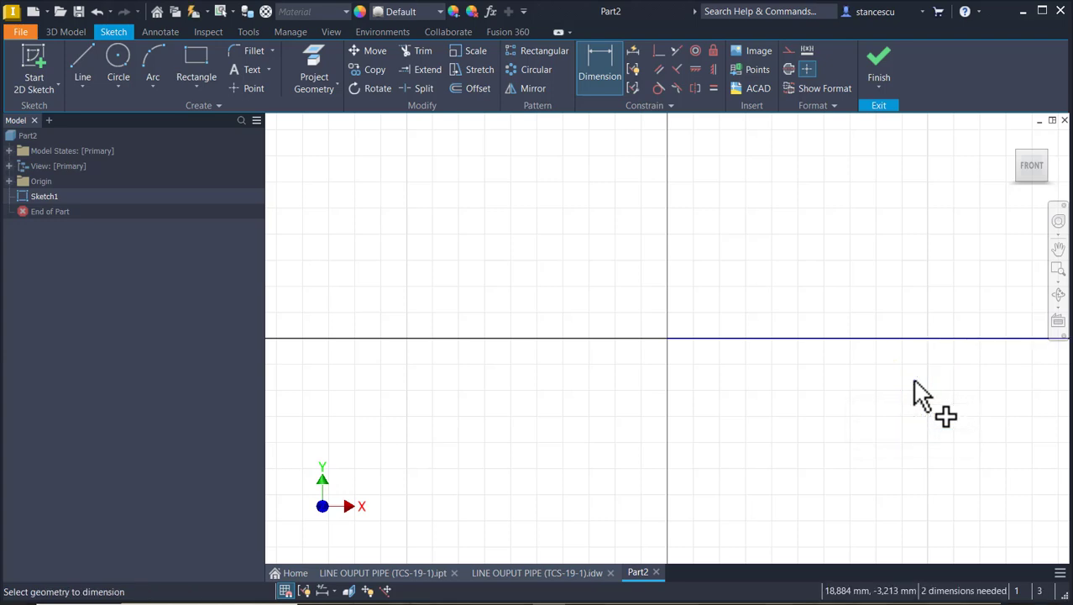
Dimension the vertical distance from the horizontal line to the path's lower endpoint as 41 mm.
scroll(825, 395, up, 2)
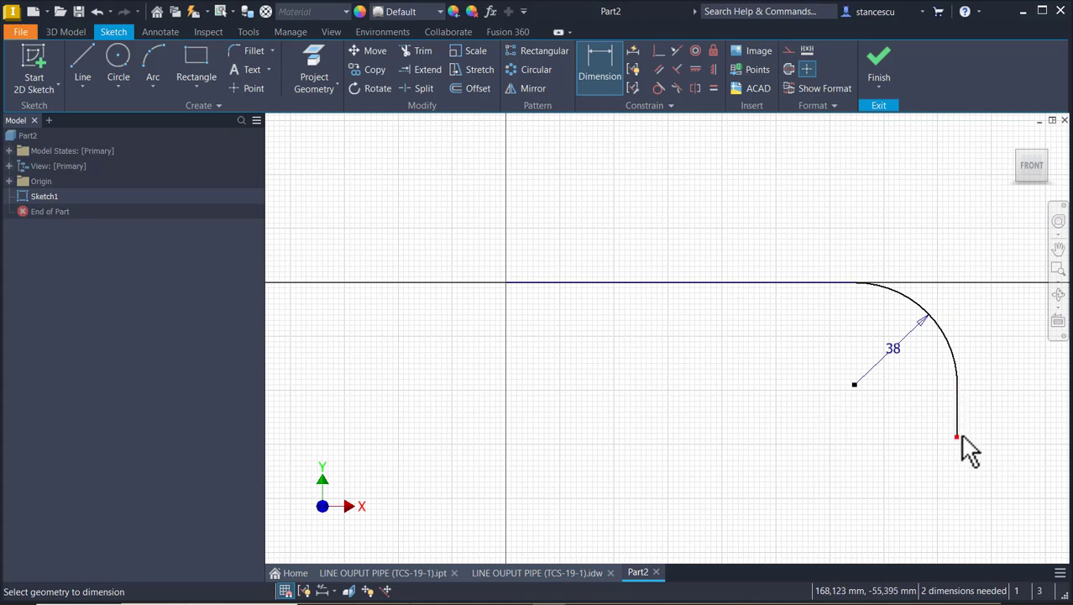
click(830, 284)
click(953, 346)
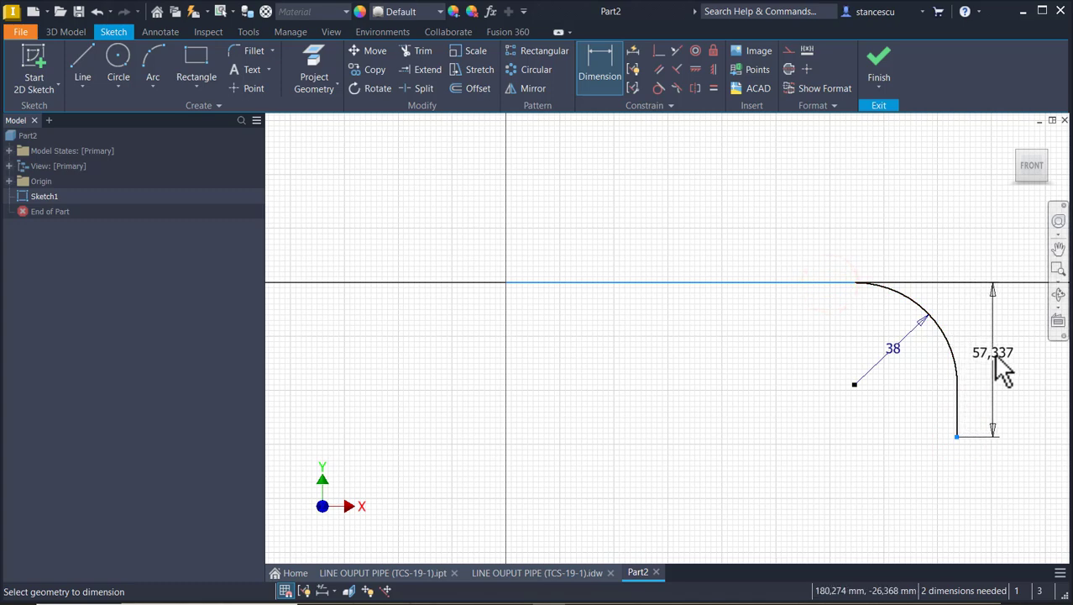
click(1008, 354)
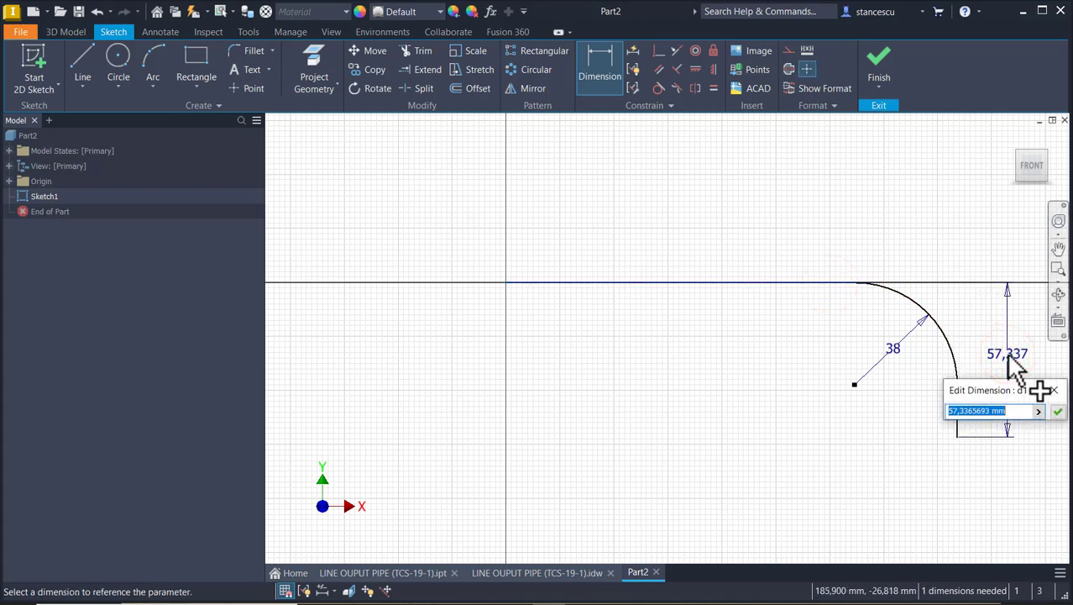
text(41)
key(Return)
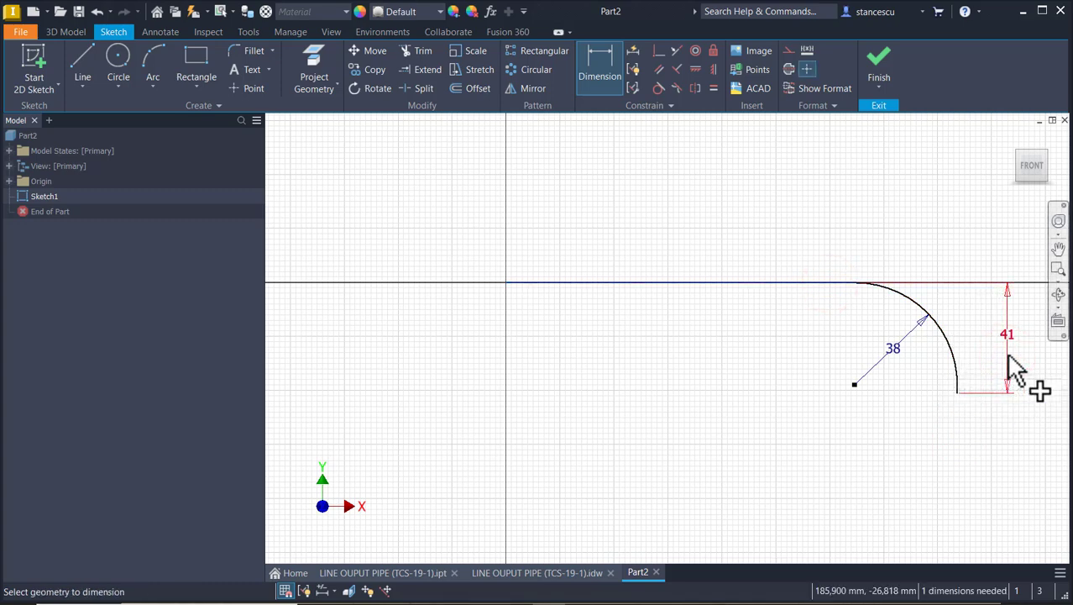
Dimension the horizontal distance from the origin to the path's lower endpoint as 129 mm.
scroll(661, 358, down, 2)
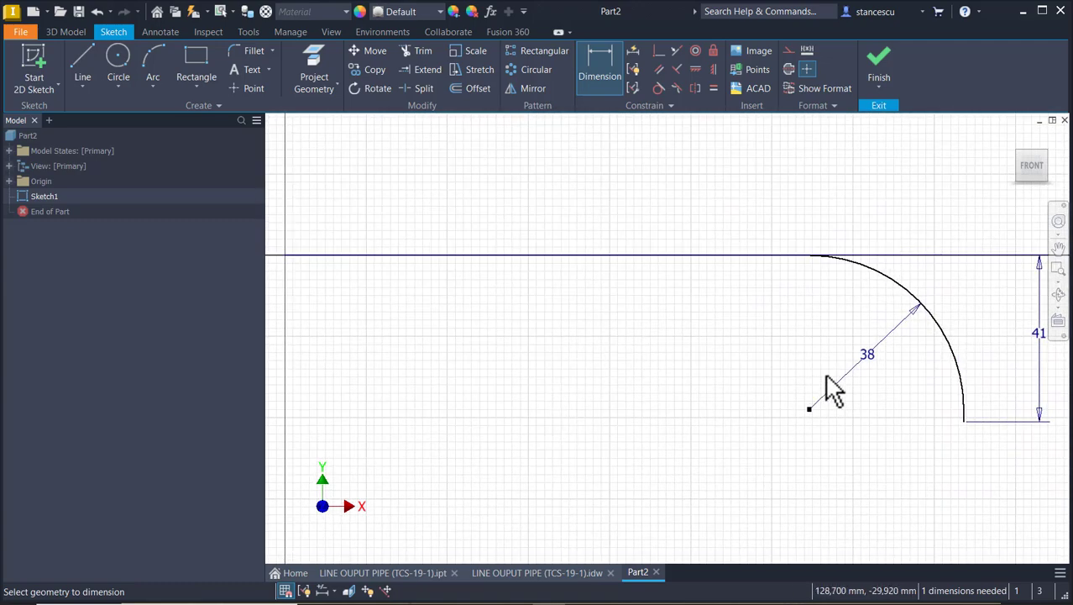
click(284, 255)
click(964, 420)
click(696, 477)
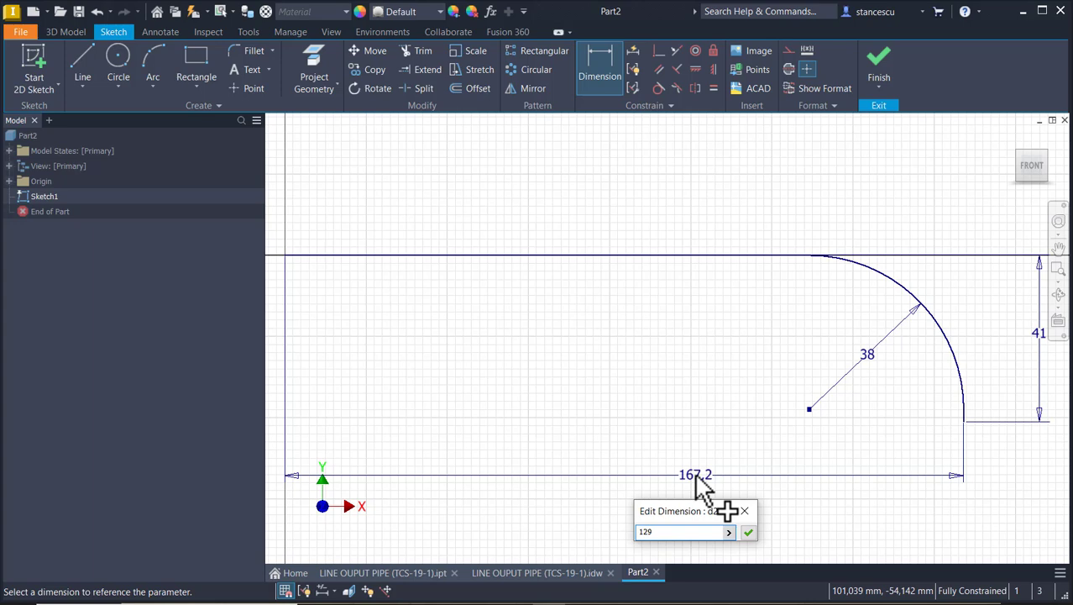
key(Return)
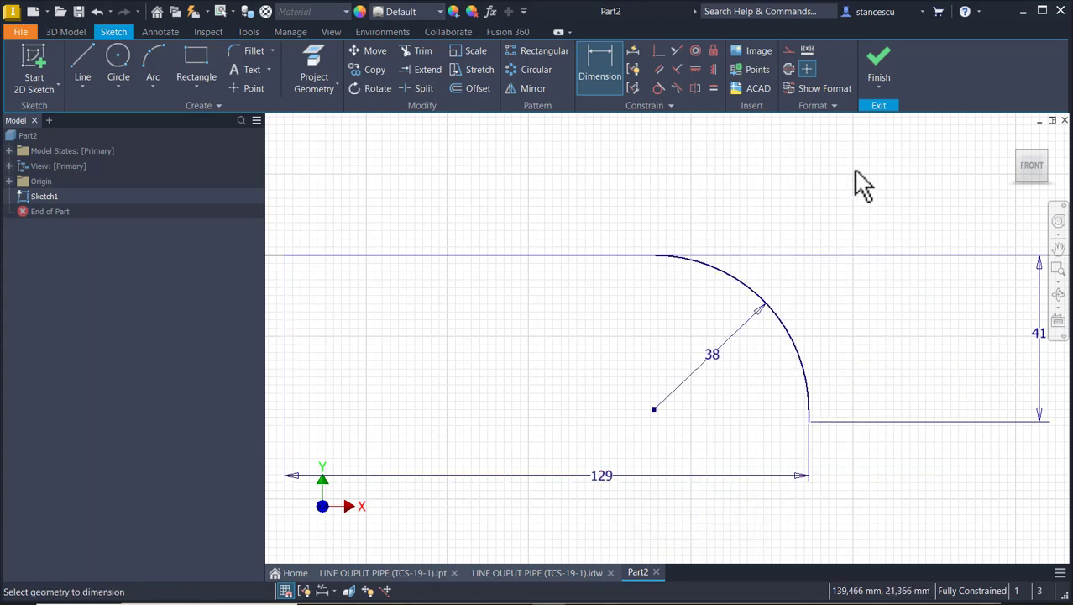
Move the 41 mm dimension closer to the path and finish the sketch.
key(Escape)
drag(1038, 334, 880, 351)
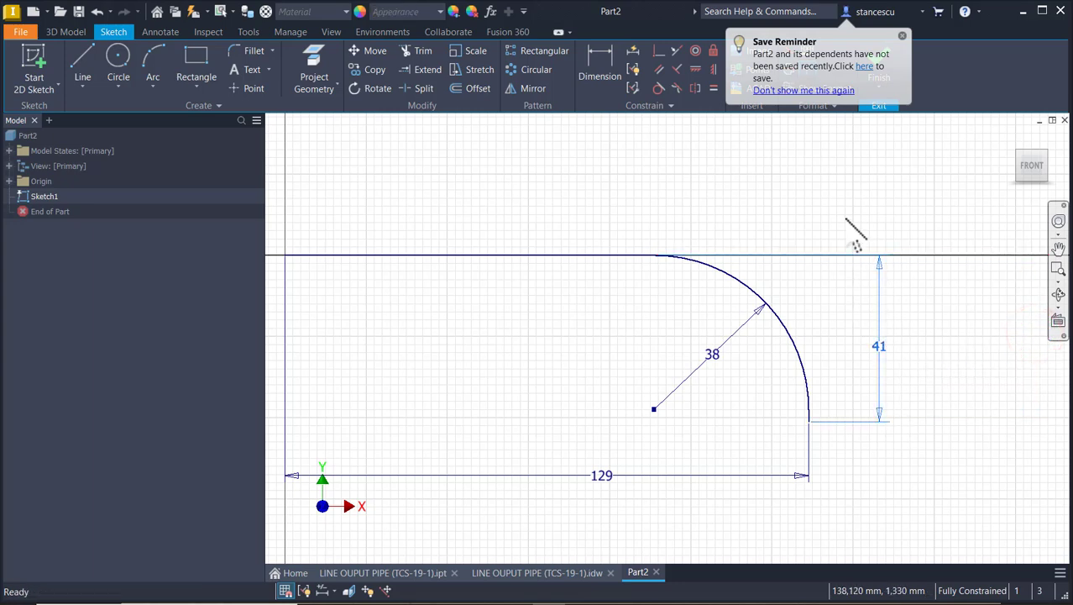
click(843, 209)
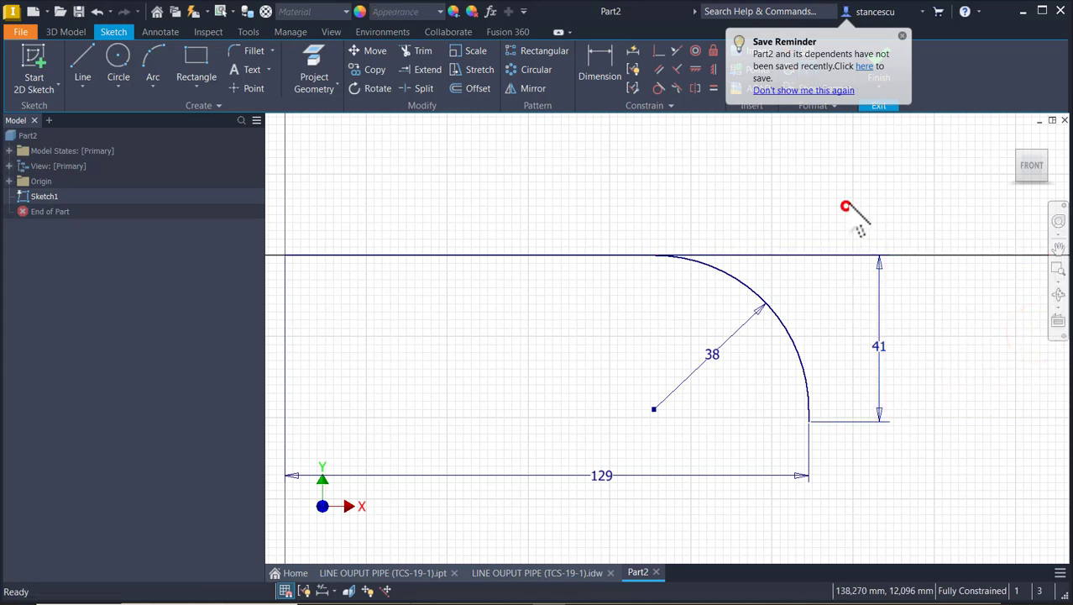
click(902, 39)
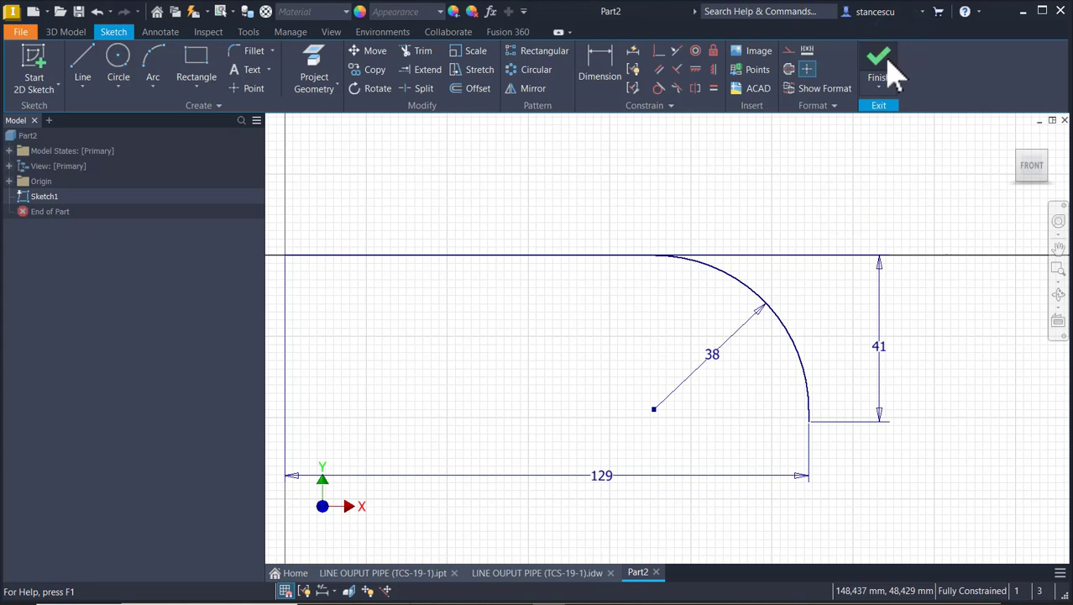
click(892, 68)
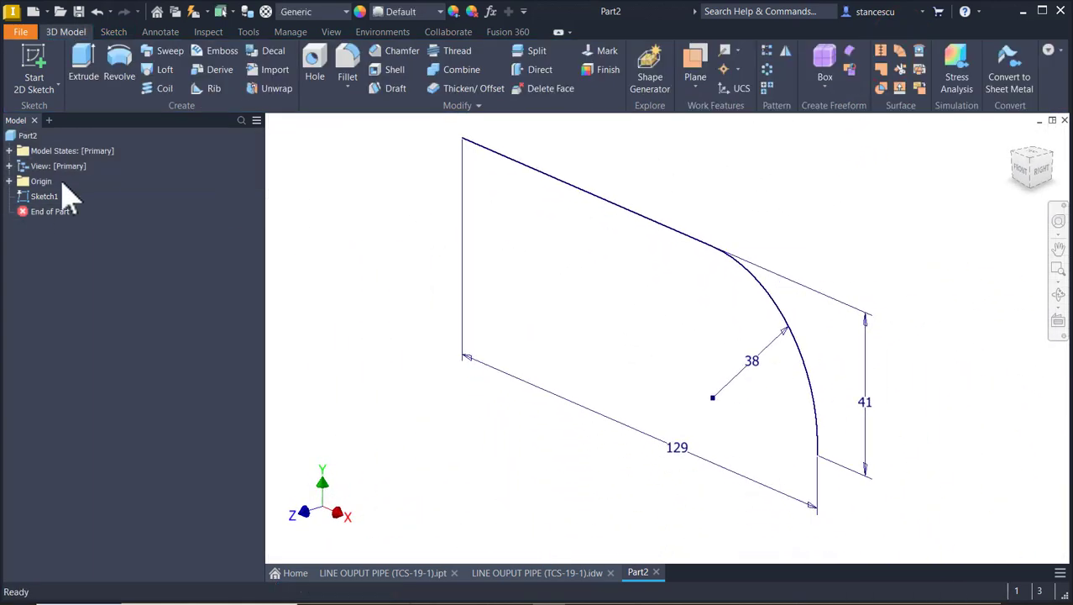
Start a sketch on the YZ plane and draw a circle of 35 mm diameter centred on the origin.
click(9, 182)
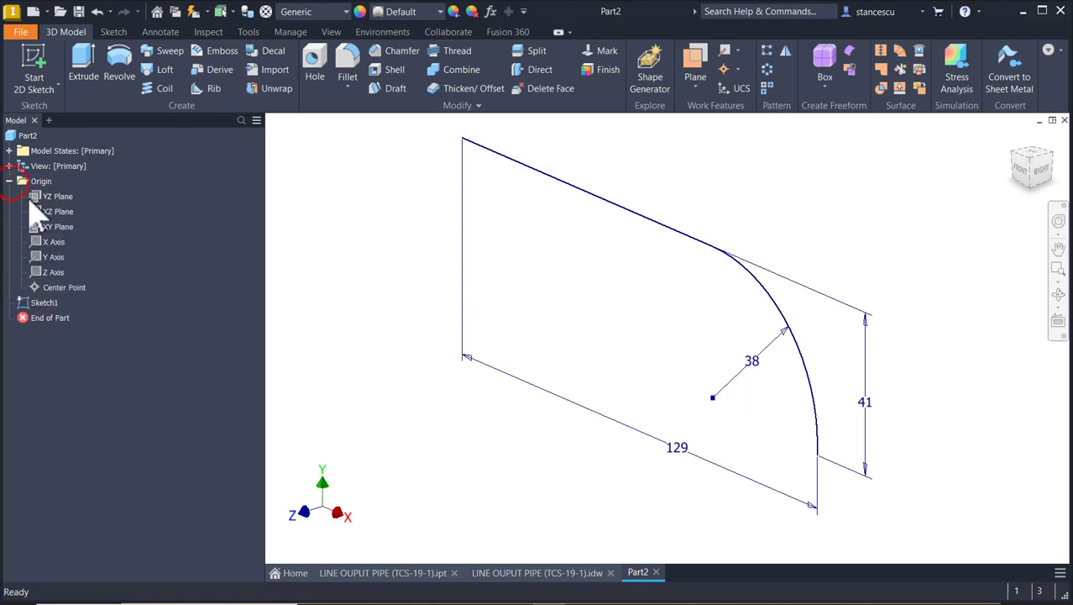
click(38, 198)
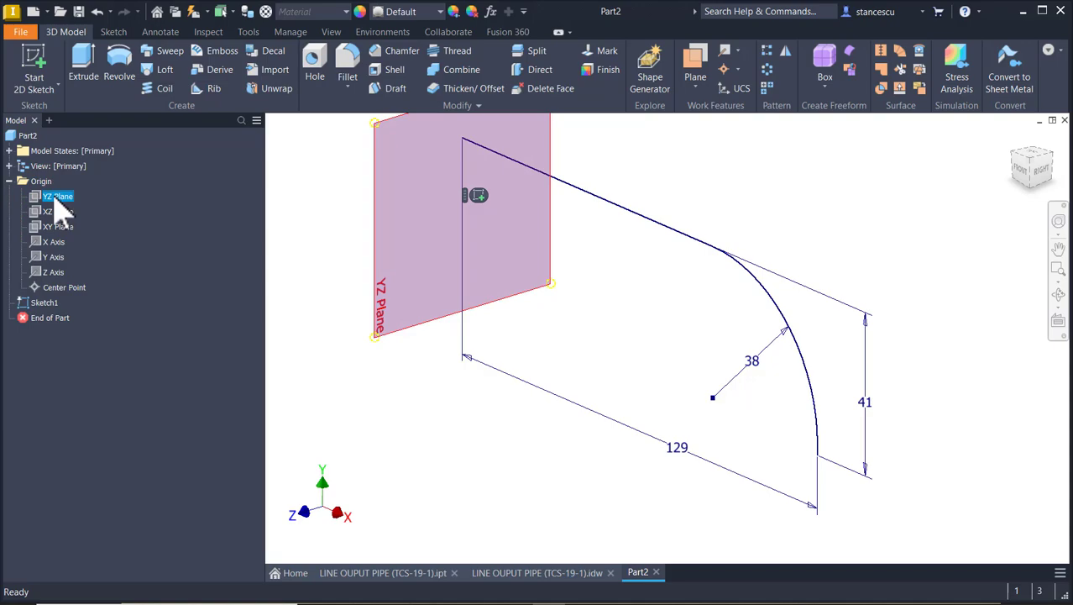
click(478, 196)
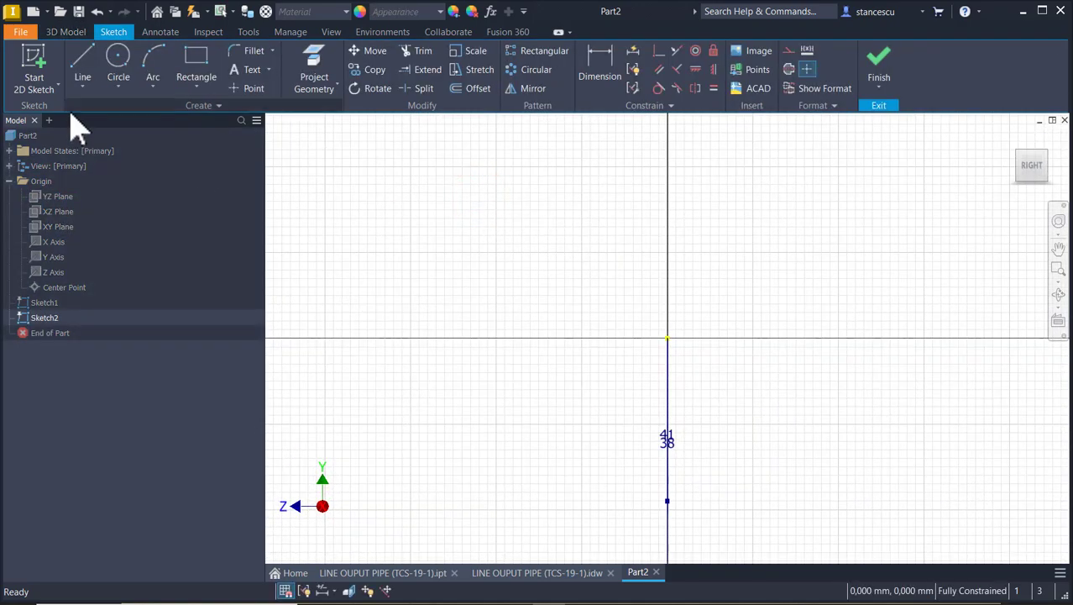
click(118, 59)
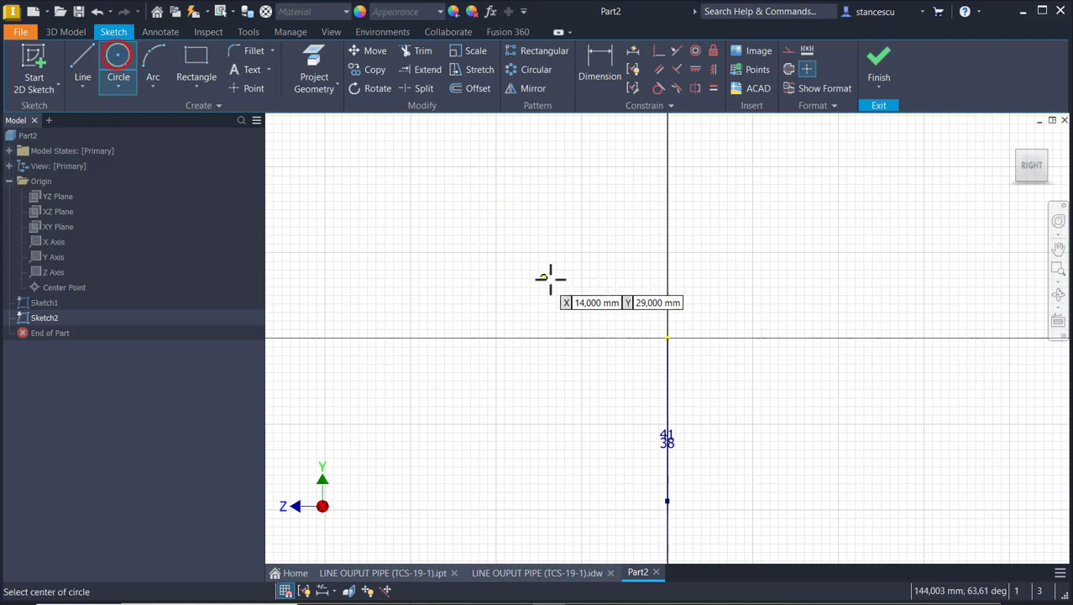
click(667, 339)
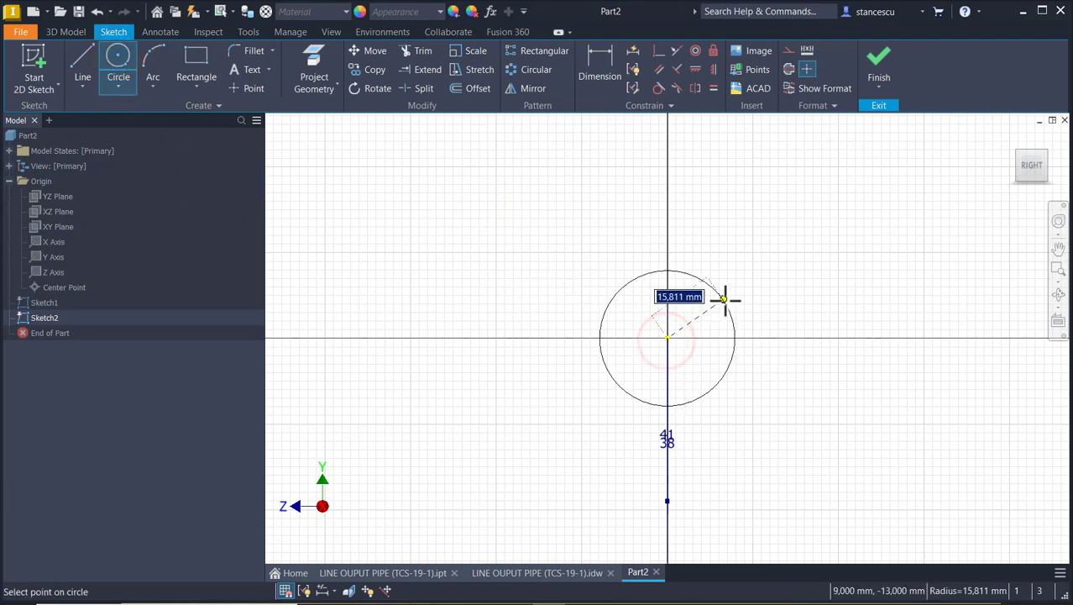
right_click(724, 299)
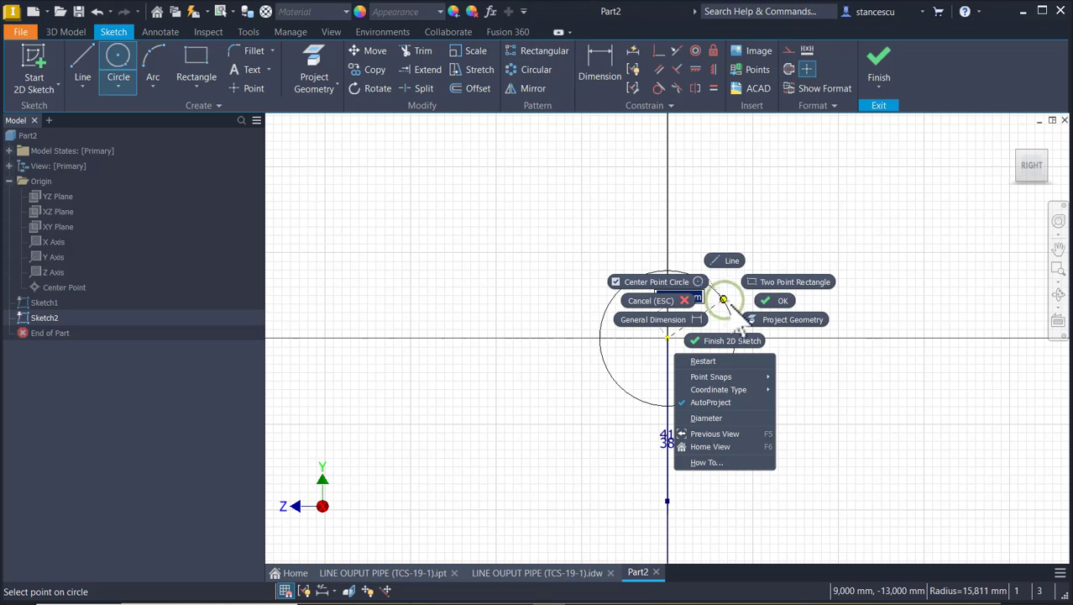
click(722, 418)
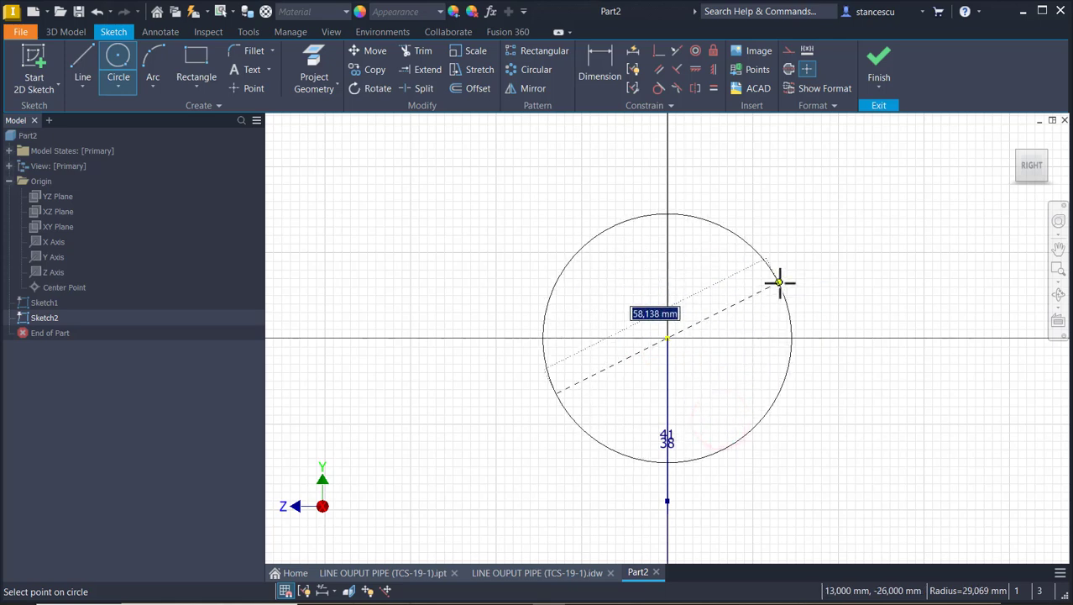
key(Tab)
key(Return)
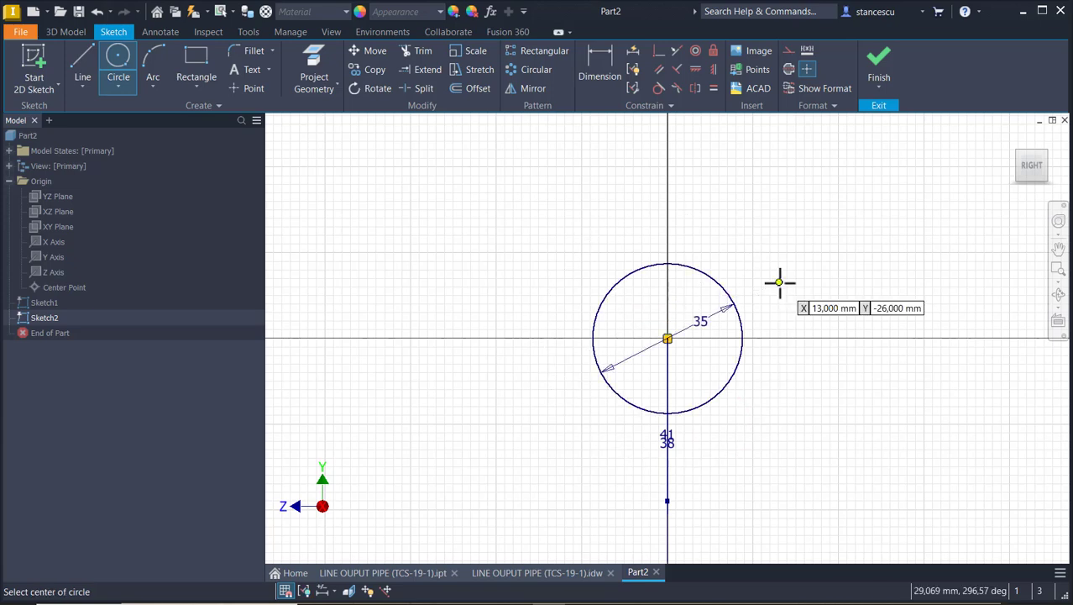
Add a concentric circle of 25 mm diameter at the origin and finish the sketch.
click(667, 339)
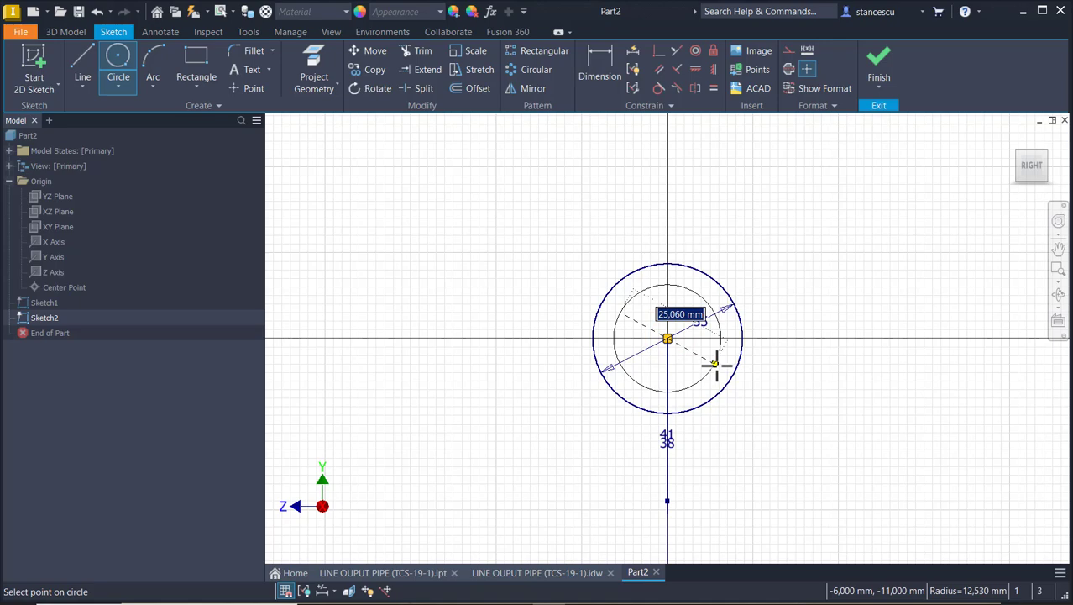
text(25)
key(Return)
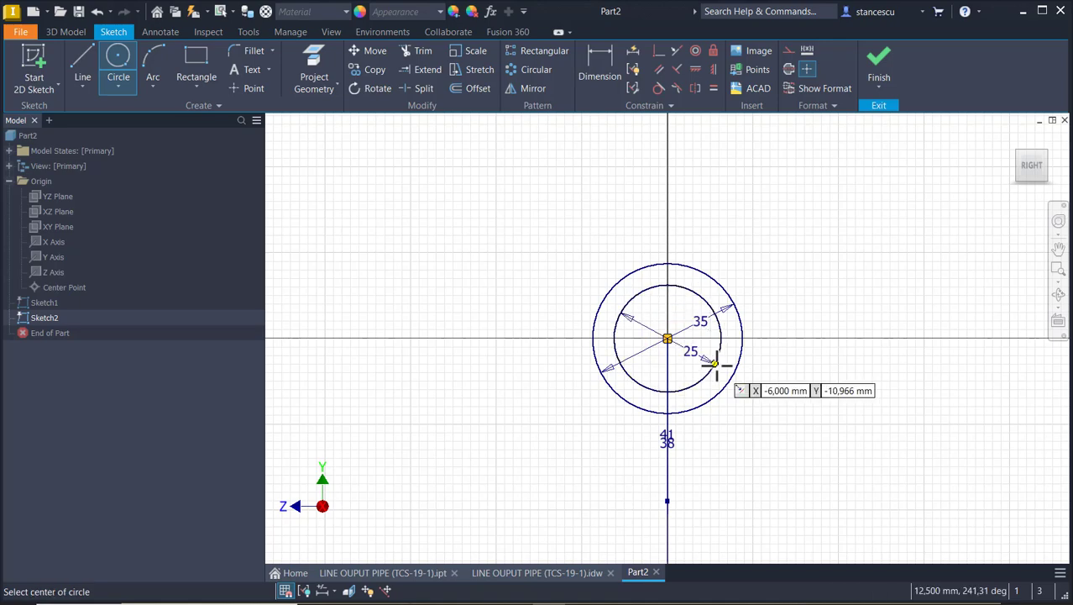
click(879, 69)
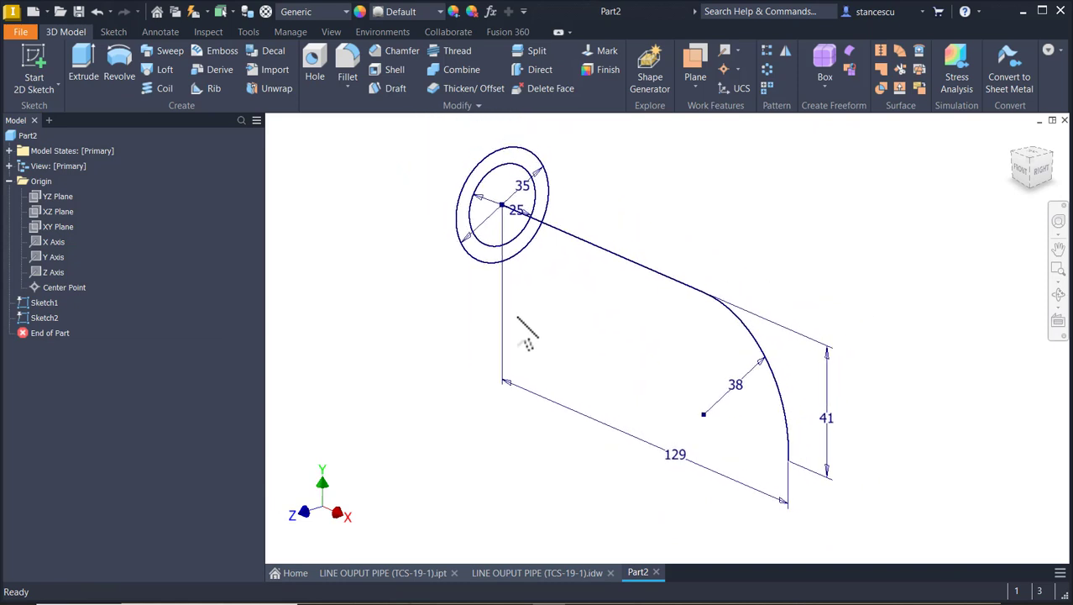
key(F6)
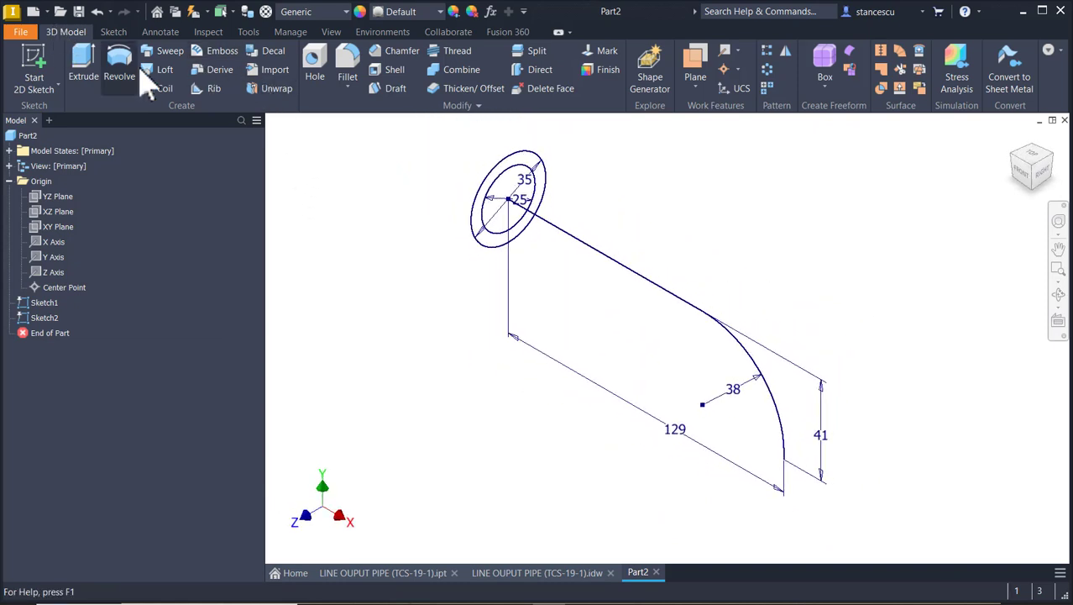
Sweep the ring between the 35 mm and 25 mm circles along the bent path as a solid tube.
click(162, 50)
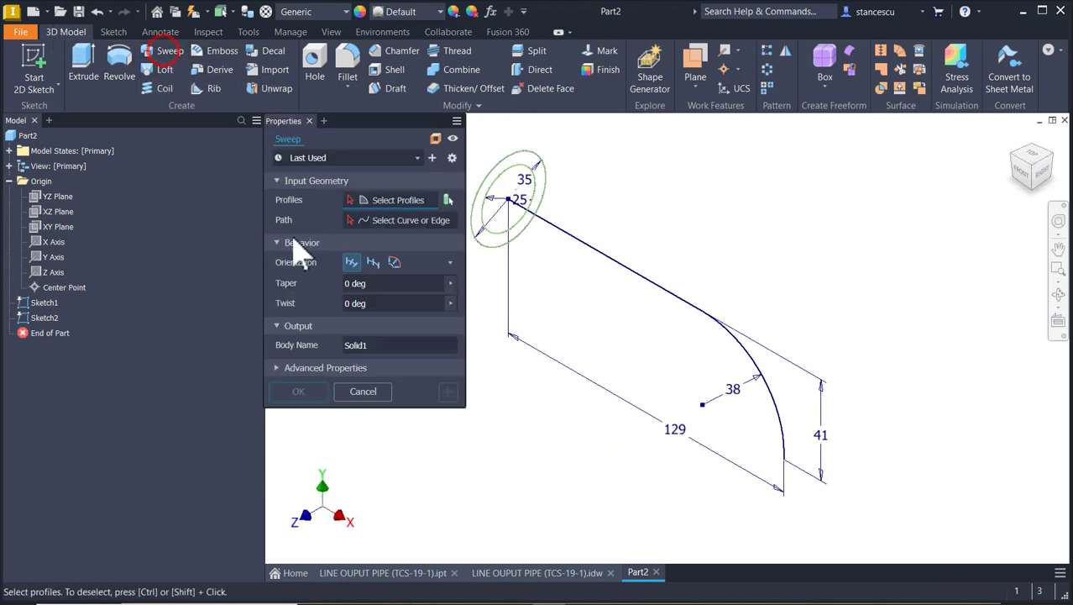
click(539, 167)
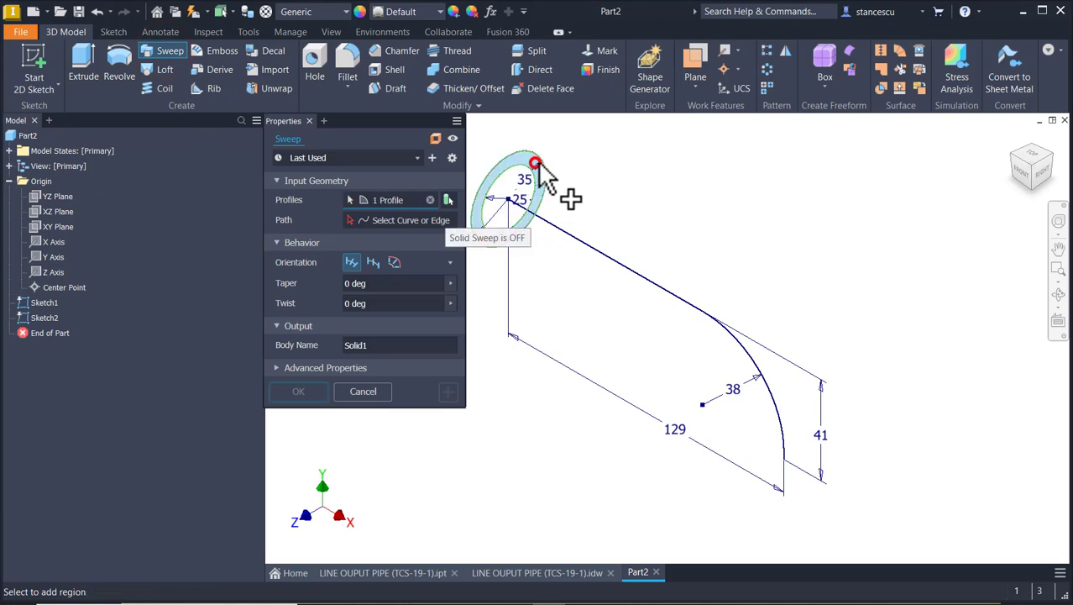
click(395, 222)
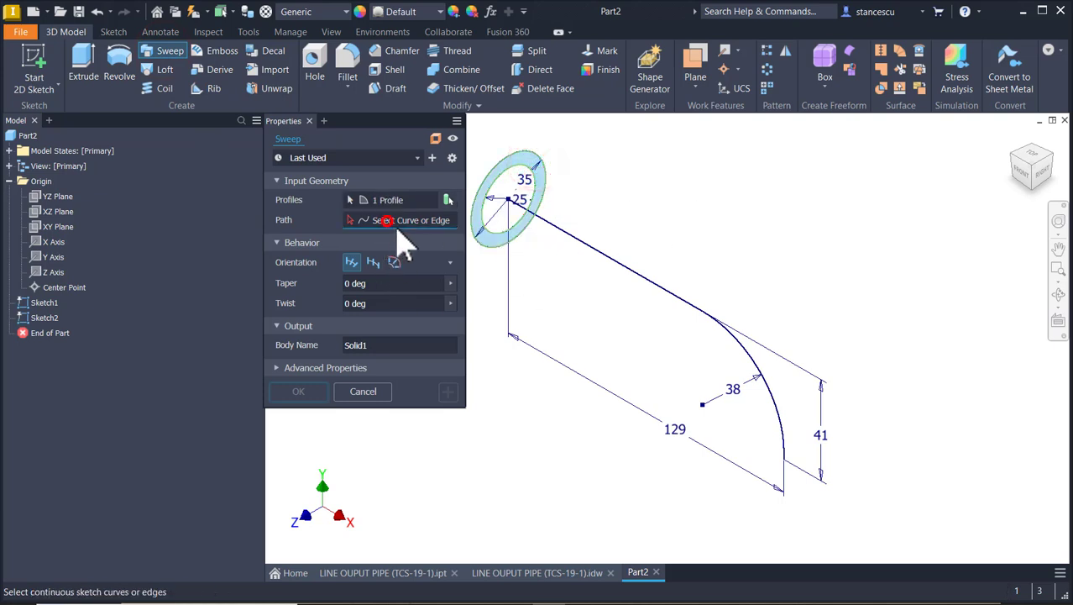
click(626, 279)
click(301, 390)
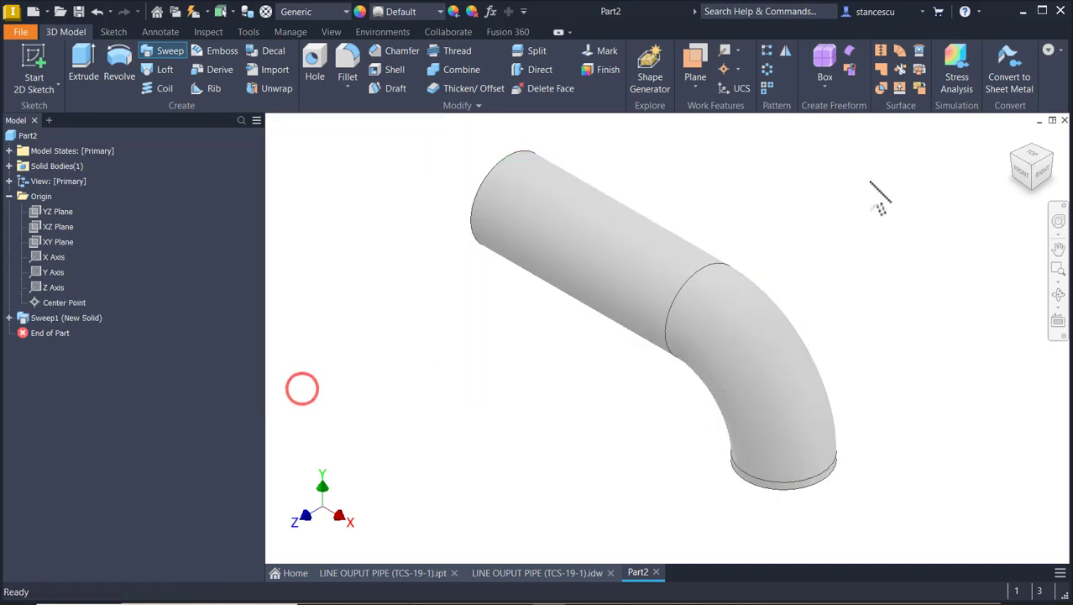
Examine the flange's shape, dimensions and position along the pipe in the LINE OUPUT PIPE (TCS-19-1) drawing, and return to Part2.
click(546, 575)
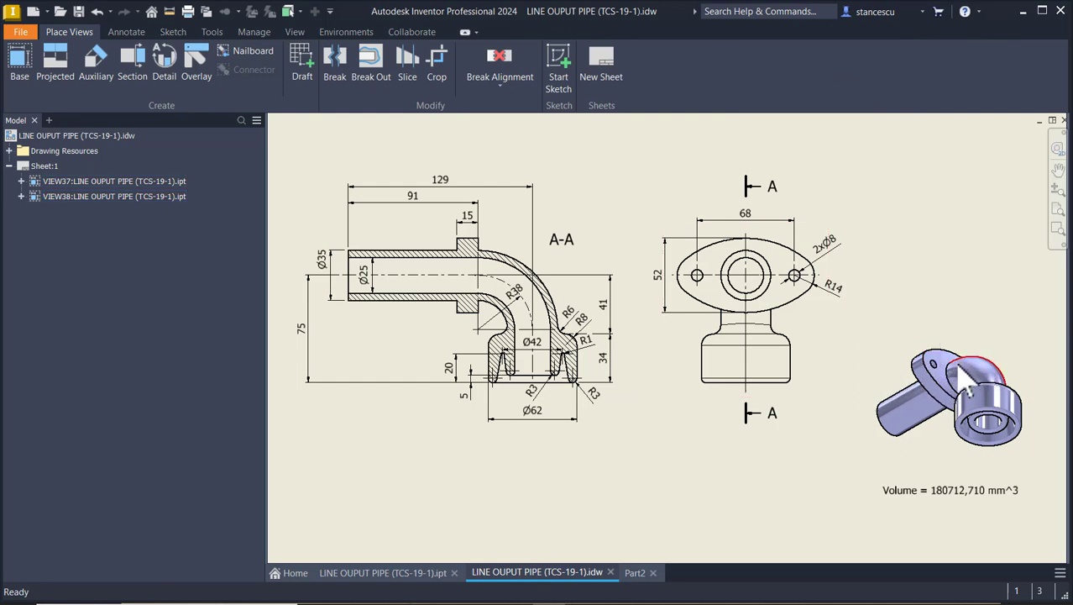
click(667, 252)
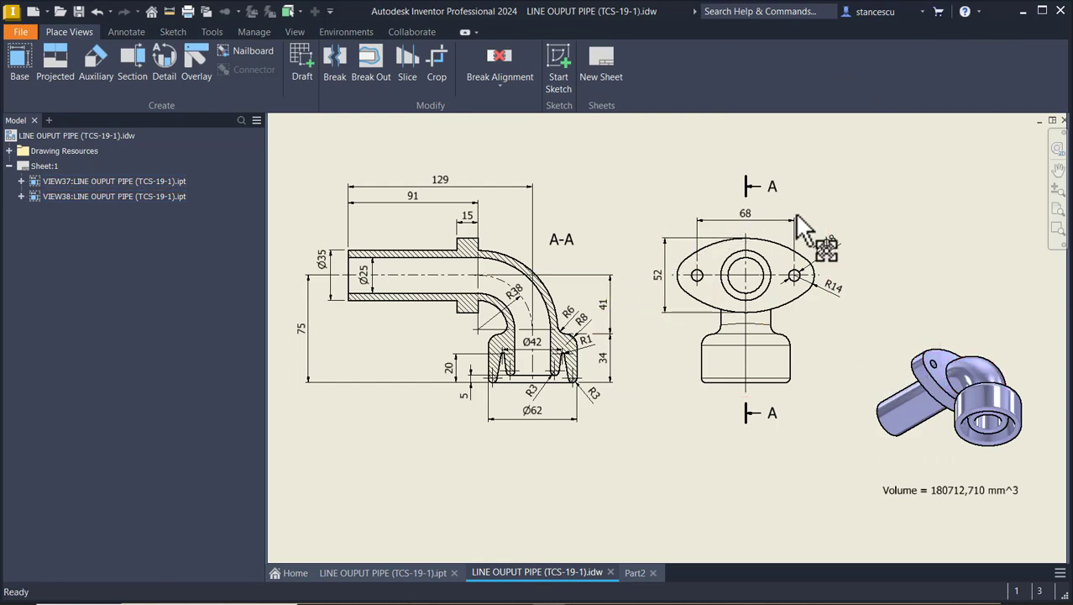
click(750, 222)
click(556, 183)
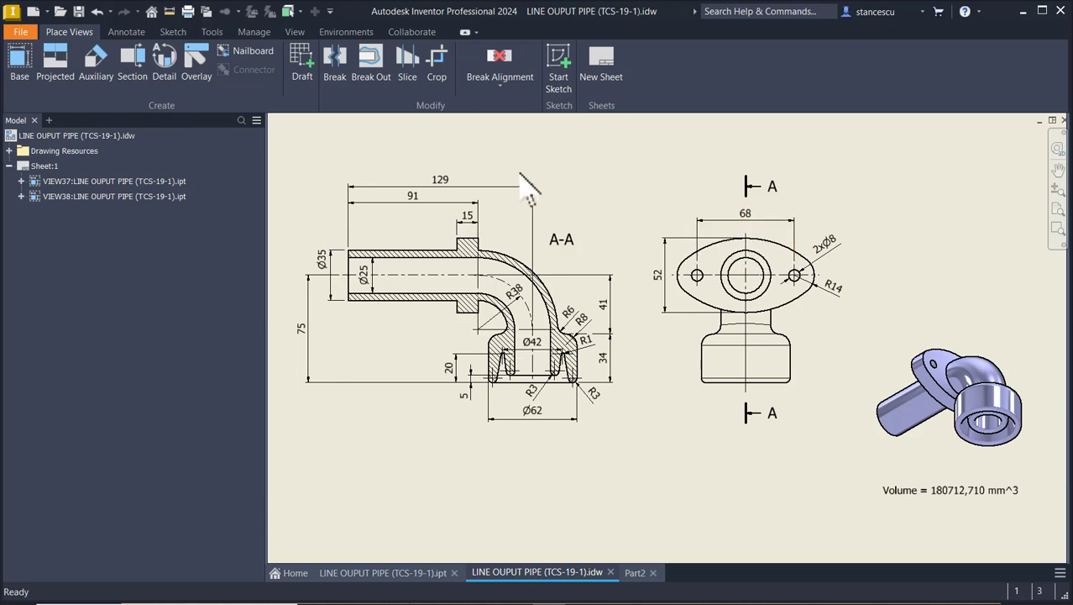
click(414, 206)
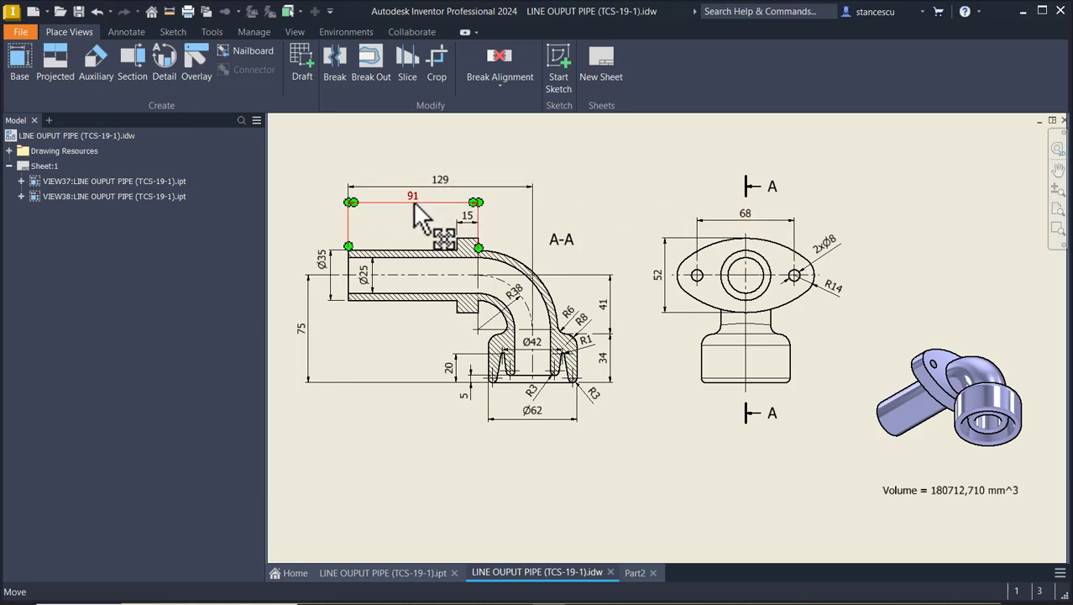
click(361, 338)
click(413, 205)
click(532, 252)
click(568, 260)
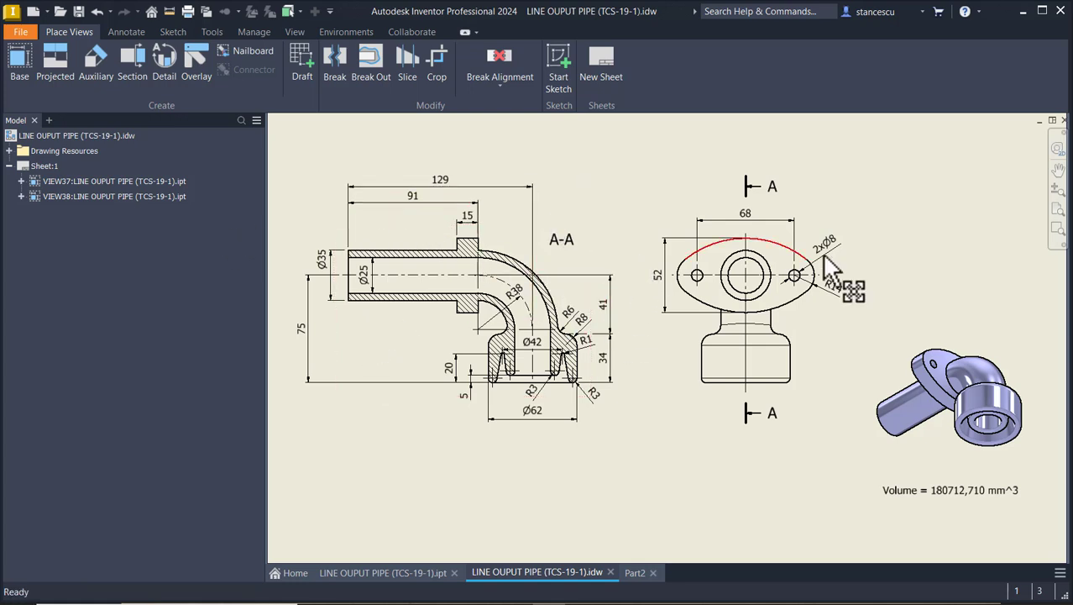
click(638, 572)
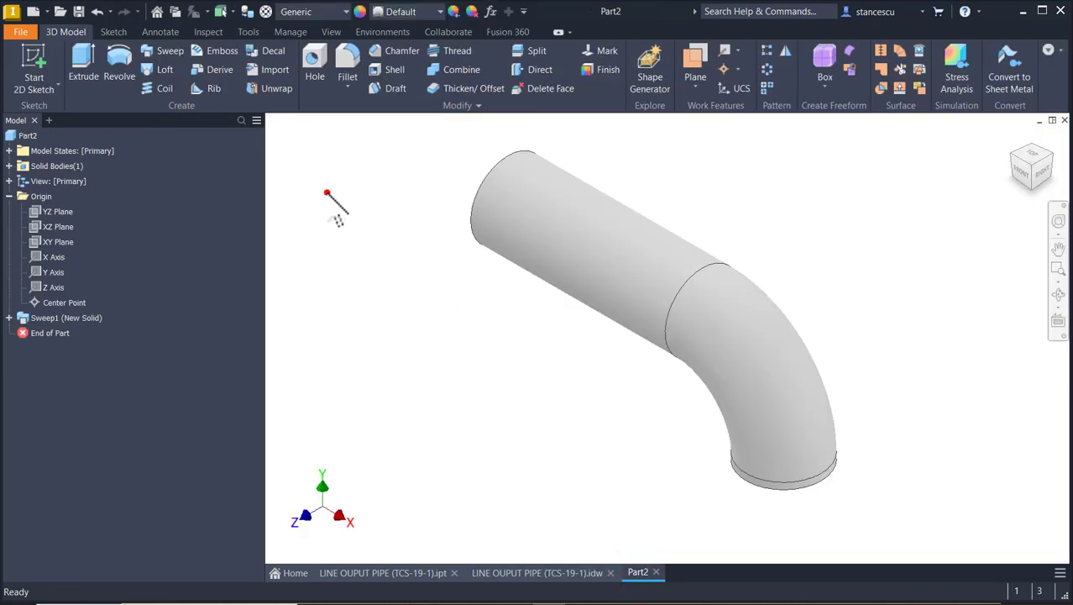
Create a work plane offset 91 mm from the YZ plane, where the tube's straight section meets the bend.
click(702, 62)
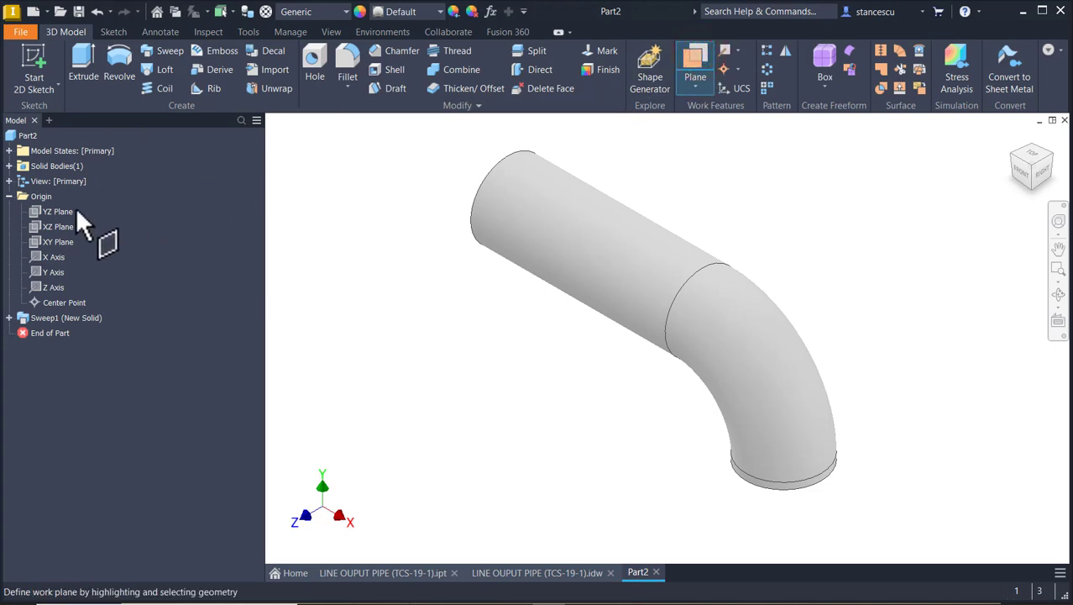
click(40, 211)
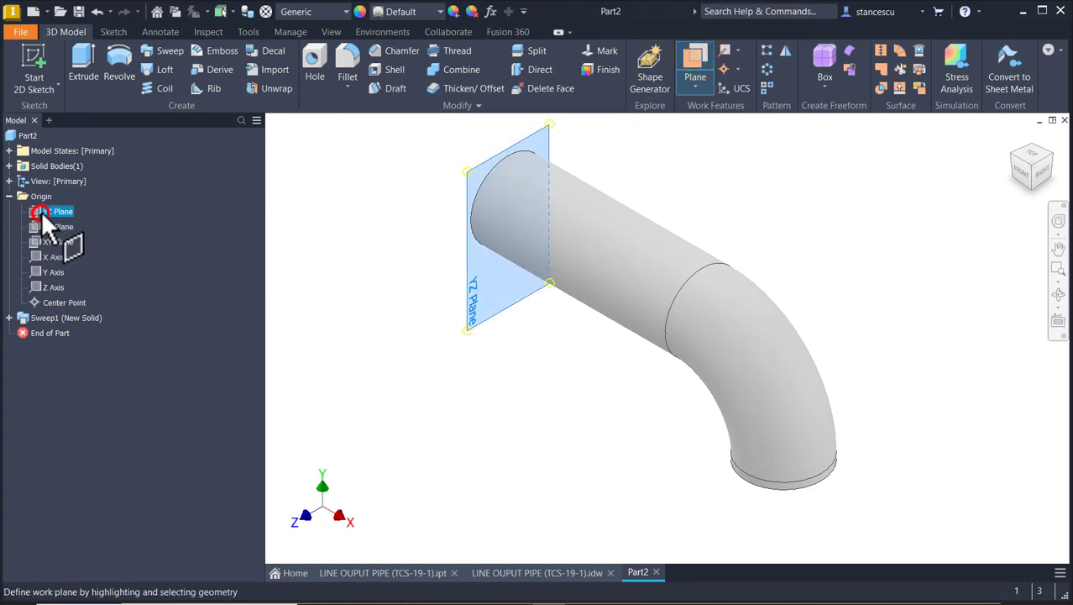
drag(470, 270, 551, 348)
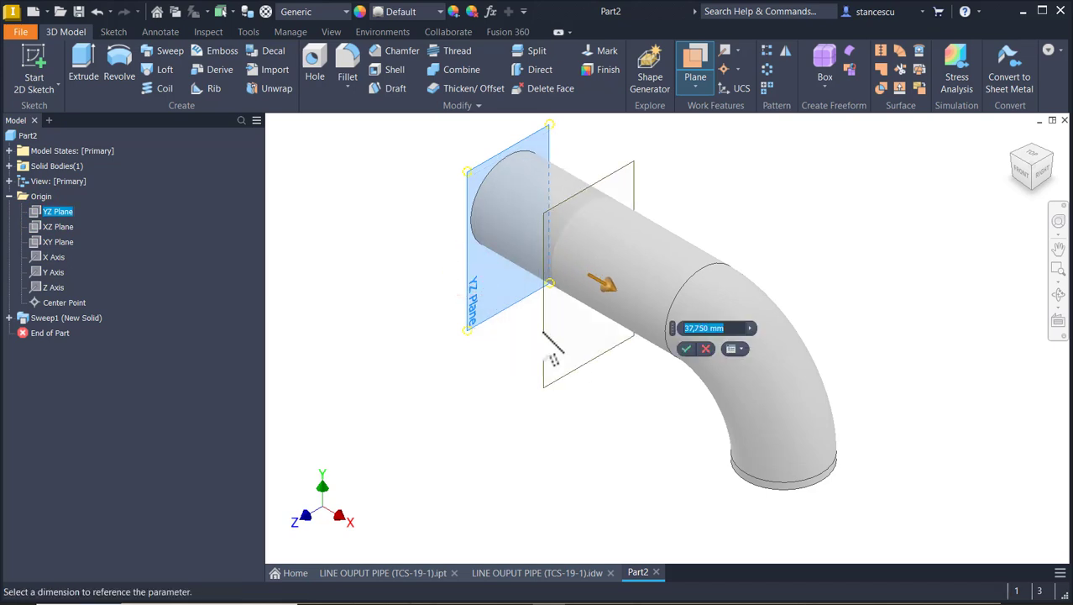
text(91)
key(Return)
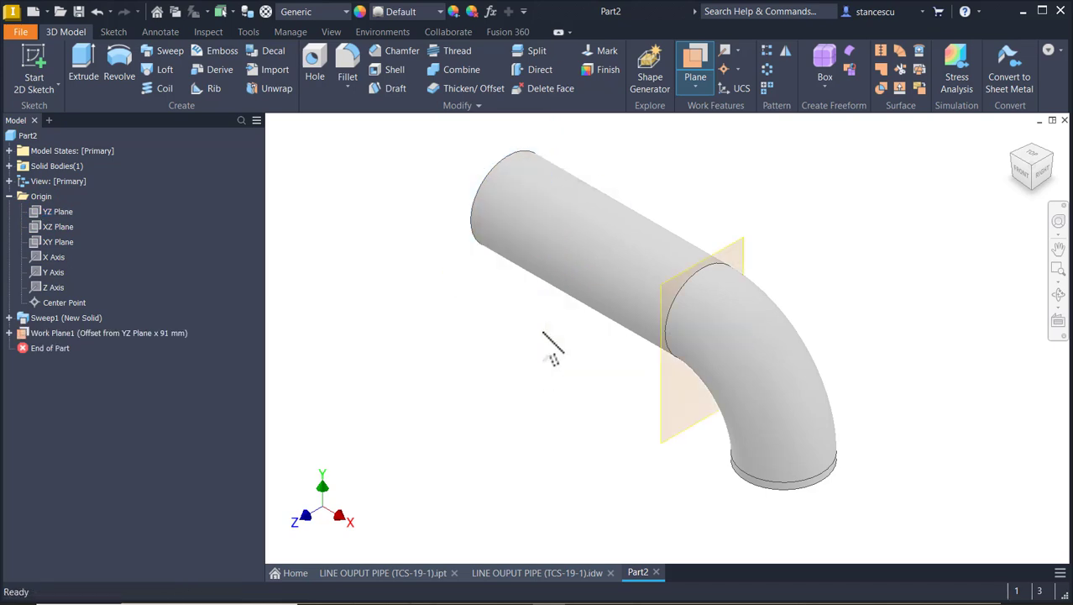
Start a sketch on the offset work plane and slice the graphics at the sketch plane.
click(661, 377)
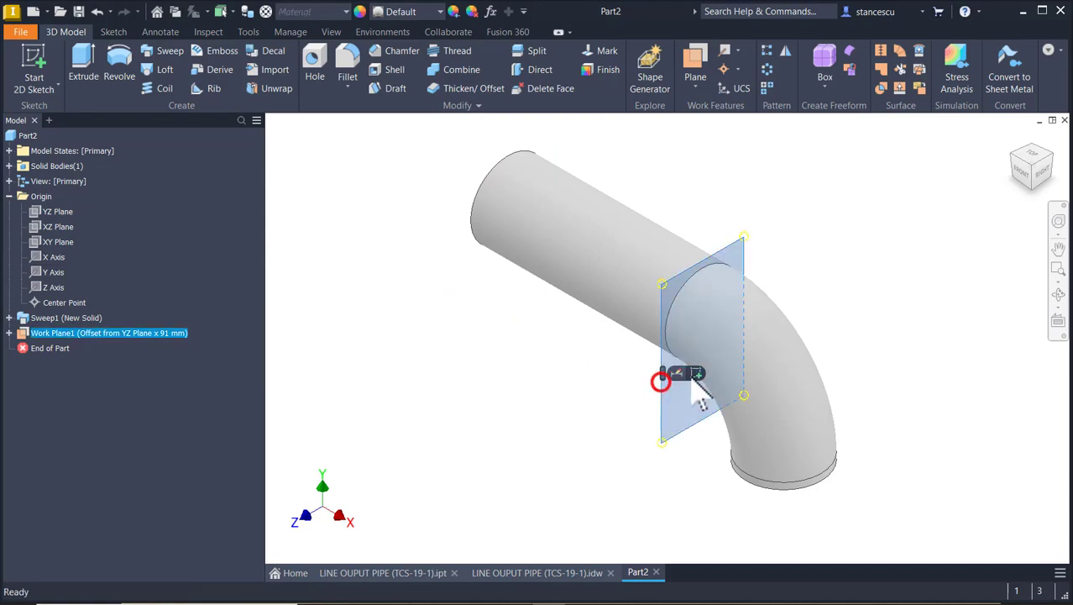
click(691, 372)
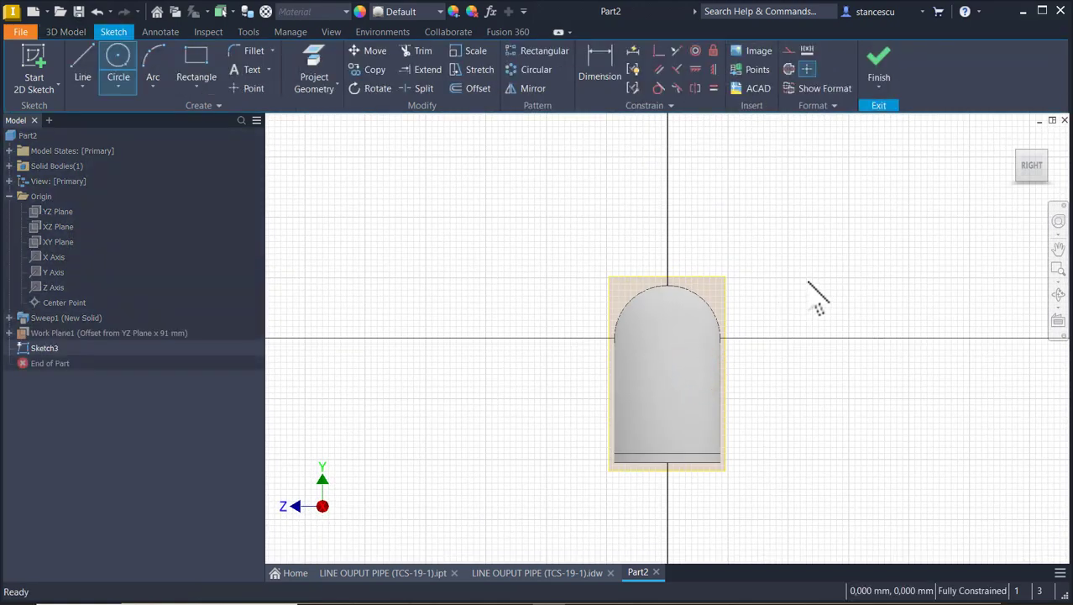
key(F7)
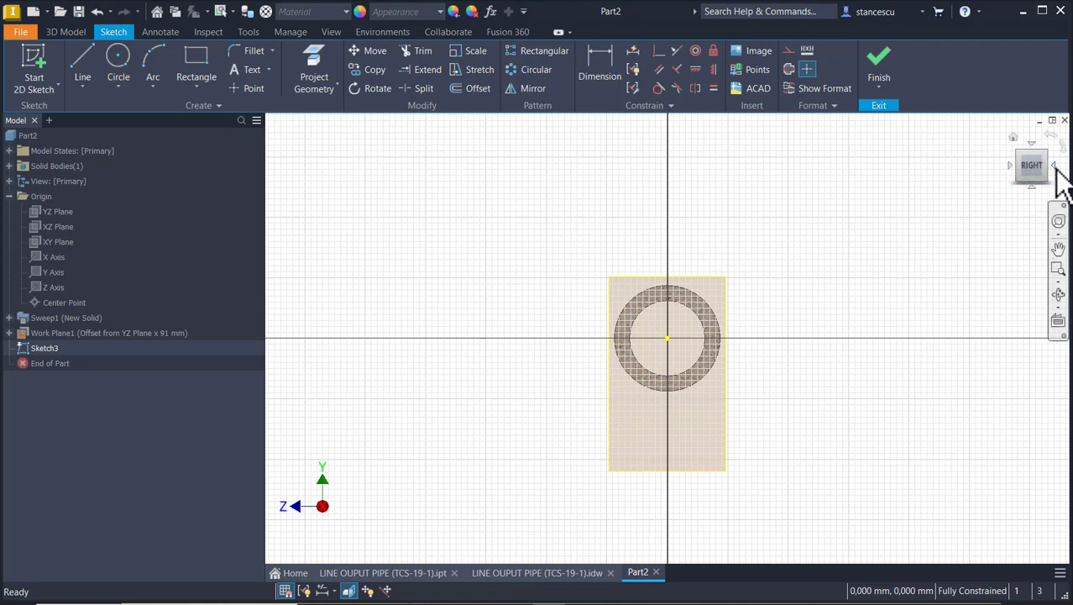
click(1063, 151)
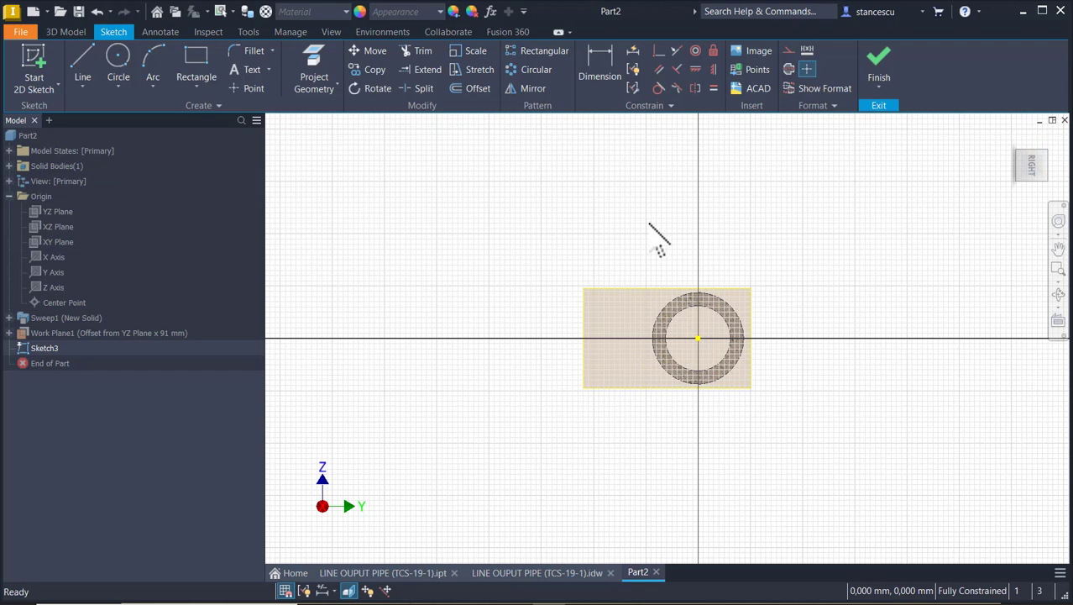
scroll(753, 276, down, 3)
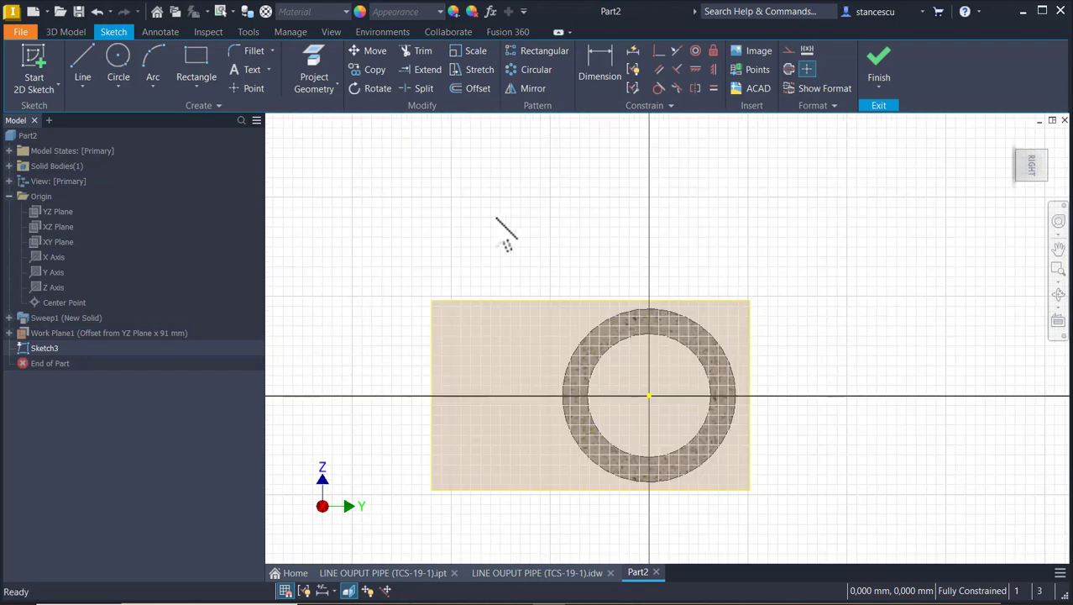
Draw a circle above the sliced tube section, defined by radius instead of diameter, with a radius of 14 mm.
click(118, 60)
click(680, 193)
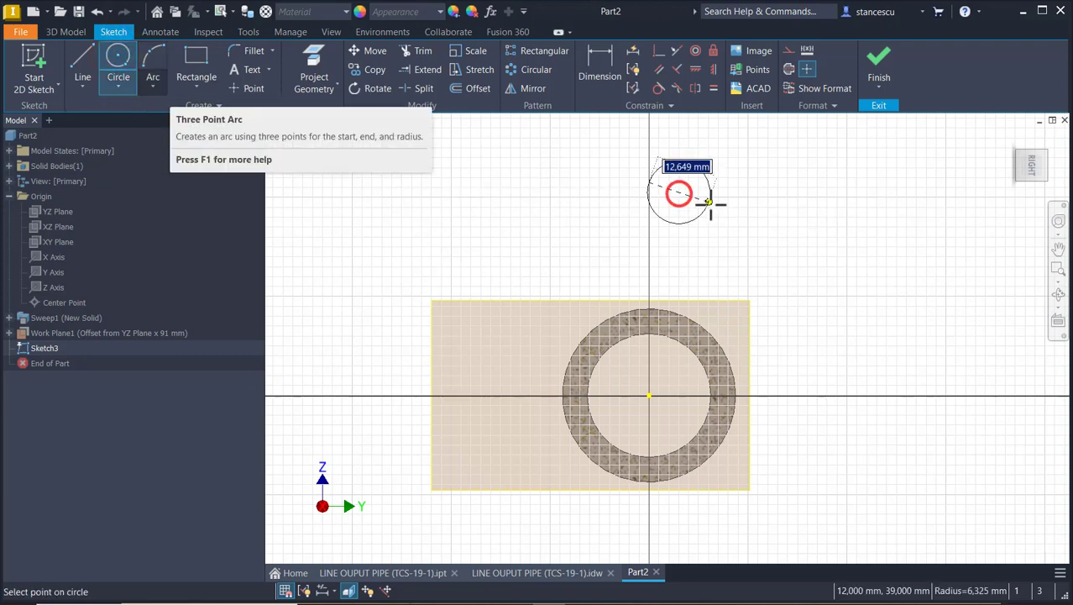
right_click(720, 207)
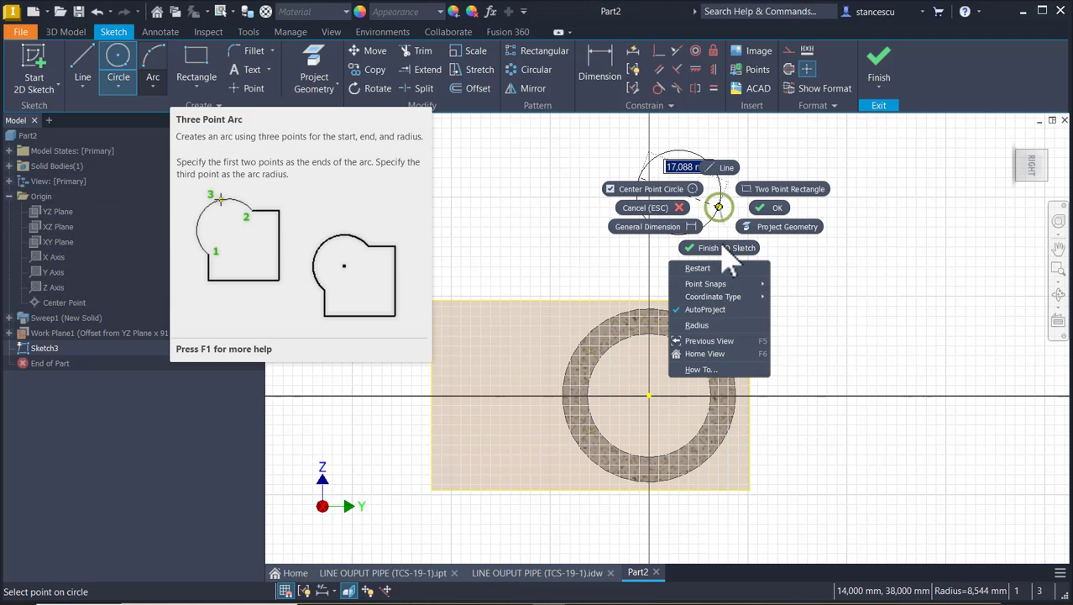
click(705, 325)
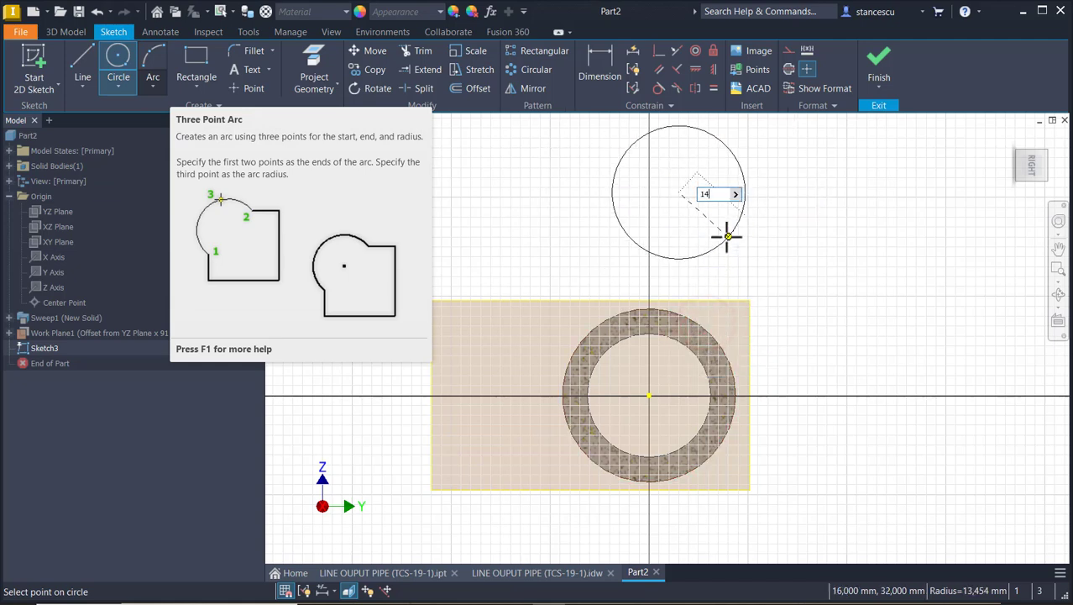
text(14)
key(Return)
Draw a second circle of about 11 mm radius below the tube section and join both circle centres with a line.
scroll(727, 240, up, 3)
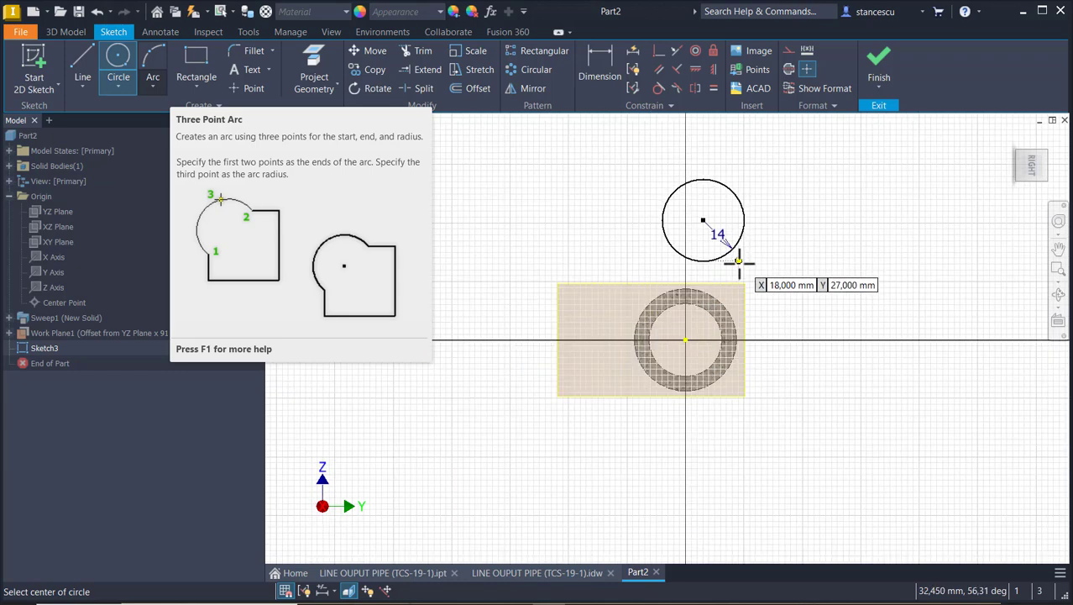
click(716, 466)
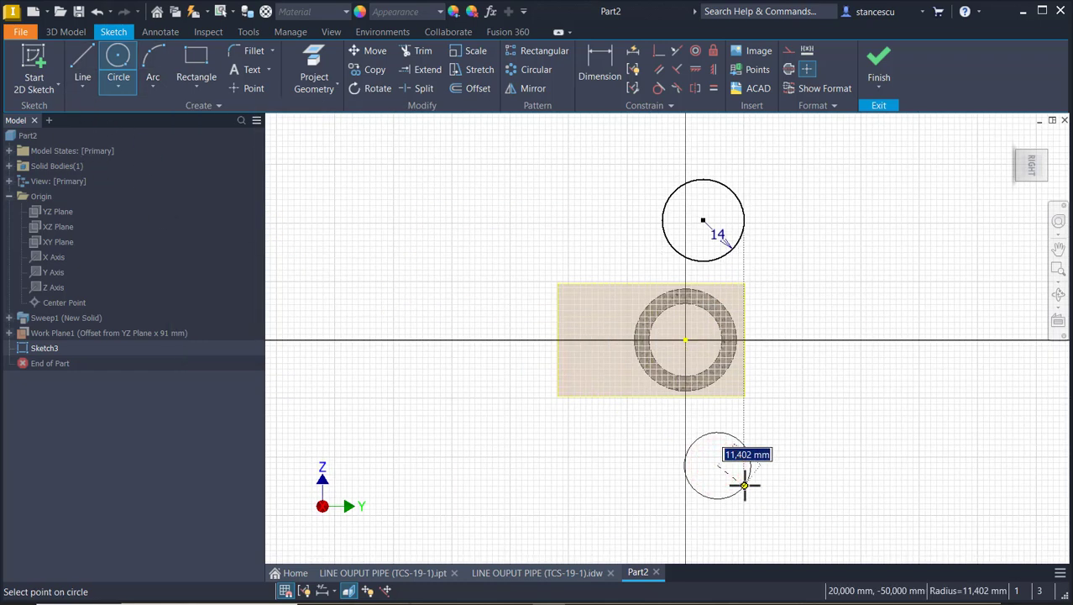
click(744, 485)
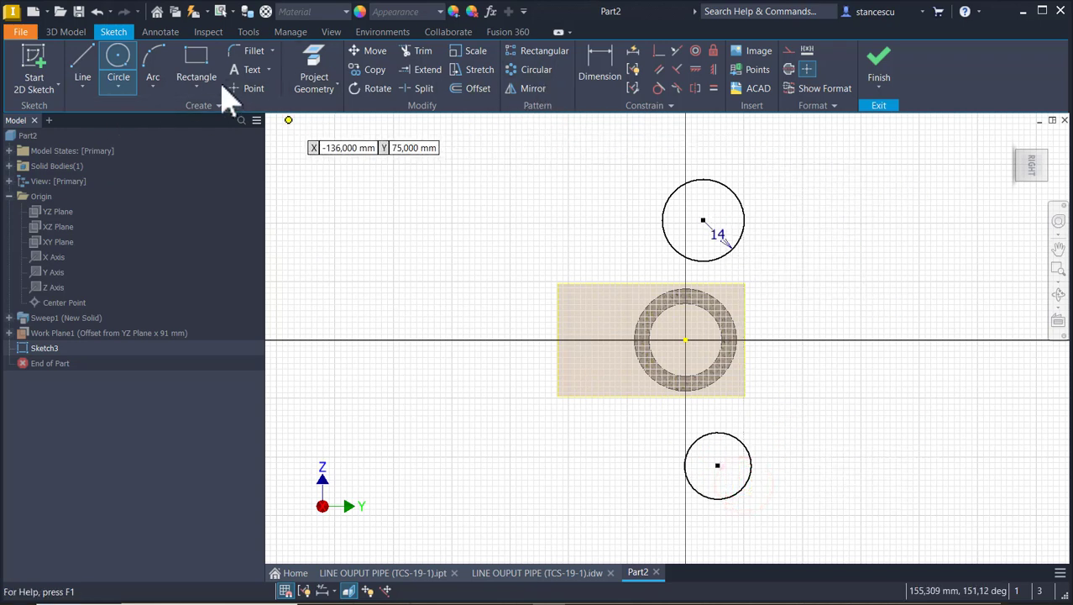
click(81, 64)
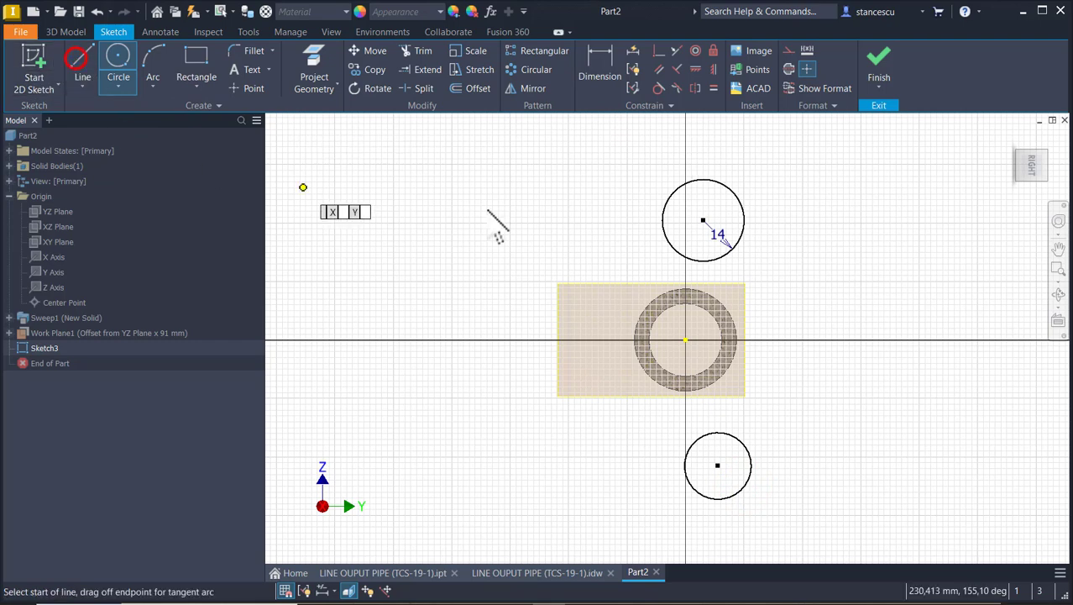
click(718, 465)
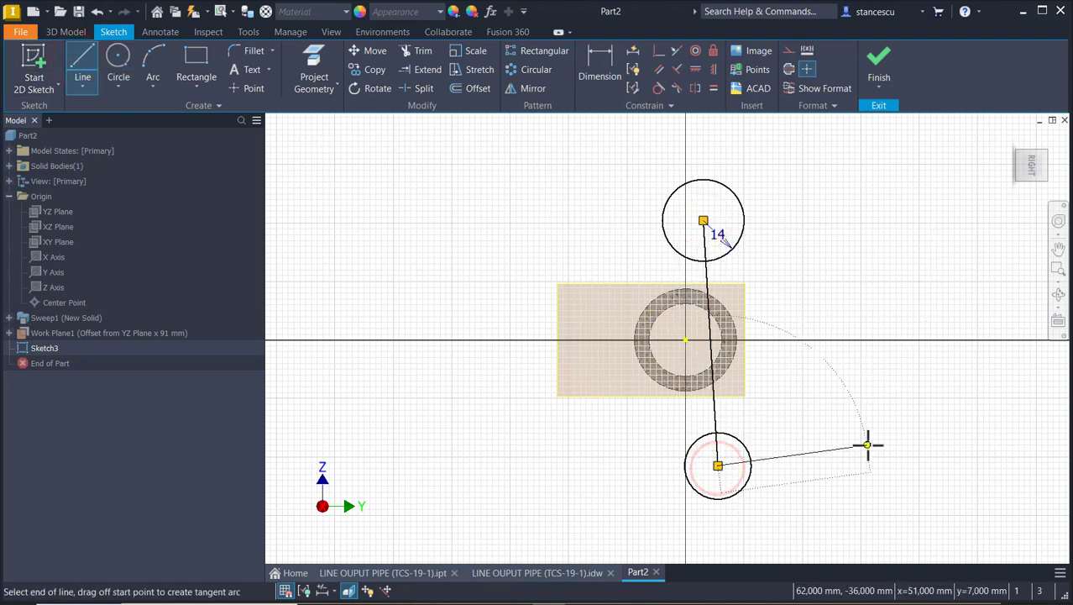
key(Escape)
Constrain the line between the circle centres to be vertical and make the two circles equal in size.
click(719, 428)
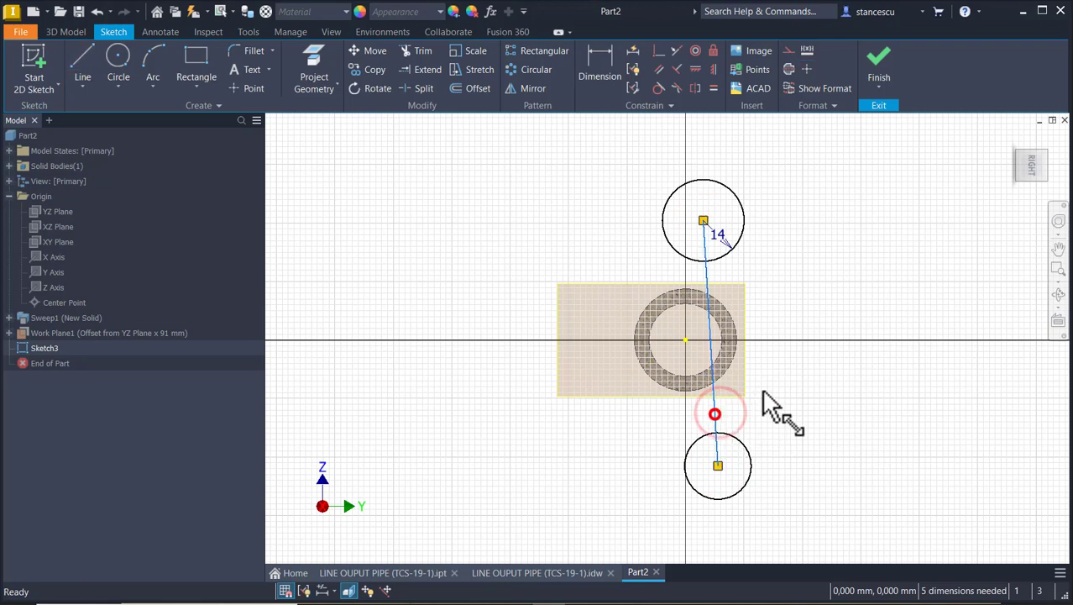
click(713, 70)
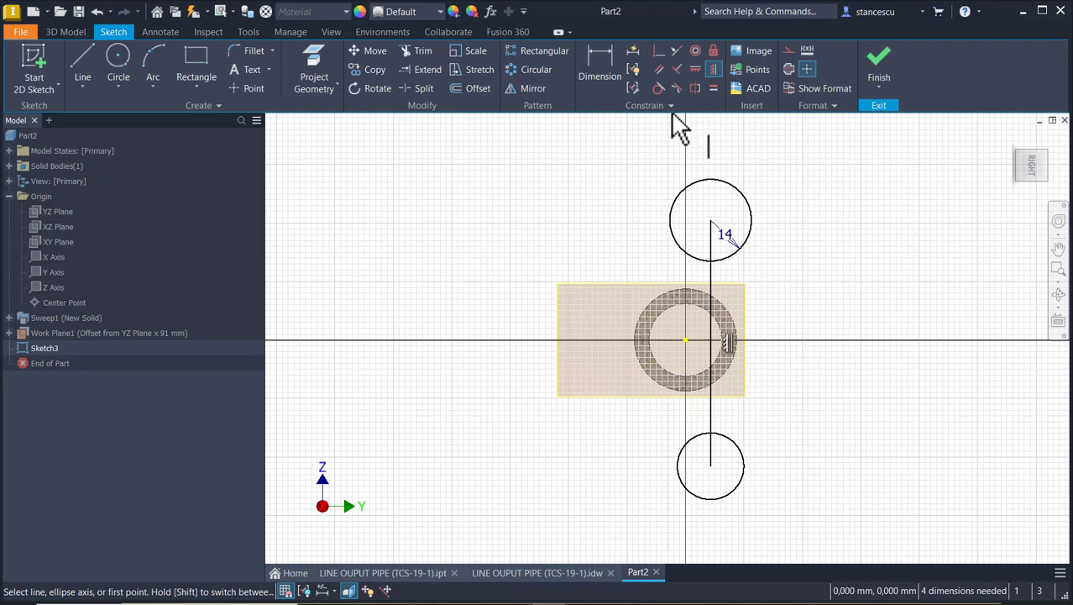
click(716, 89)
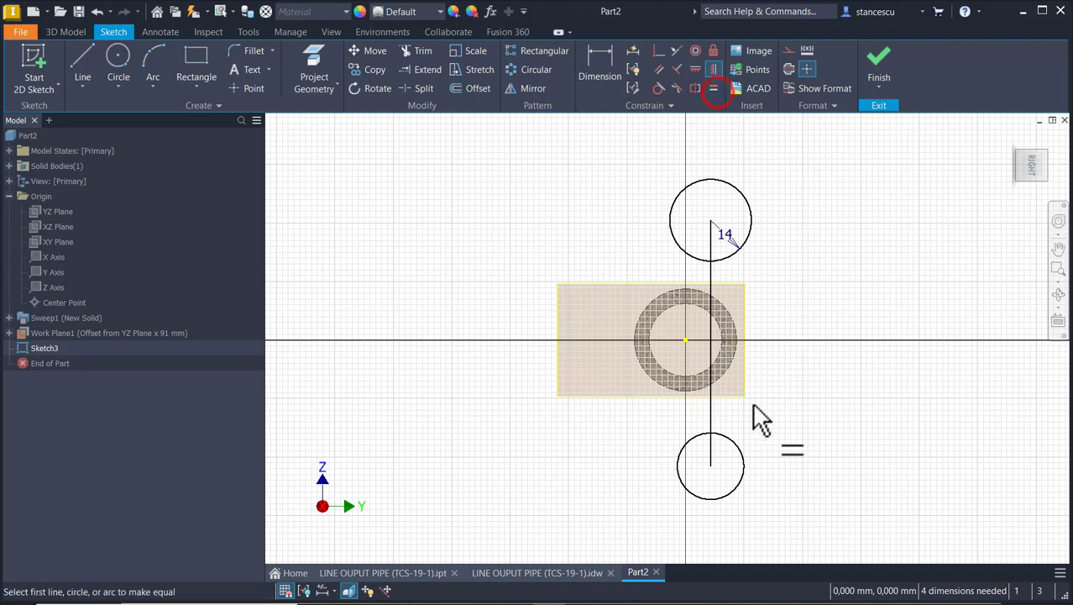
click(744, 475)
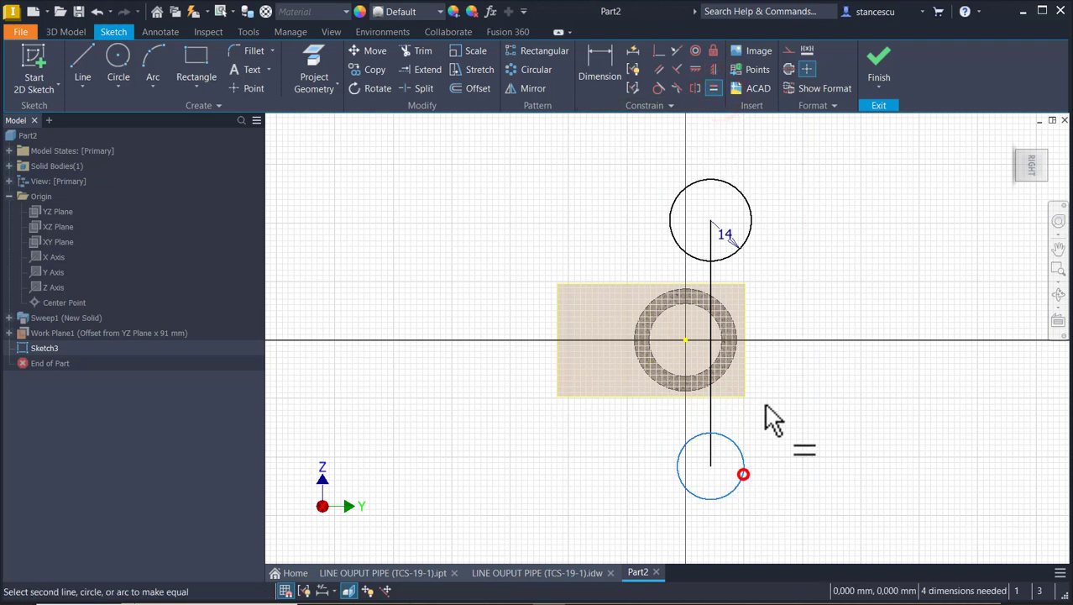
click(749, 236)
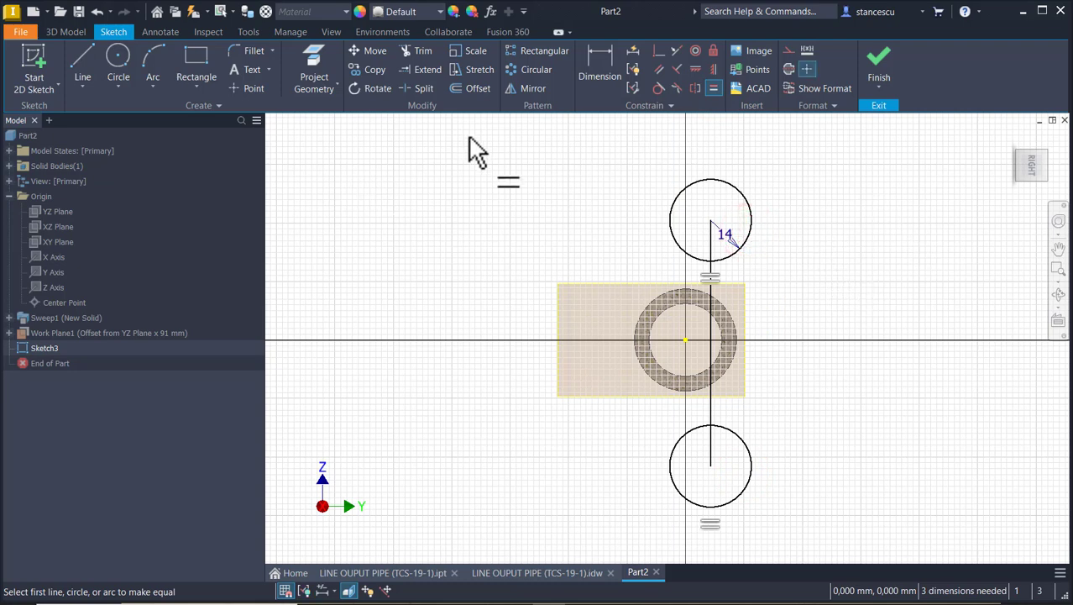
Make the midpoint of the line between the circle centres coincident with the sketch origin.
click(660, 50)
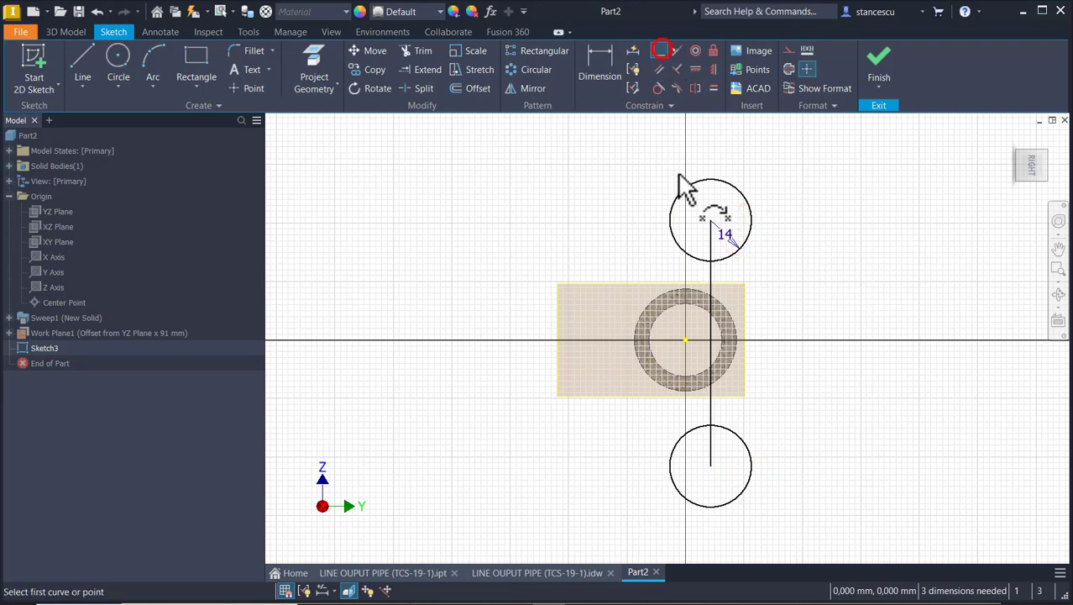
click(710, 343)
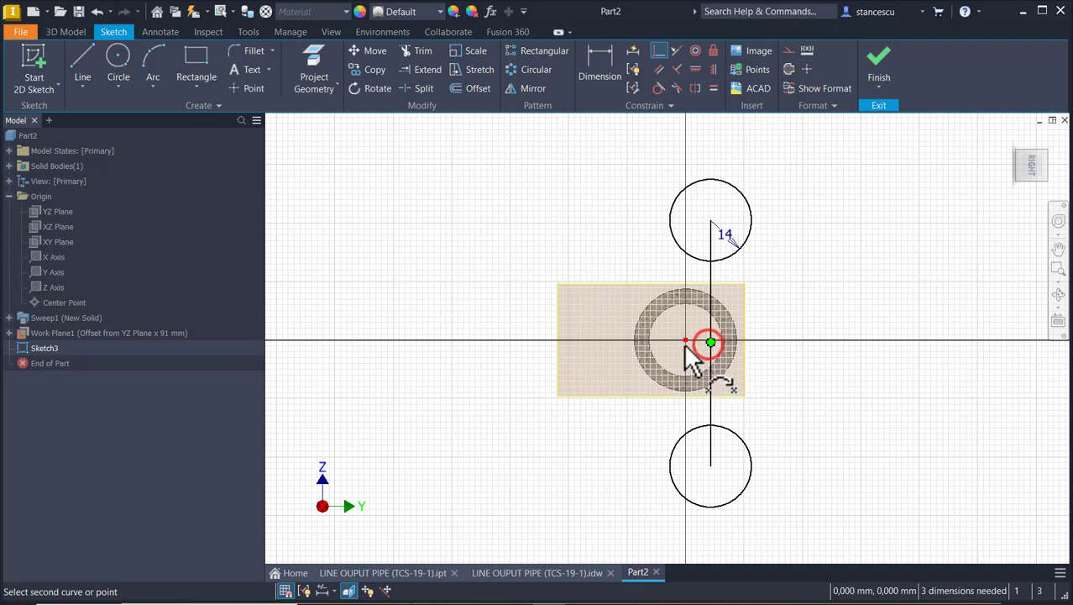
click(687, 340)
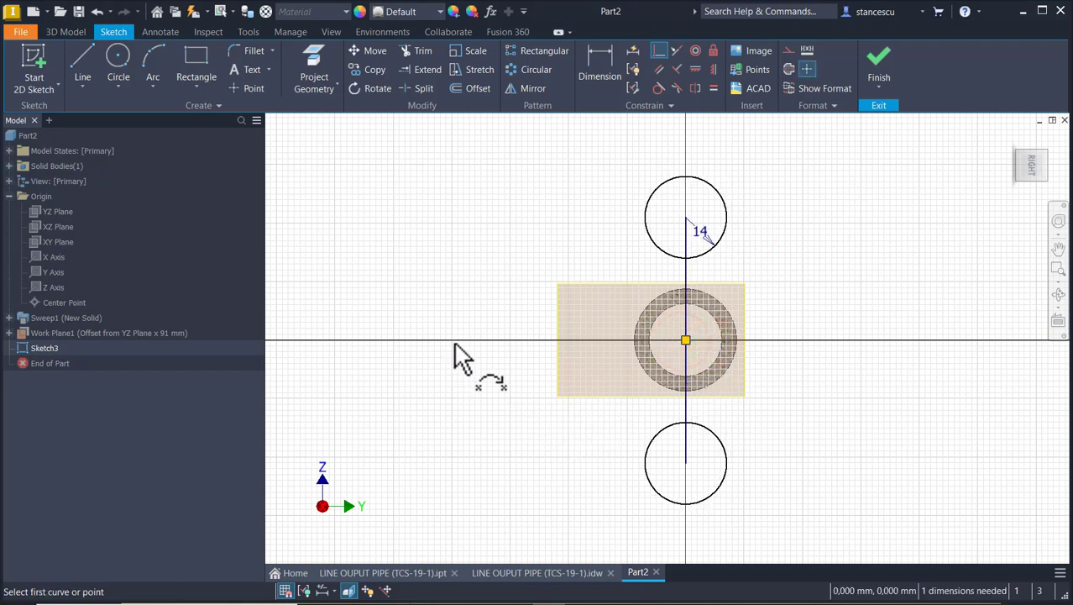
Draw a three-point arc joining the outer sides of the two circles and make it tangent to the lower circle.
click(152, 66)
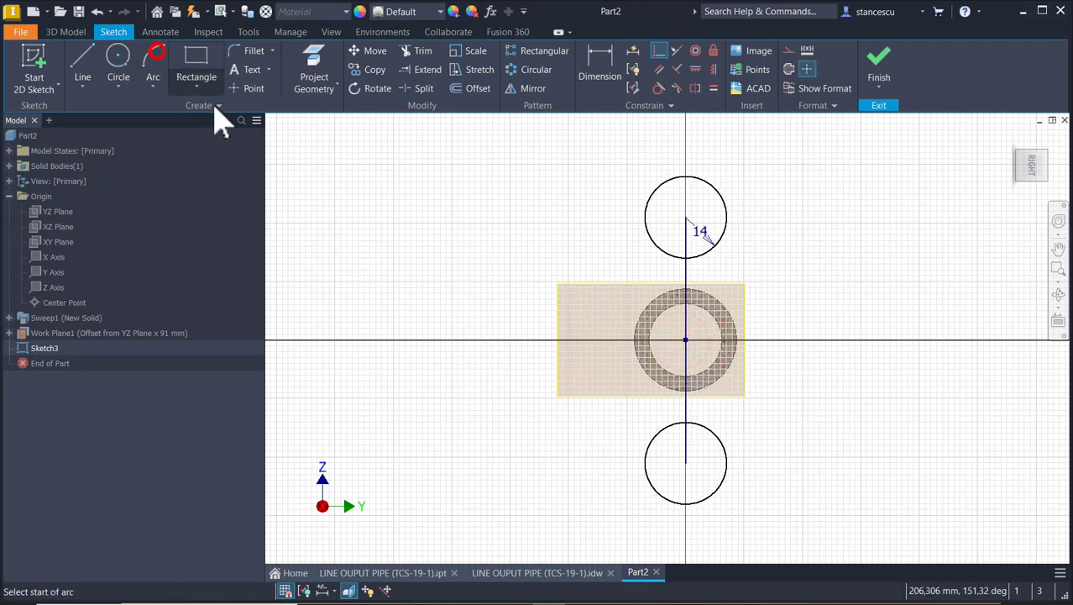
click(661, 185)
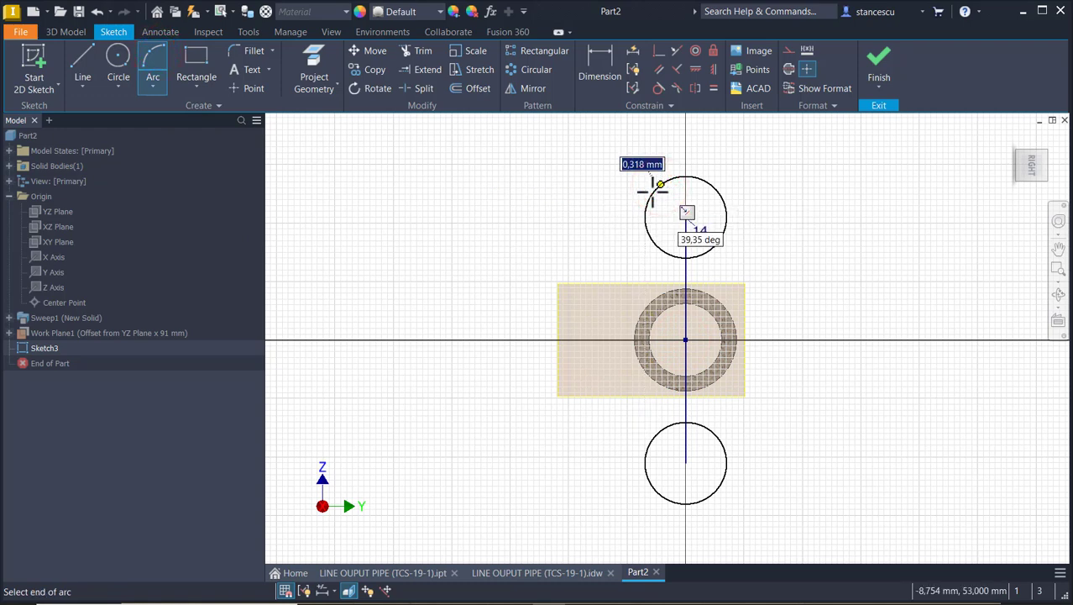
click(658, 492)
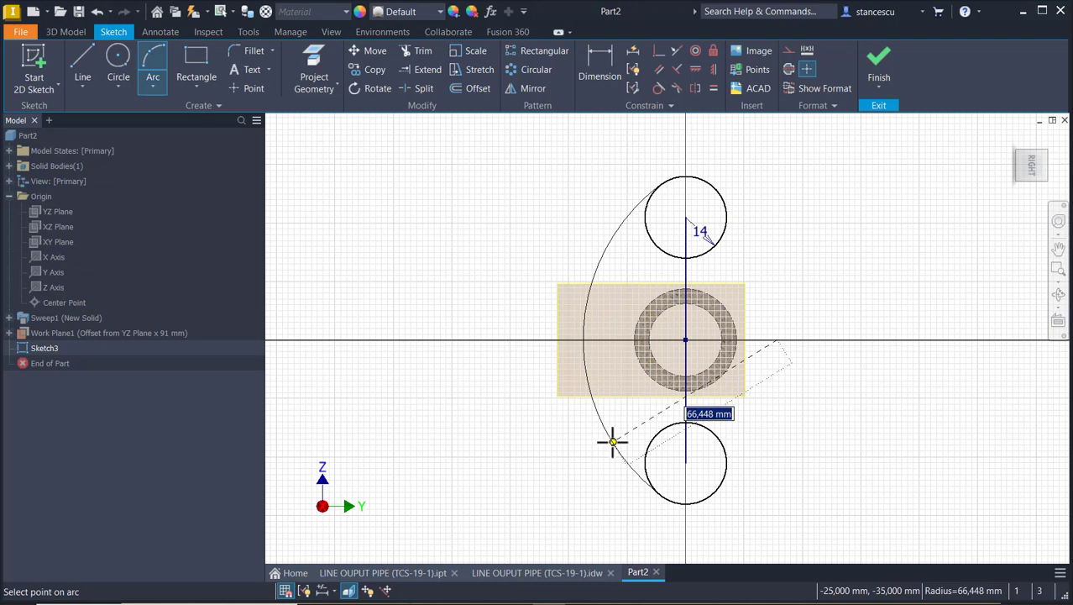
click(616, 443)
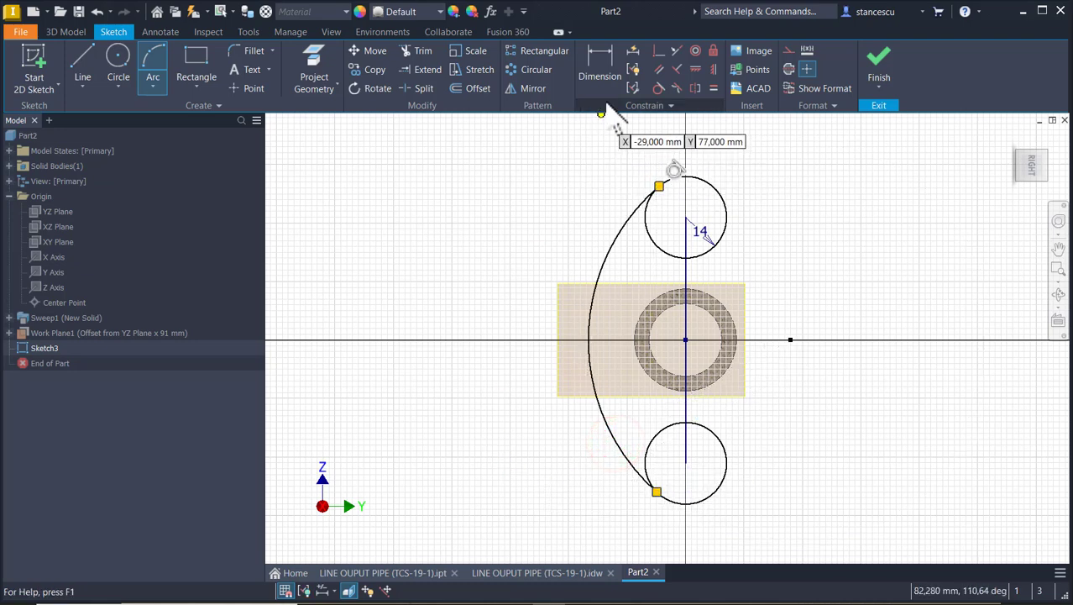
click(660, 87)
click(630, 467)
click(670, 501)
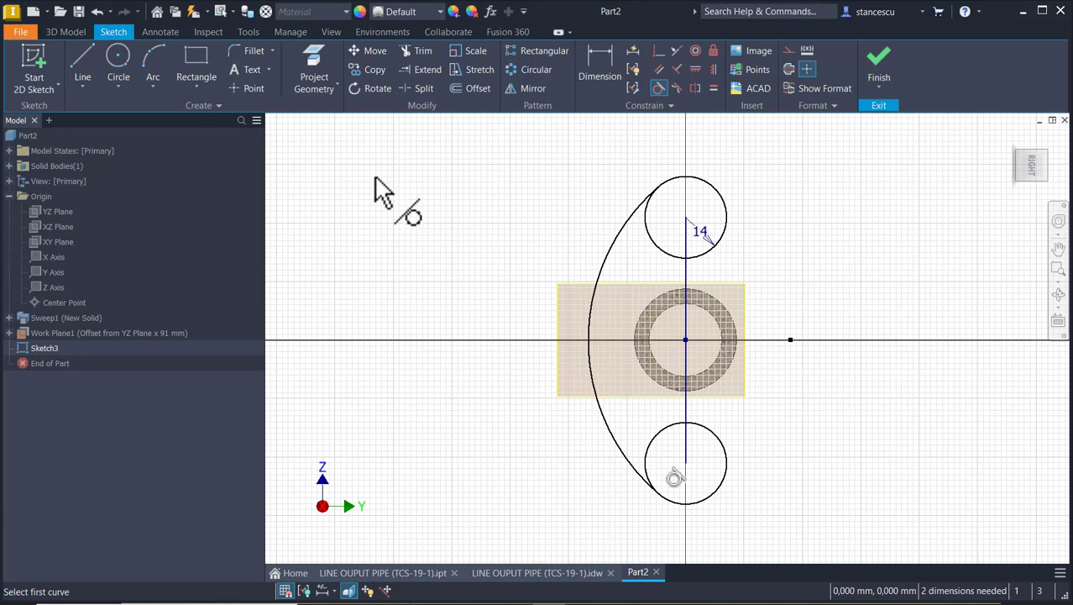
Mirror the side arc about the vertical line between the circle centres.
click(532, 90)
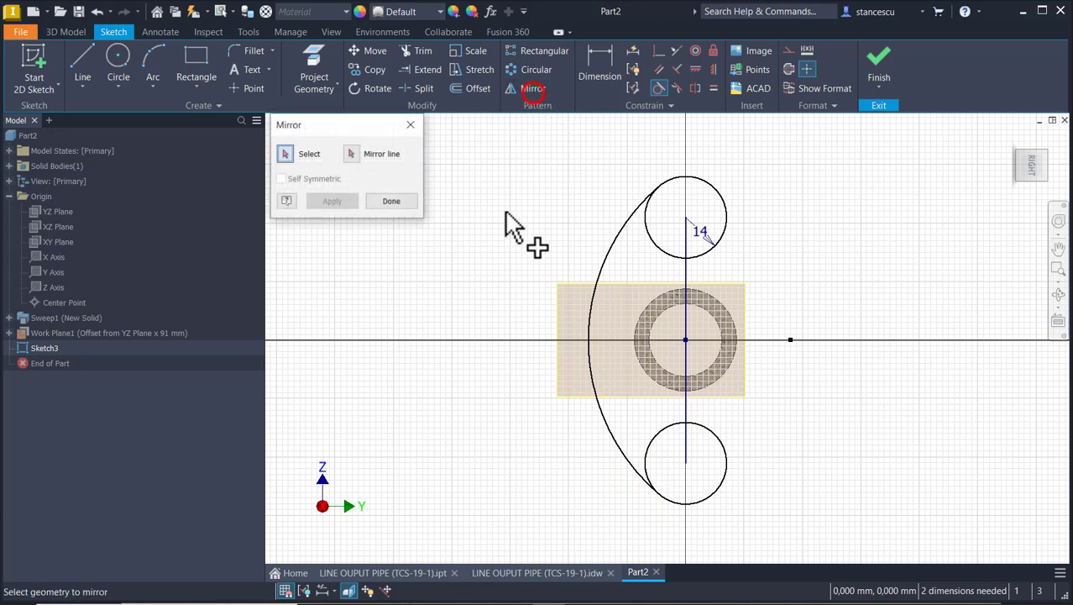
click(612, 246)
click(356, 153)
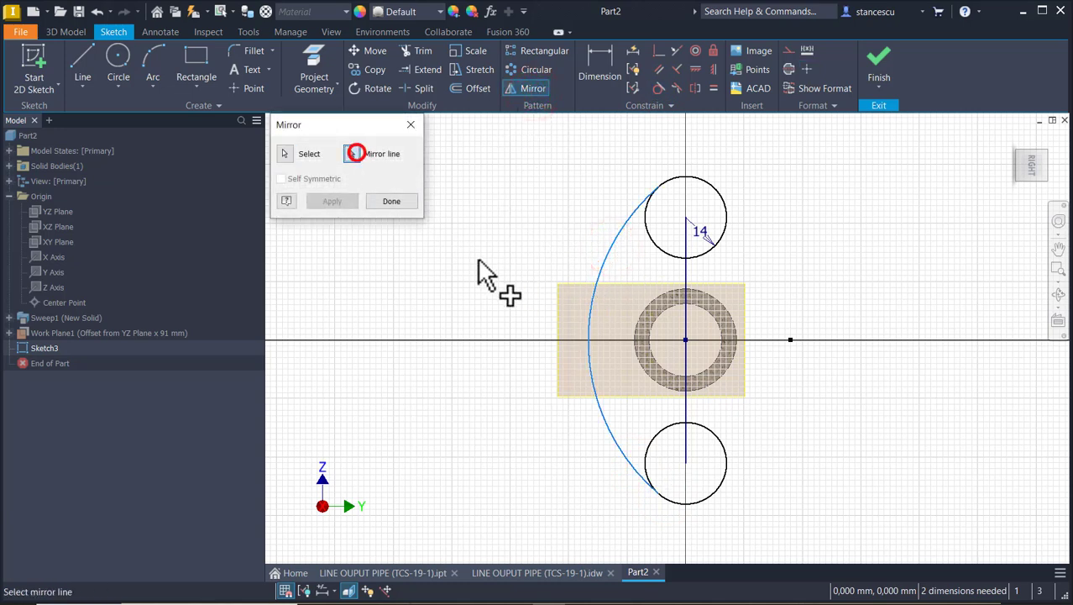
click(686, 323)
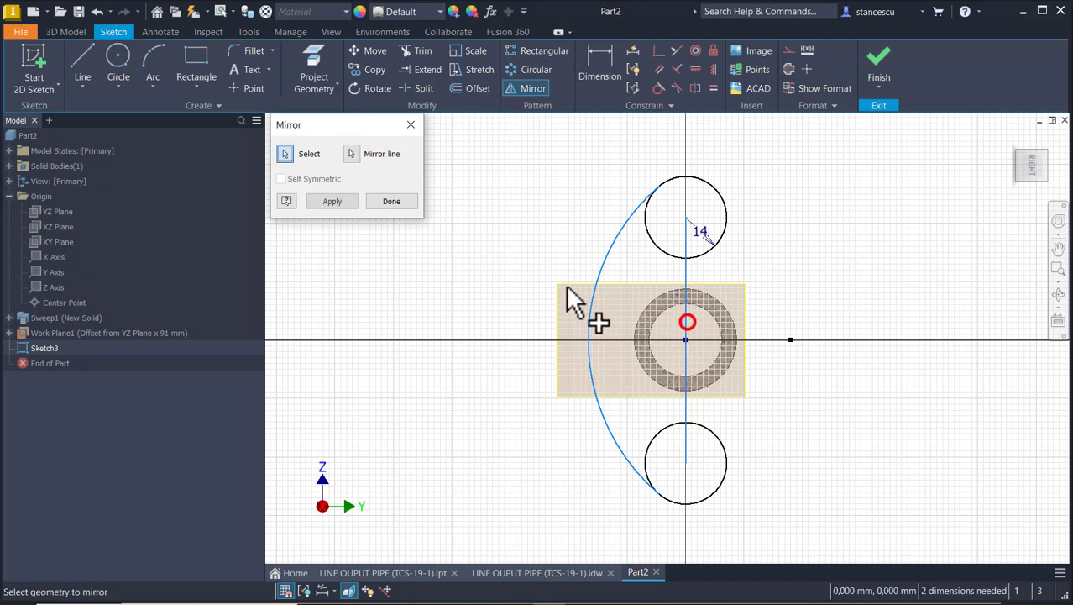
click(333, 201)
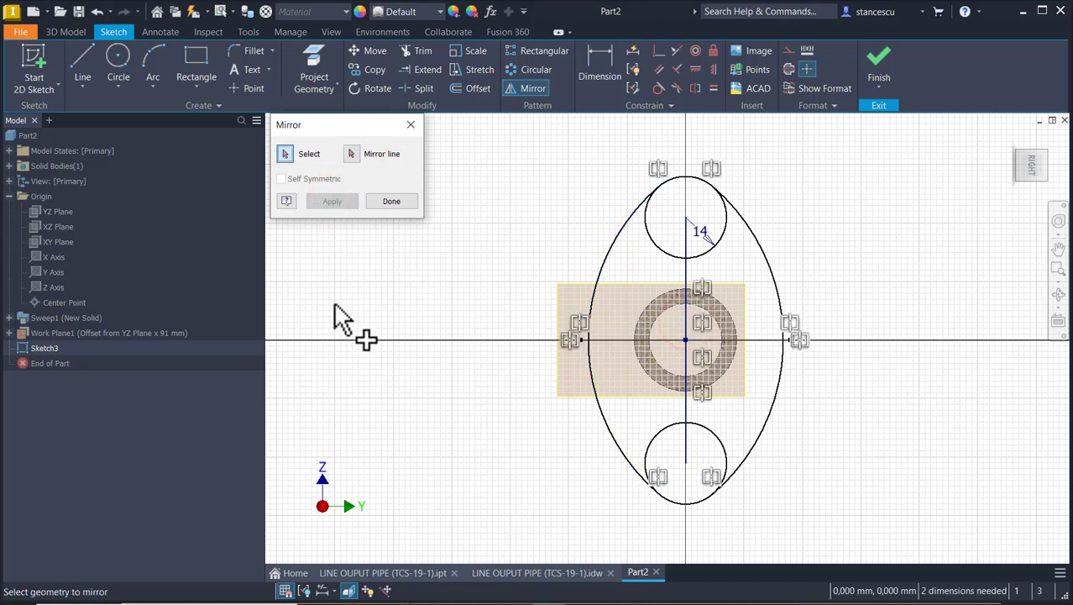
key(Escape)
Dimension the flange outline's width between the outermost points of the two side arcs as 52 mm.
click(605, 76)
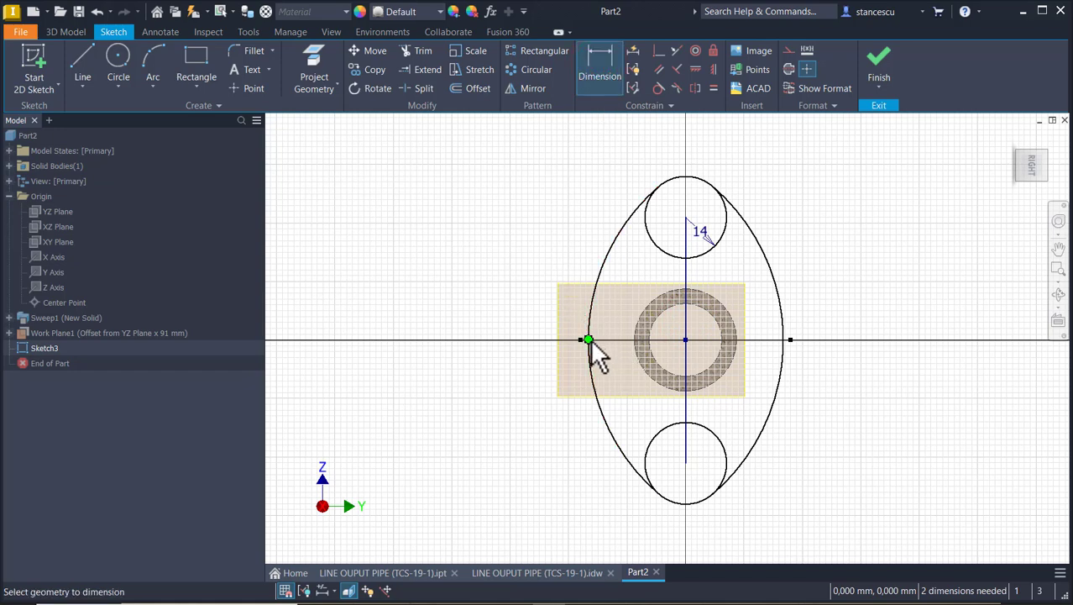
click(589, 339)
click(784, 340)
click(712, 141)
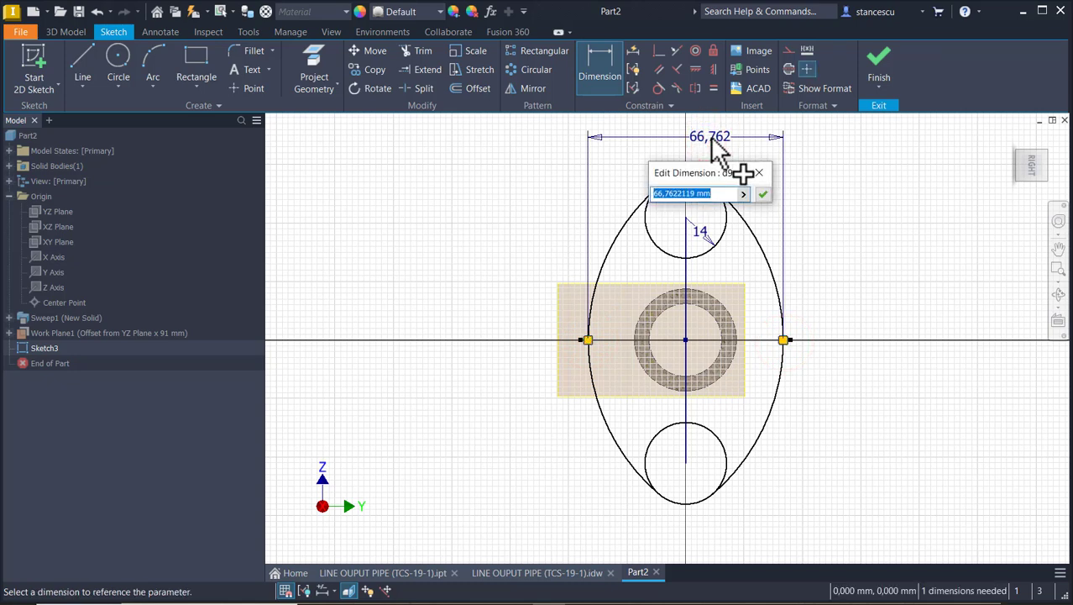
text(52)
key(Return)
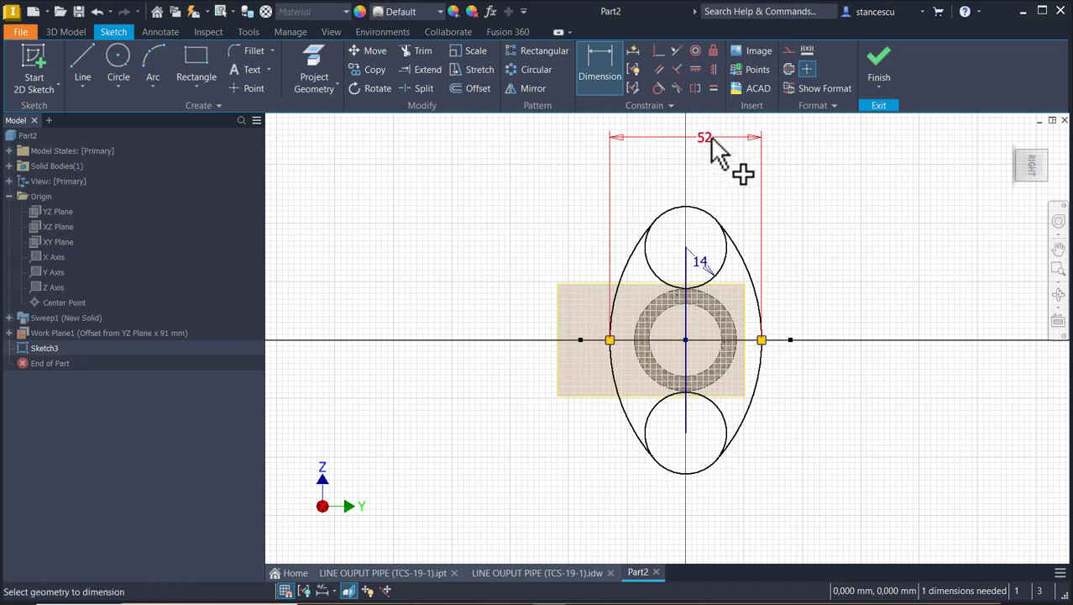
Dimension the vertical line between the two circle centres as 68 mm.
click(687, 267)
click(813, 285)
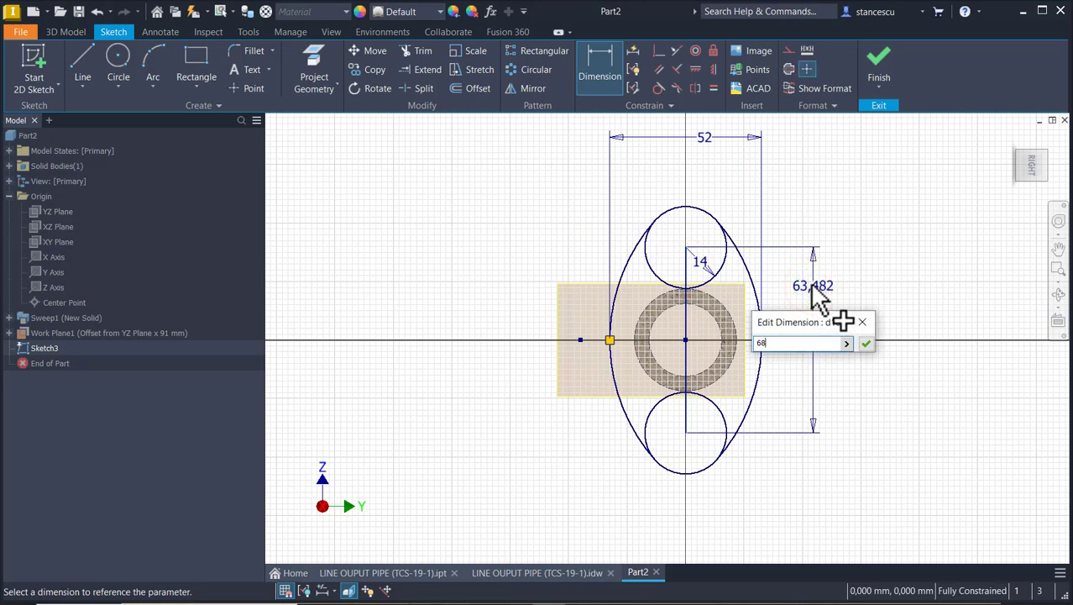
text(68)
key(Return)
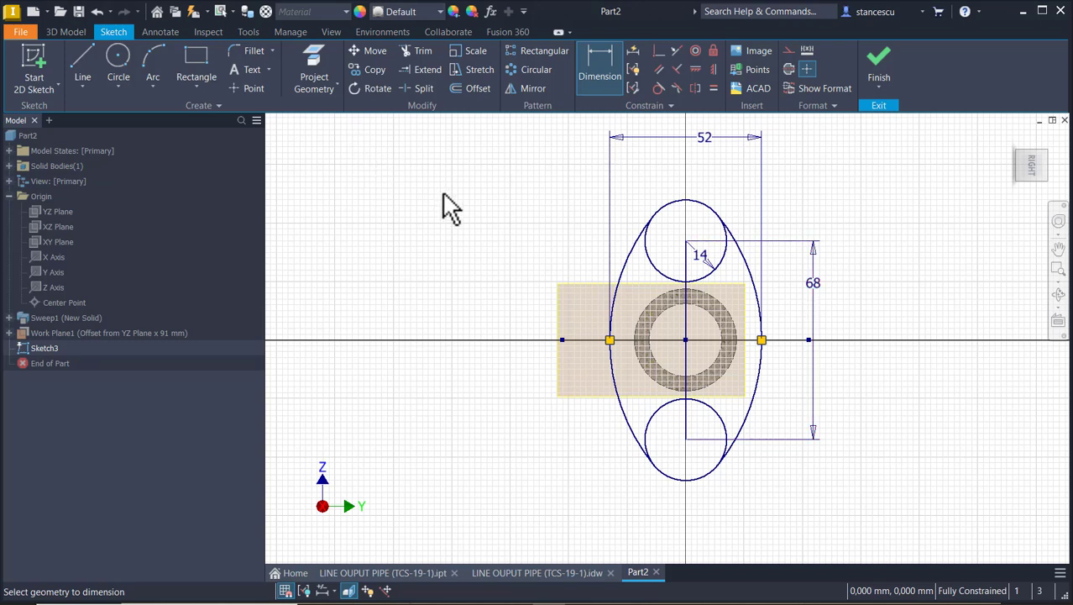
key(Escape)
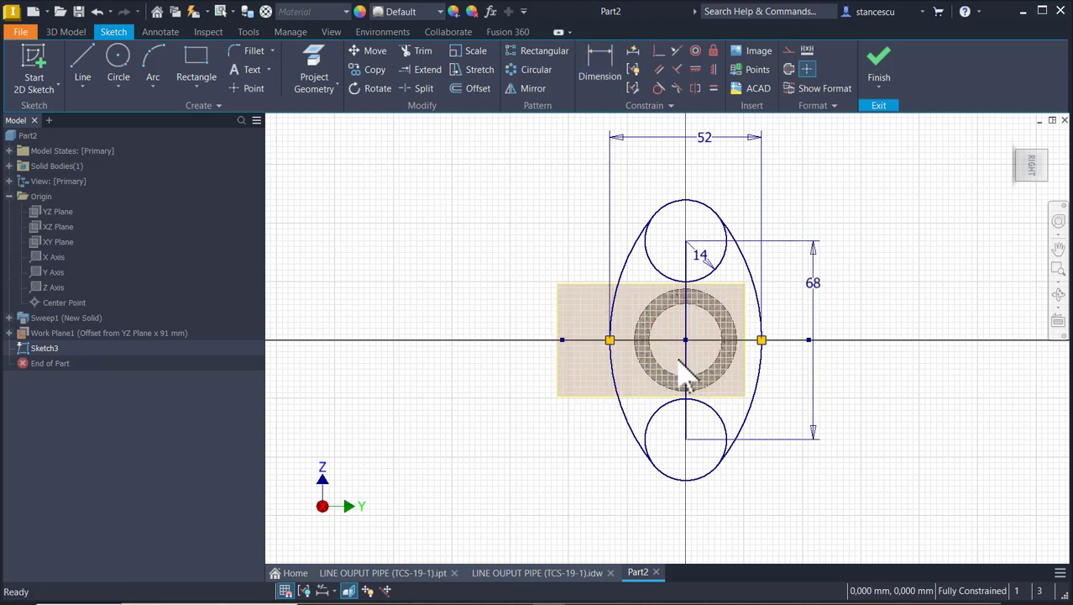
Convert the vertical line between the circle centres to construction geometry.
click(691, 374)
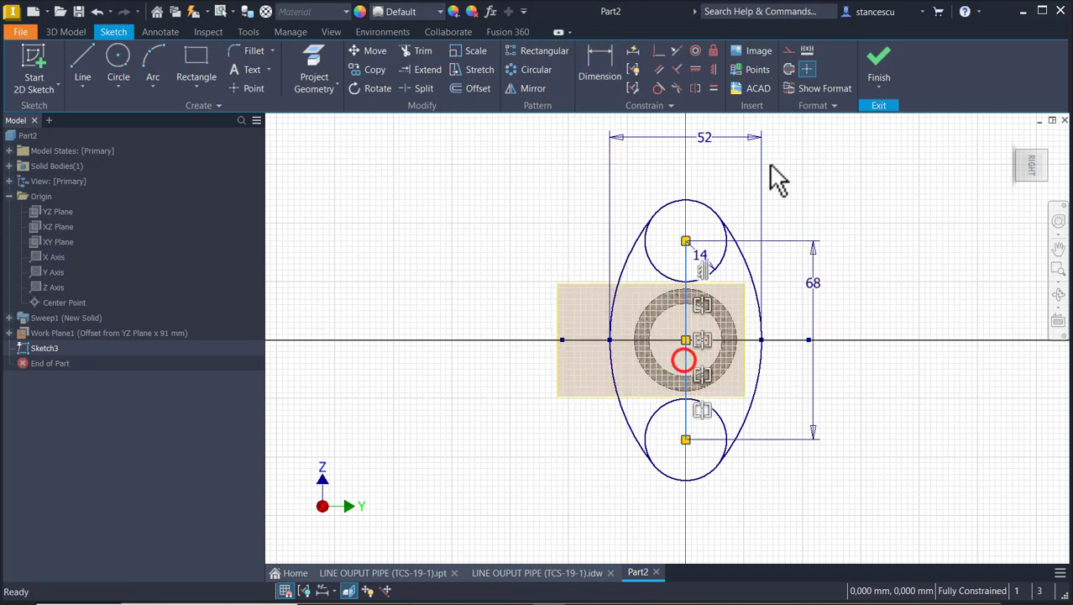
click(788, 52)
click(838, 140)
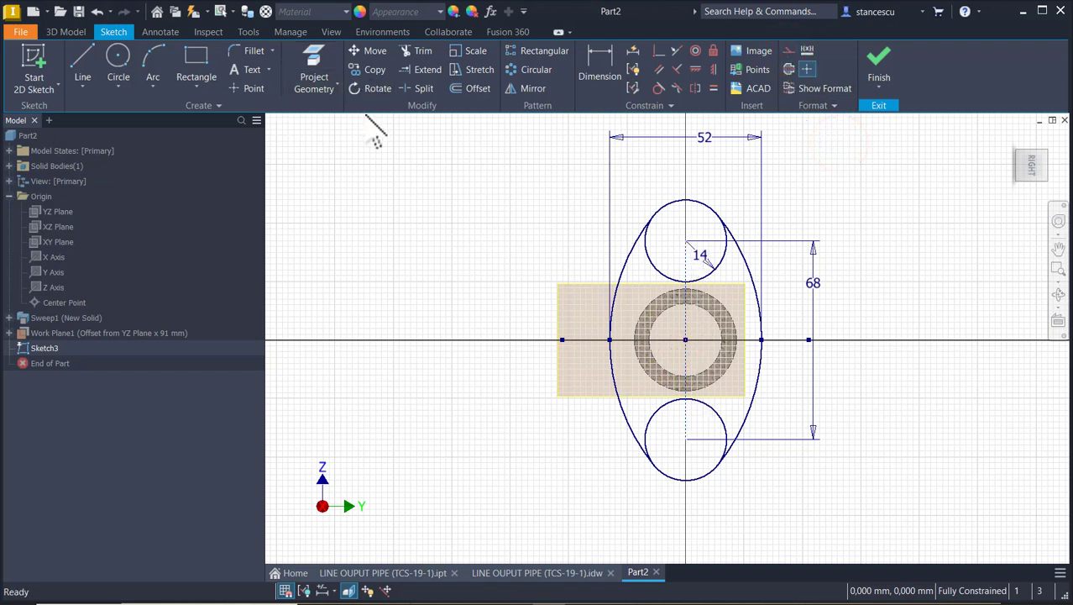
Trim the inner portions of both circles so that only the closed oval outline is left.
click(423, 52)
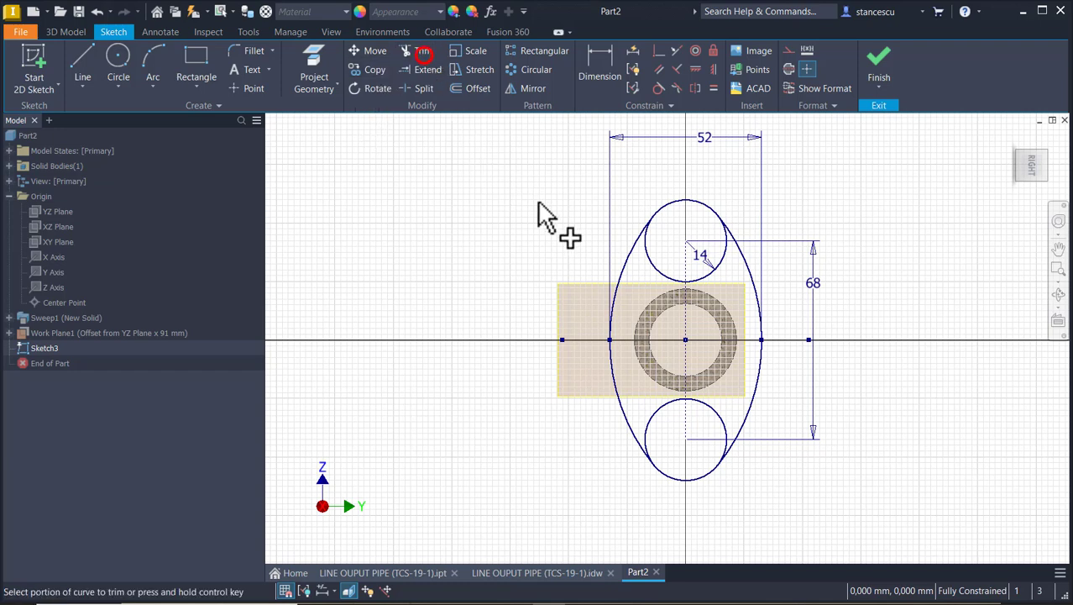
click(649, 264)
click(705, 274)
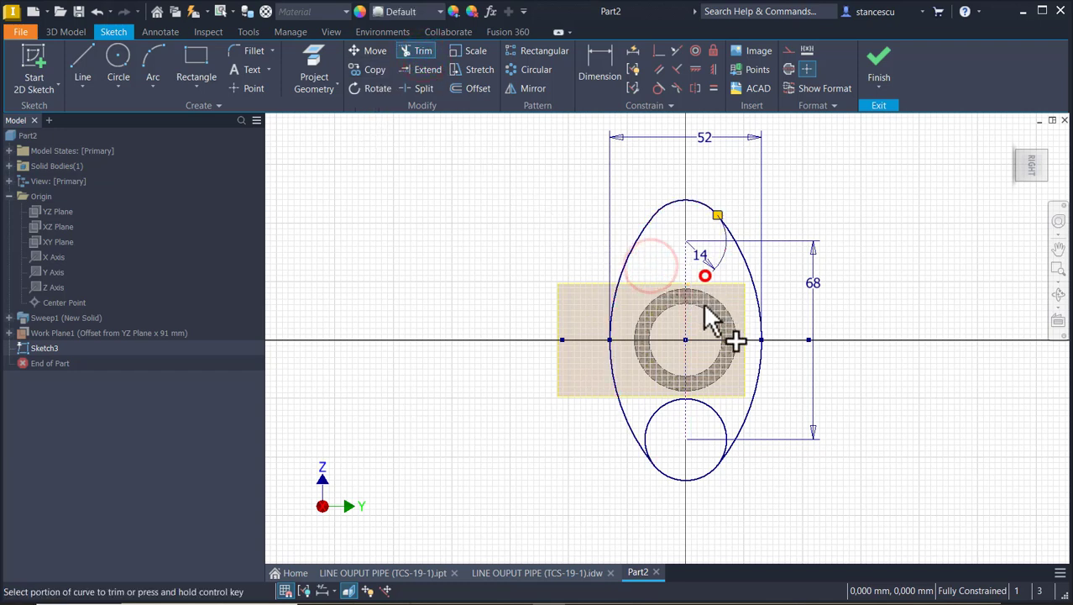
click(666, 407)
click(716, 412)
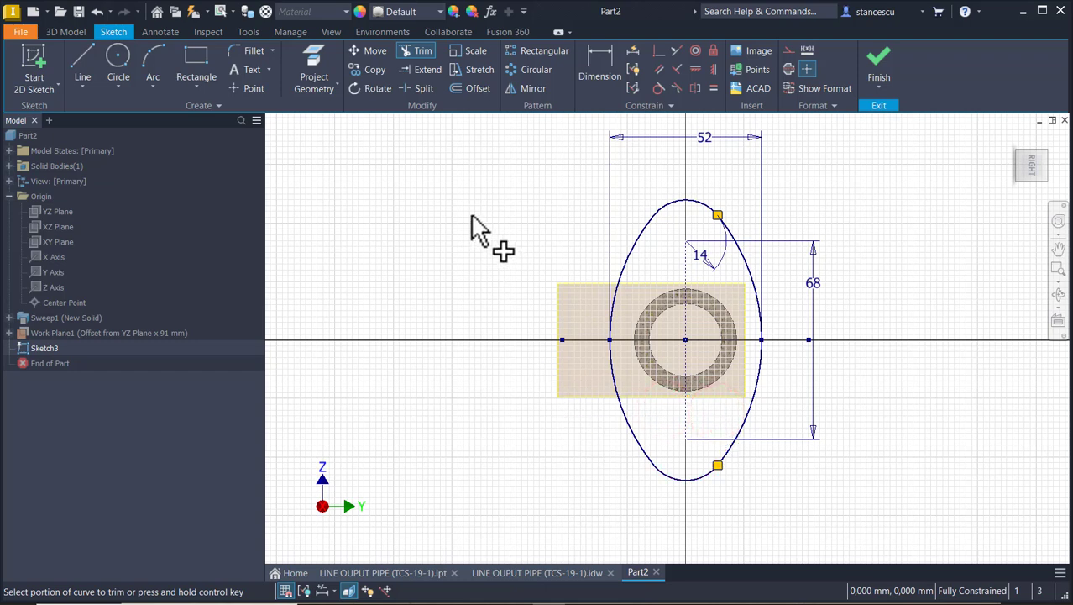
key(Escape)
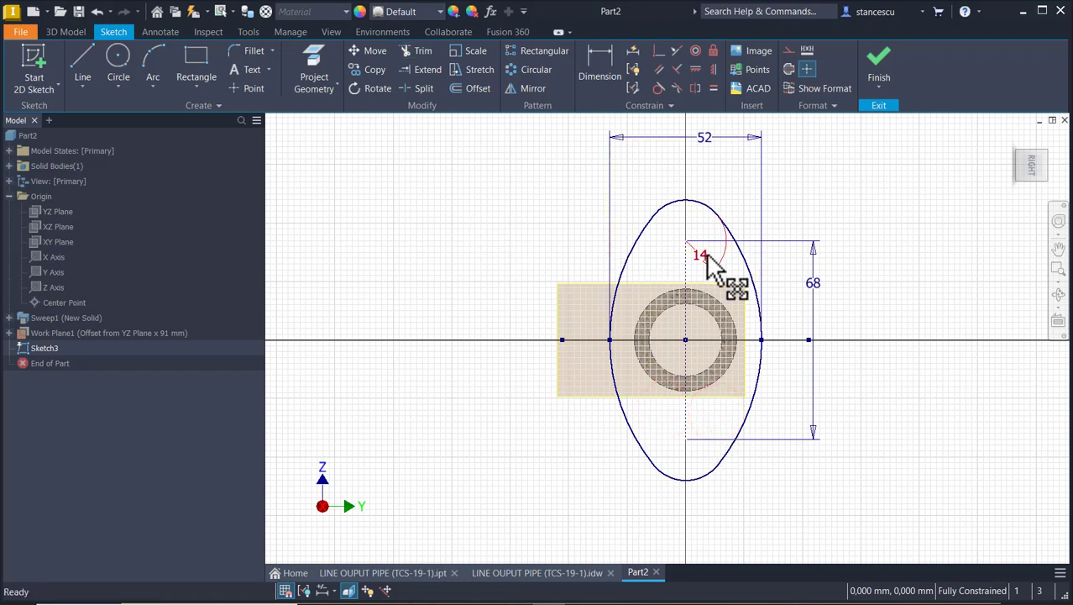
Move the 14 mm radius dimension onto the upper end arc of the oval and finish the sketch.
drag(713, 264, 715, 213)
click(846, 192)
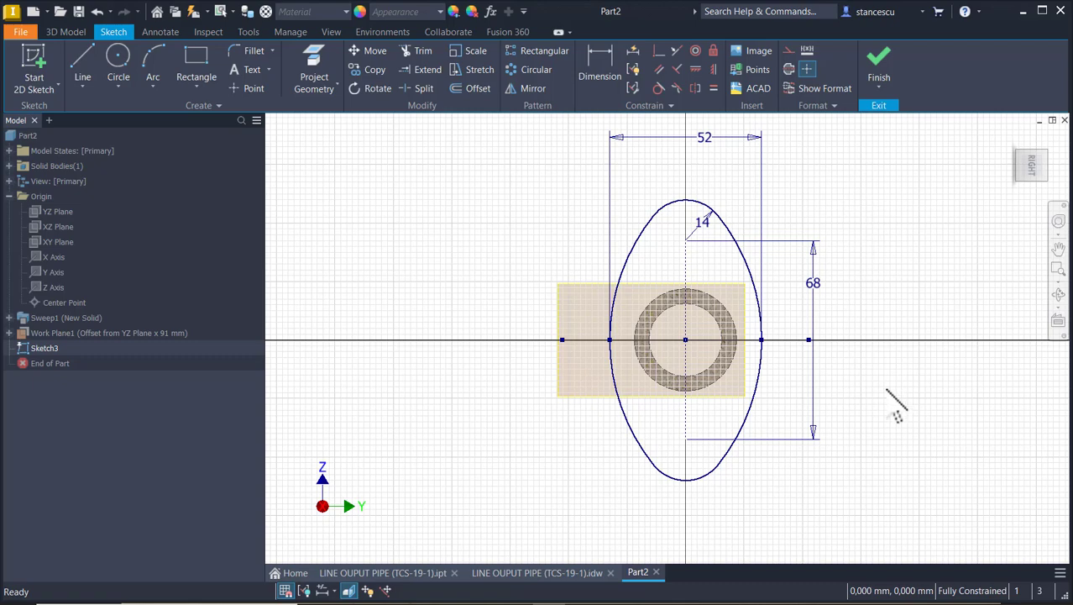
click(882, 69)
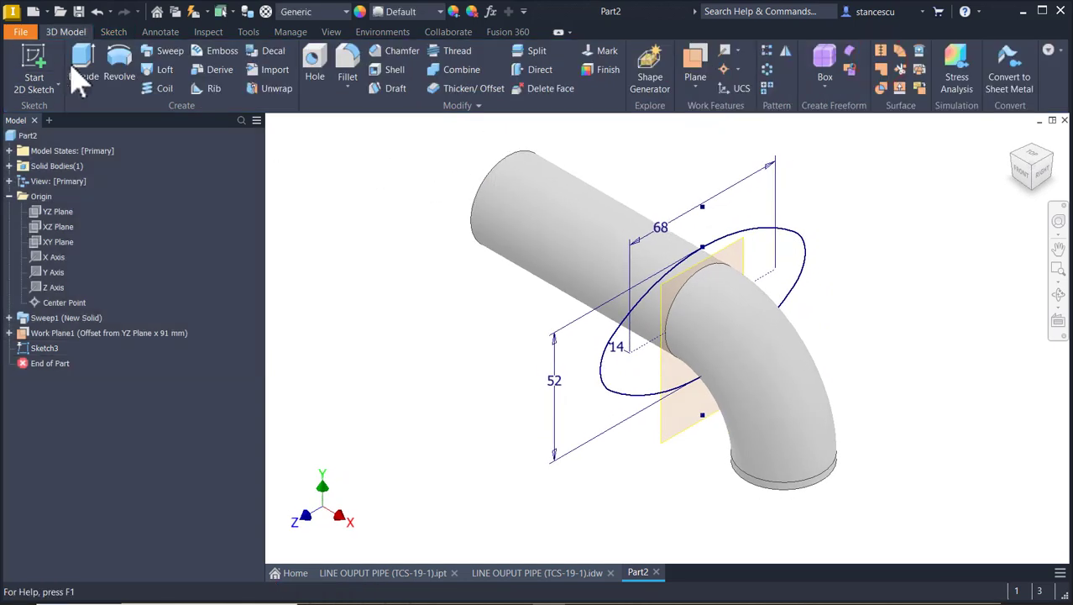
Extrude the oval profile 15 mm in the flipped direction, joined to the tube.
click(84, 68)
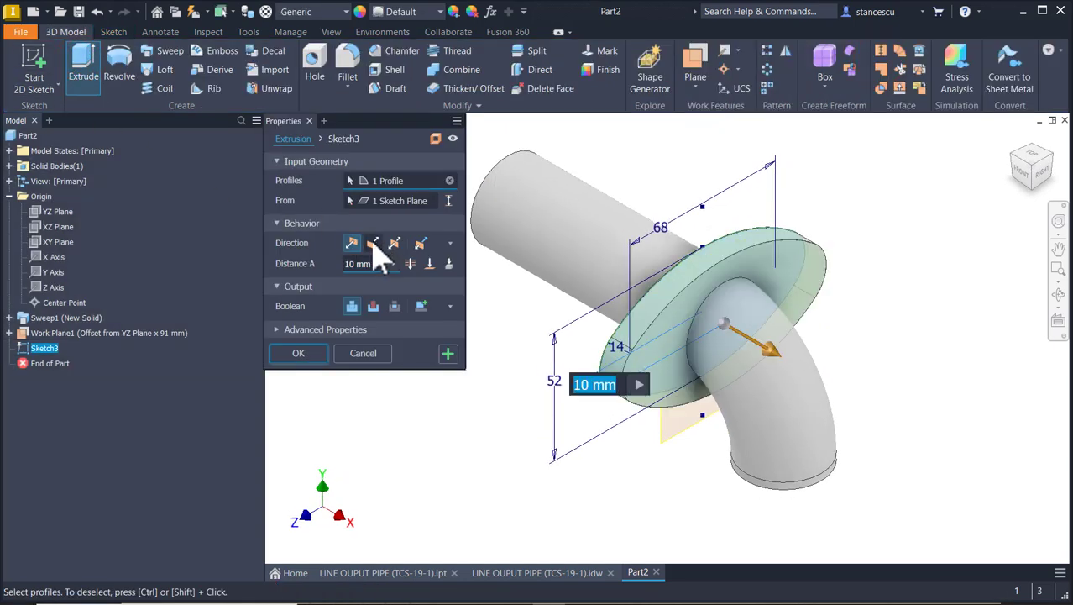
click(373, 243)
text(15)
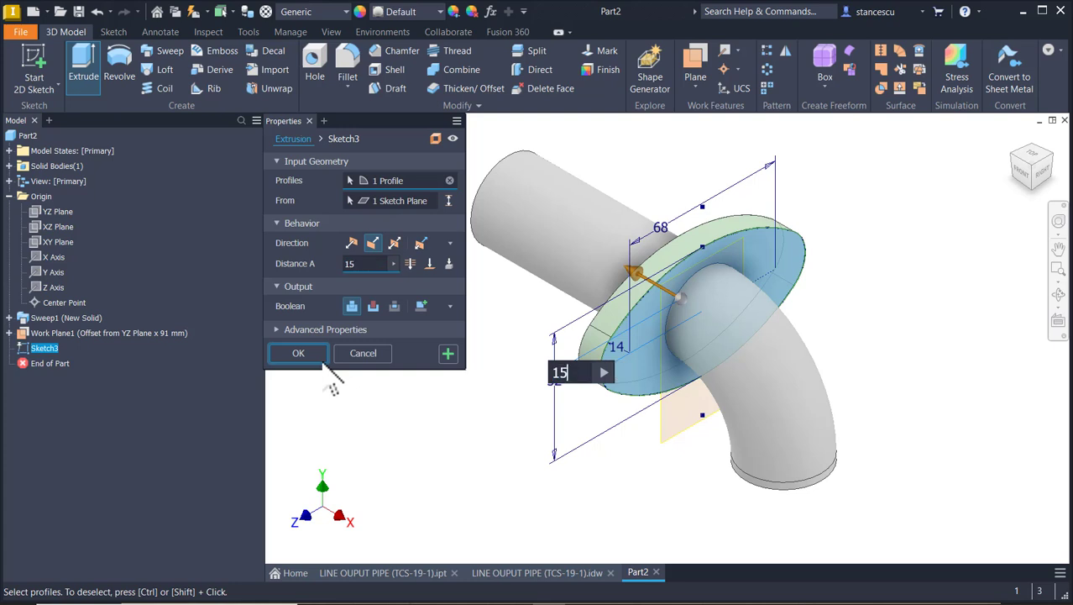
click(322, 360)
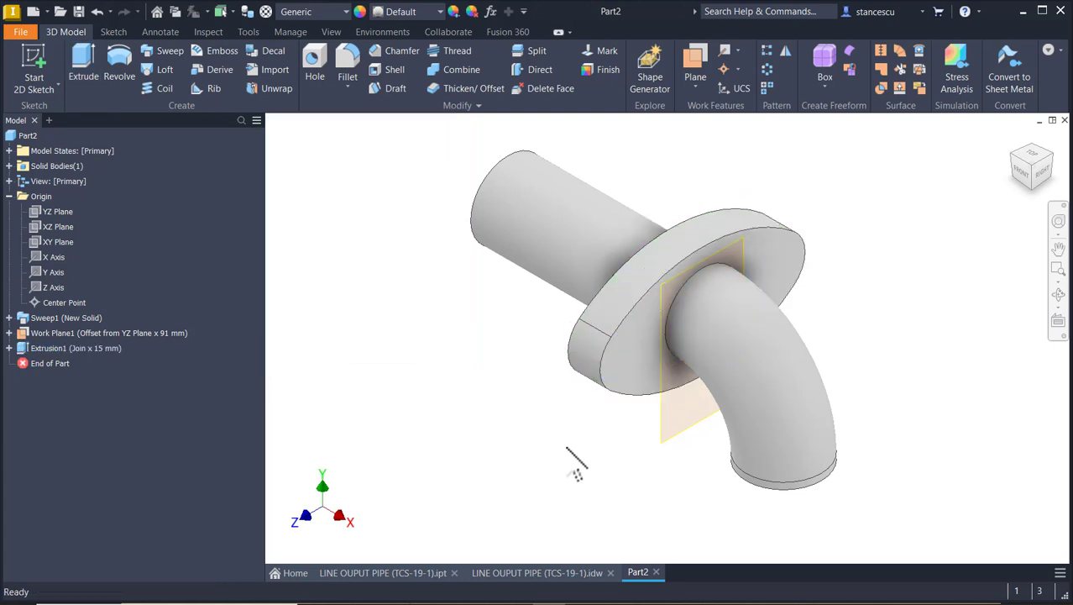
Hide the work plane at the flange's front face.
right_click(683, 455)
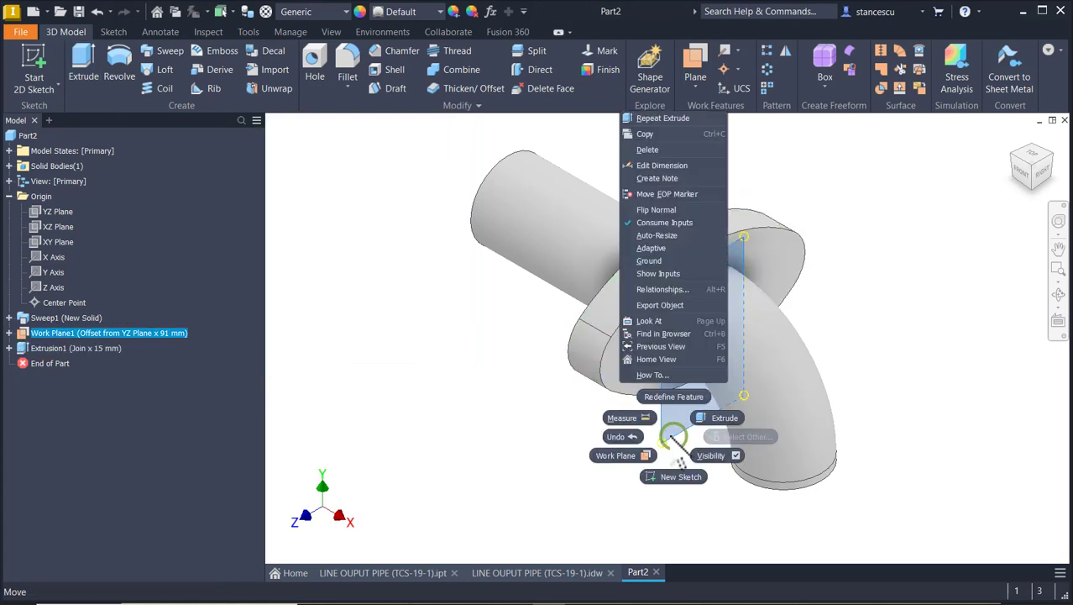
click(710, 456)
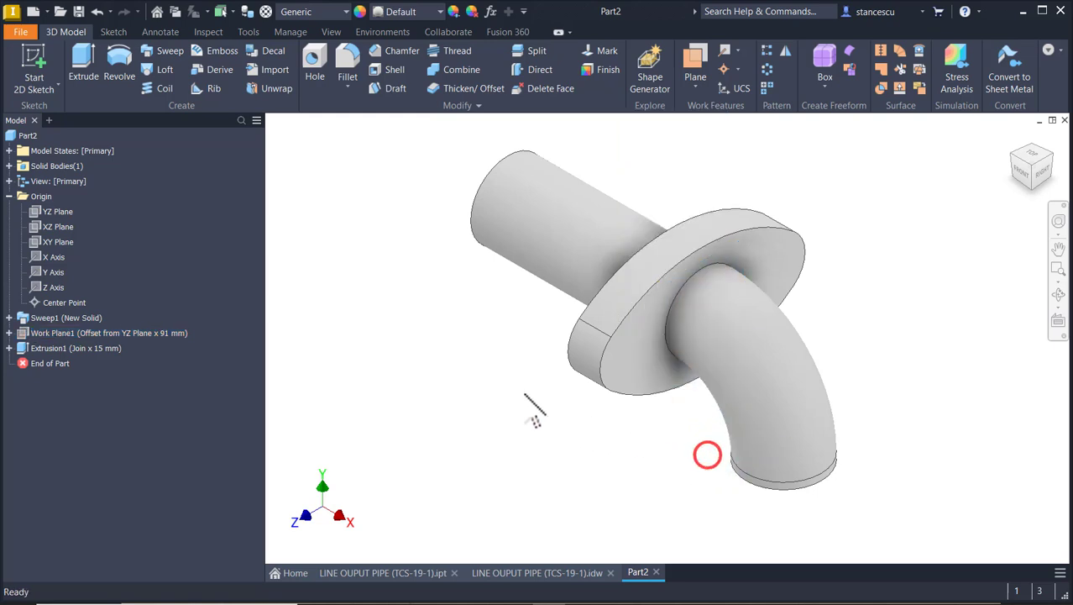
key(F6)
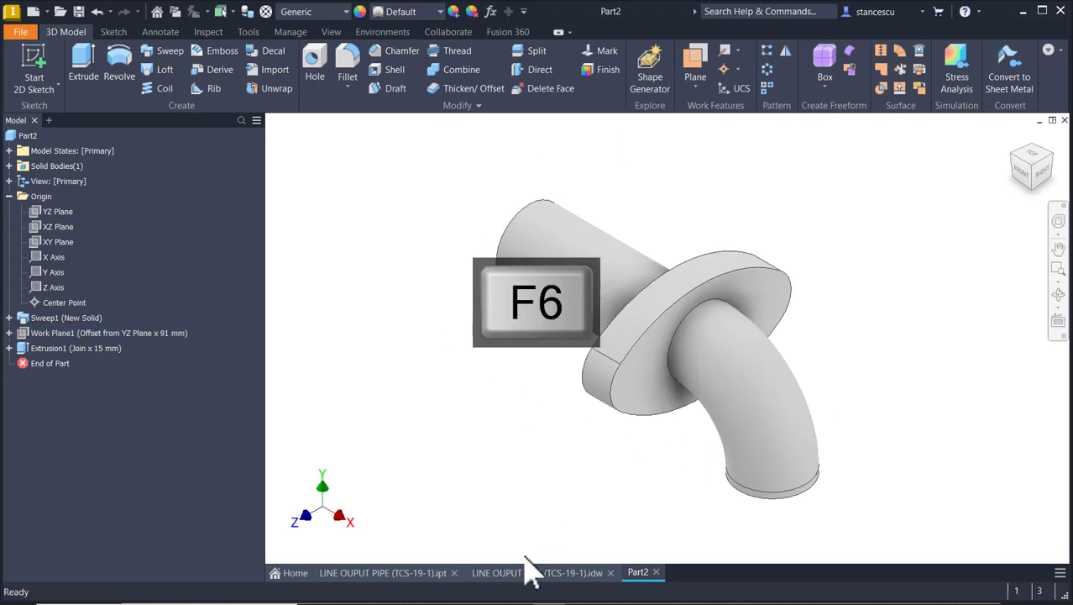
Consult the LINE OUPUT PIPE (TCS-19-1) drawing for the flange holes, and create a sketch with projected edges and centre points on the flange's front face.
click(576, 572)
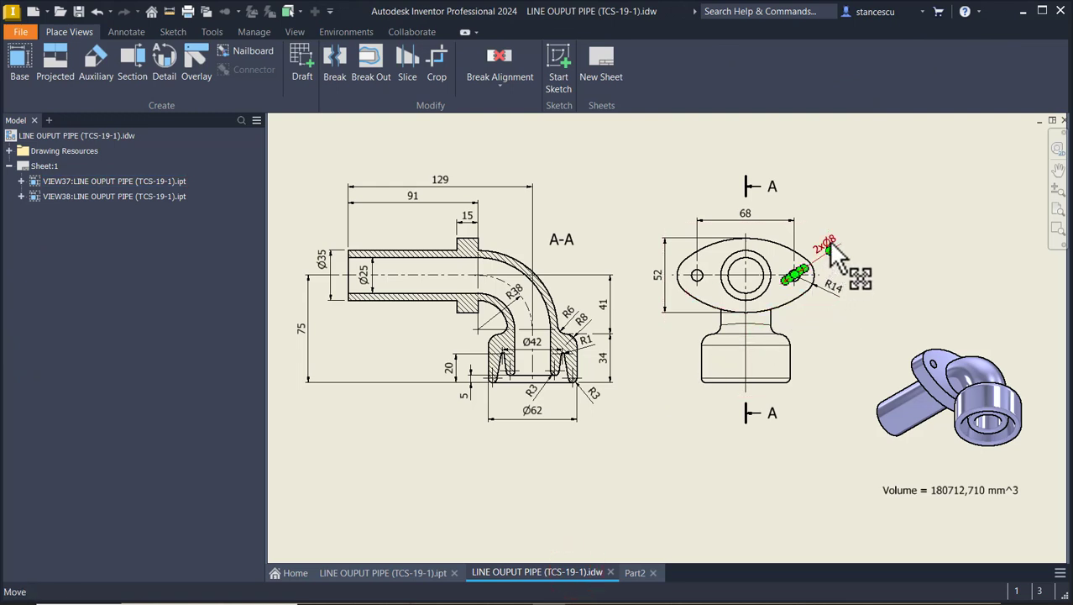
drag(830, 245, 830, 246)
click(753, 227)
key(Escape)
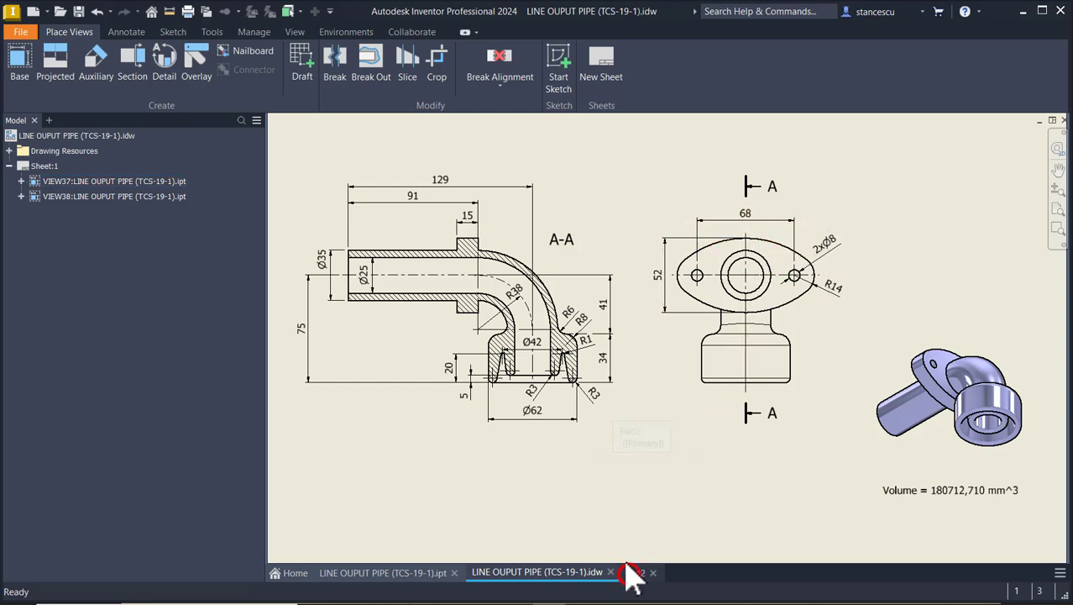
click(636, 572)
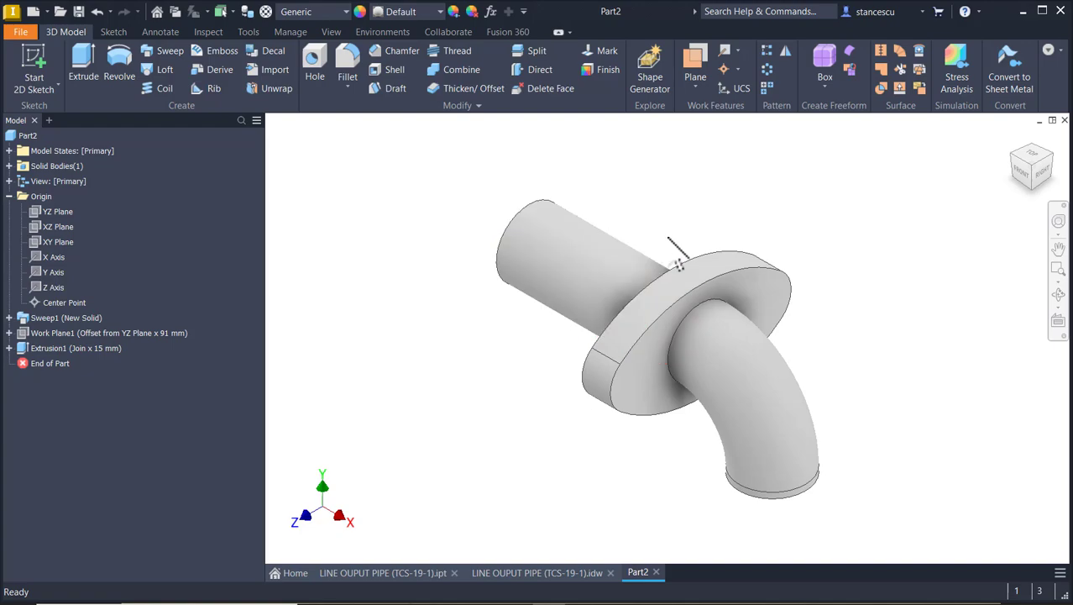
click(756, 282)
click(850, 277)
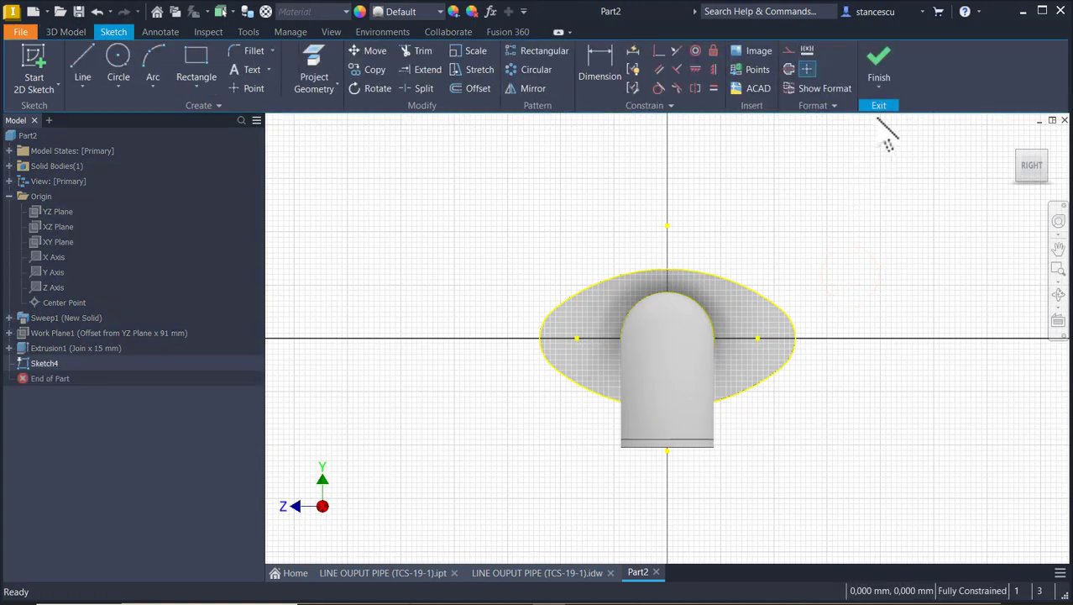
click(877, 71)
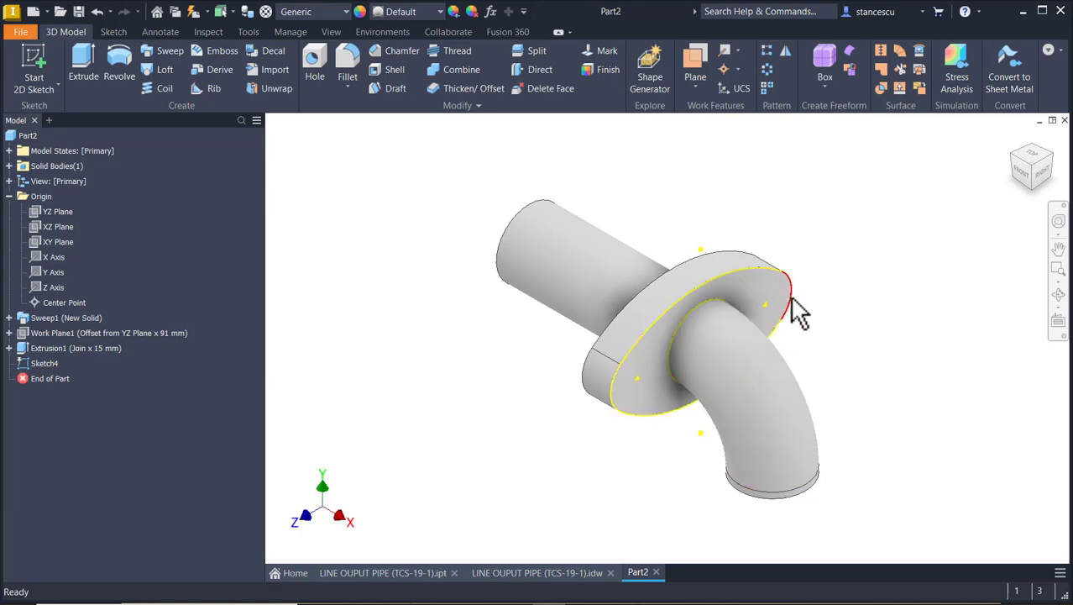
Create two simple 8 mm through-all holes at the sketch centre points on the two ends of the flange.
click(314, 63)
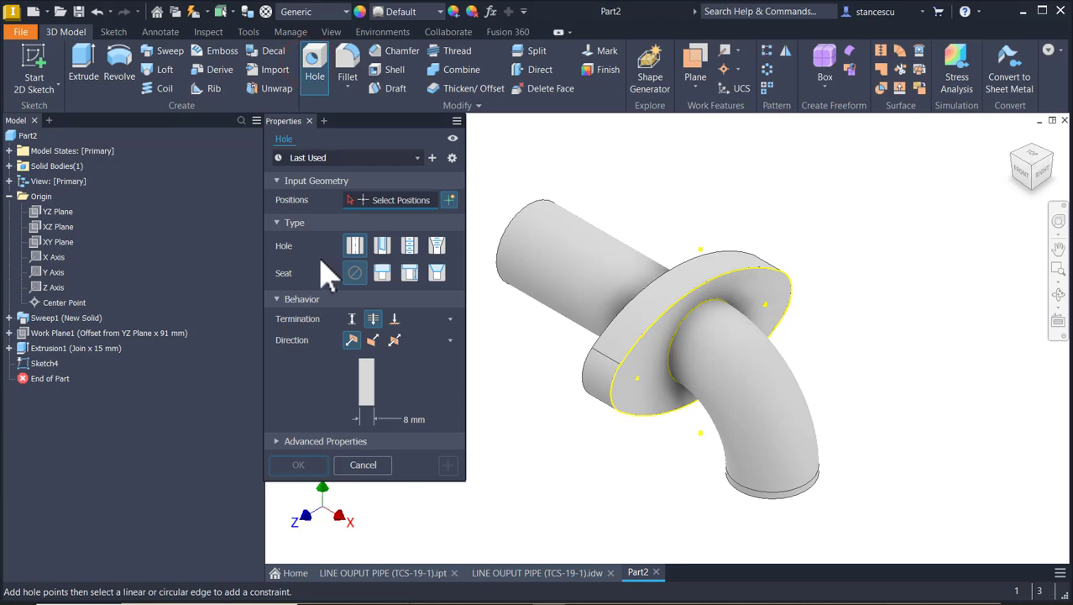
click(636, 378)
click(766, 307)
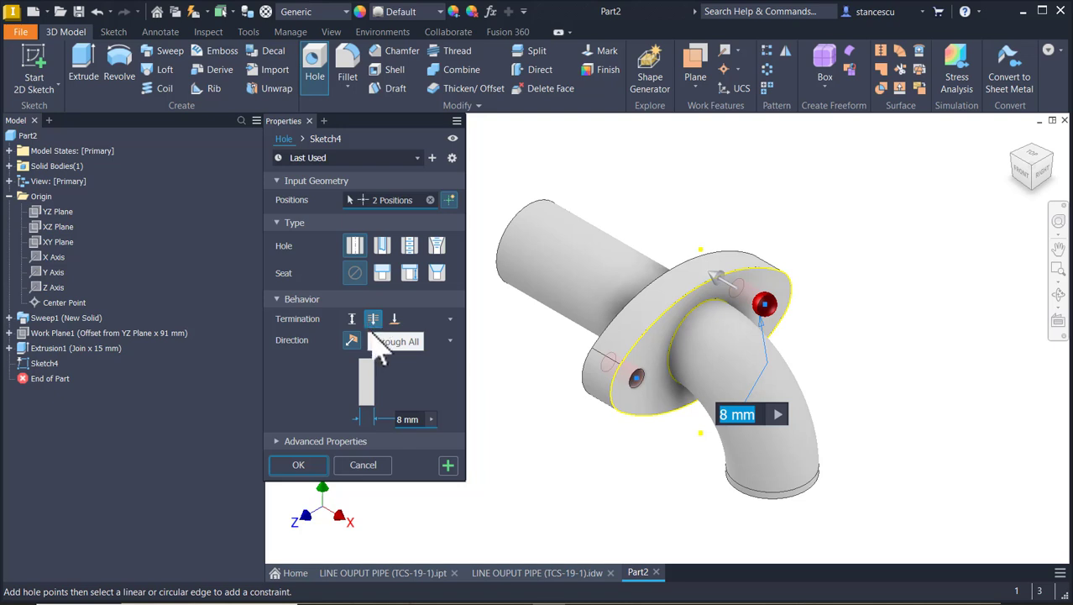
click(296, 467)
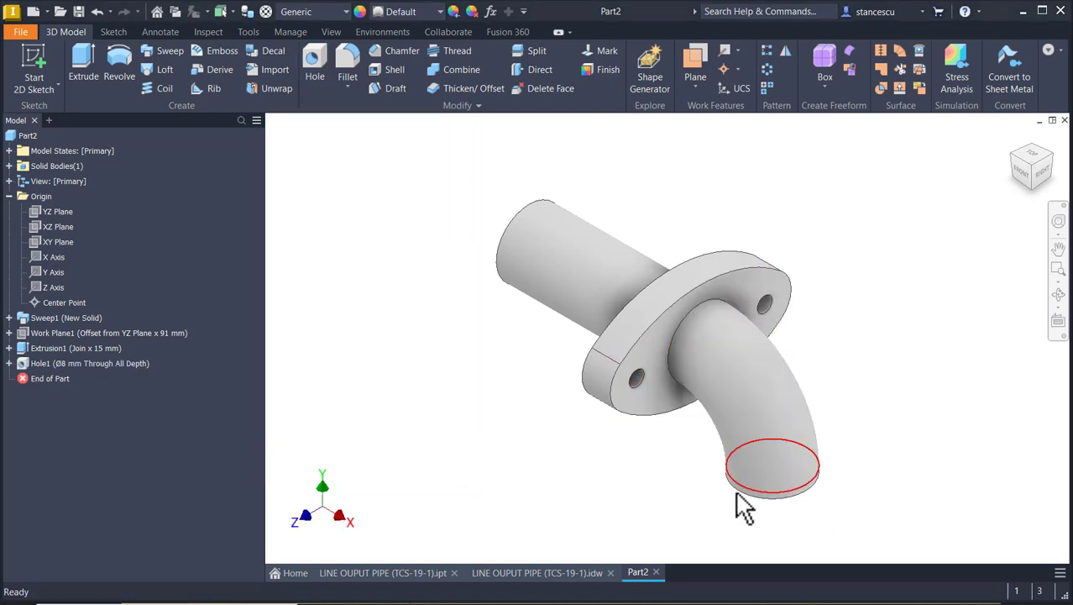
Examine section A-A of the LINE OUPUT PIPE (TCS-19-1) drawing for the shape and dimensions of the socket at the elbow's end.
click(542, 573)
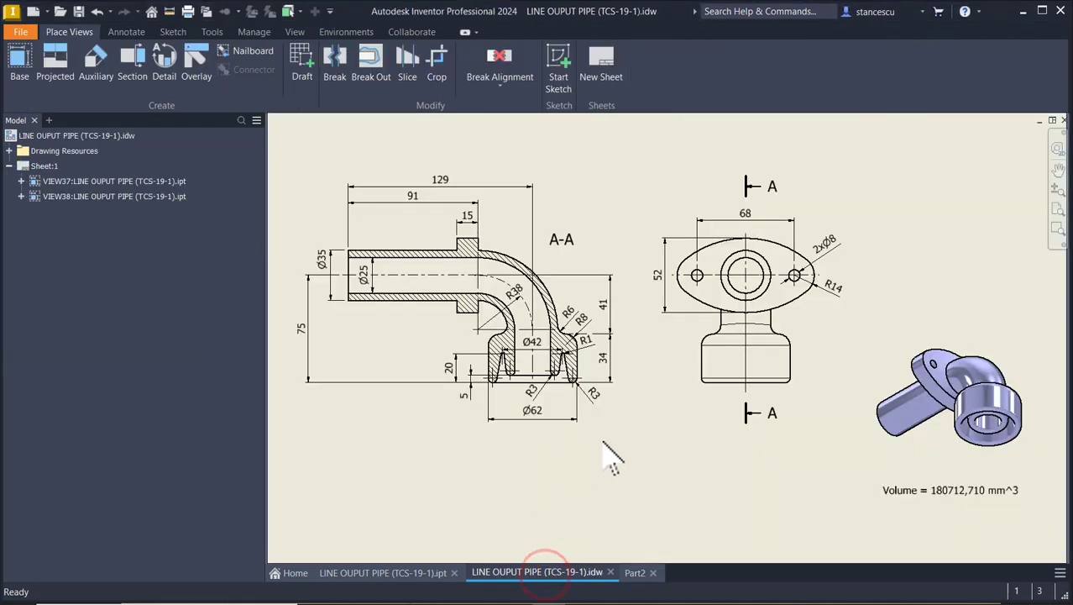
scroll(514, 383, up, 5)
middle_drag(521, 365, 594, 316)
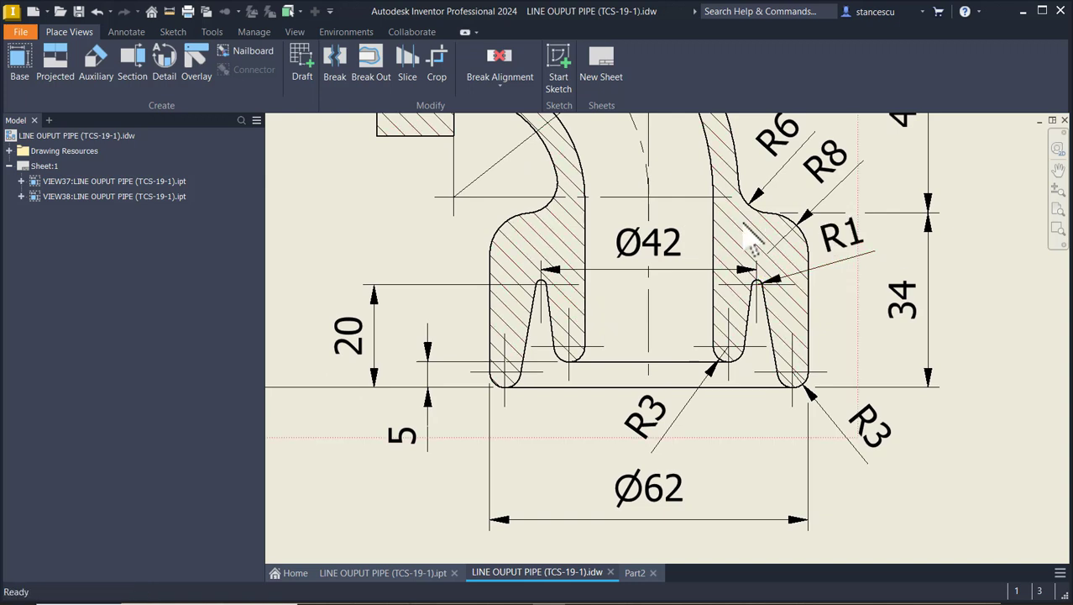
click(648, 209)
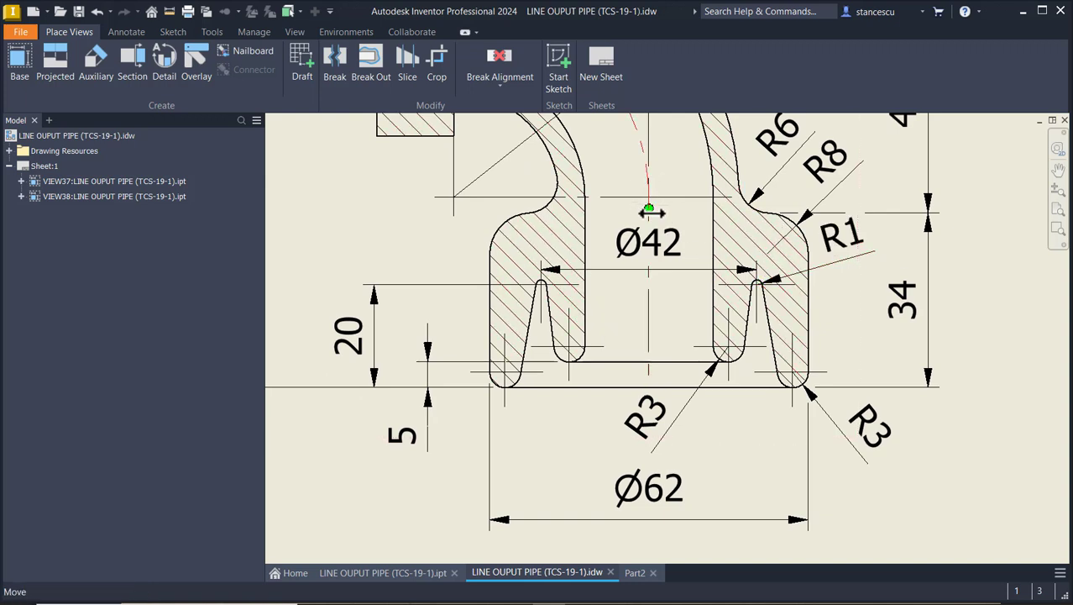
middle_drag(924, 197, 911, 216)
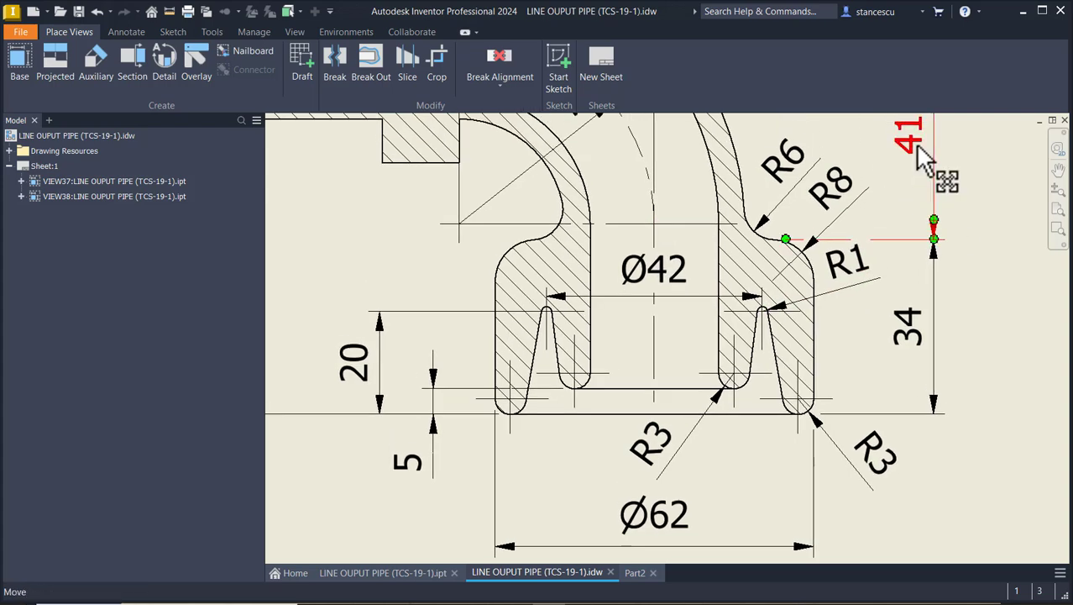
middle_drag(547, 223, 552, 269)
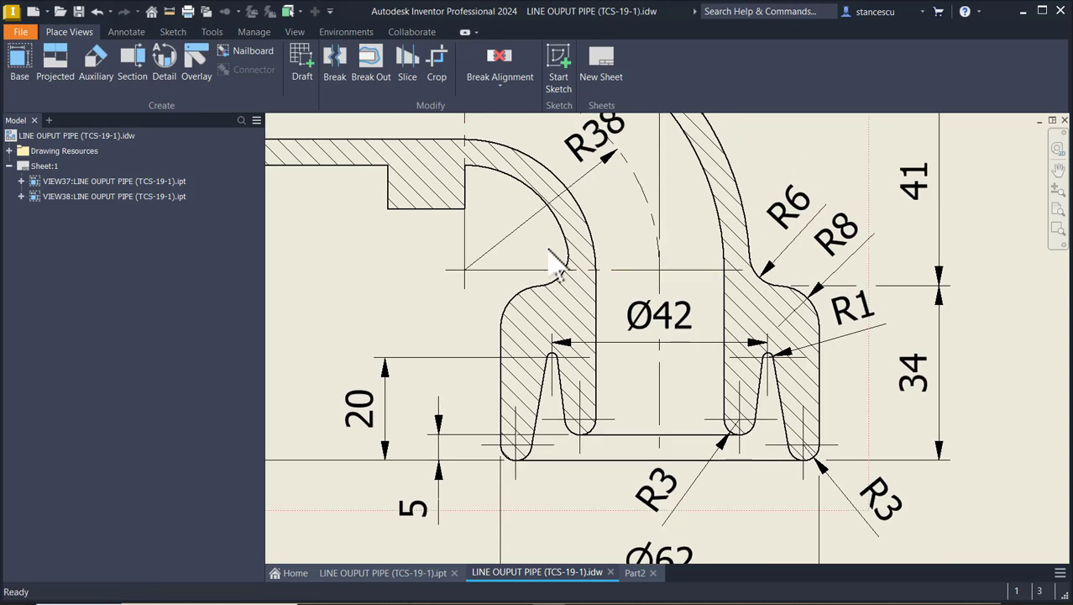
middle_drag(622, 224, 598, 326)
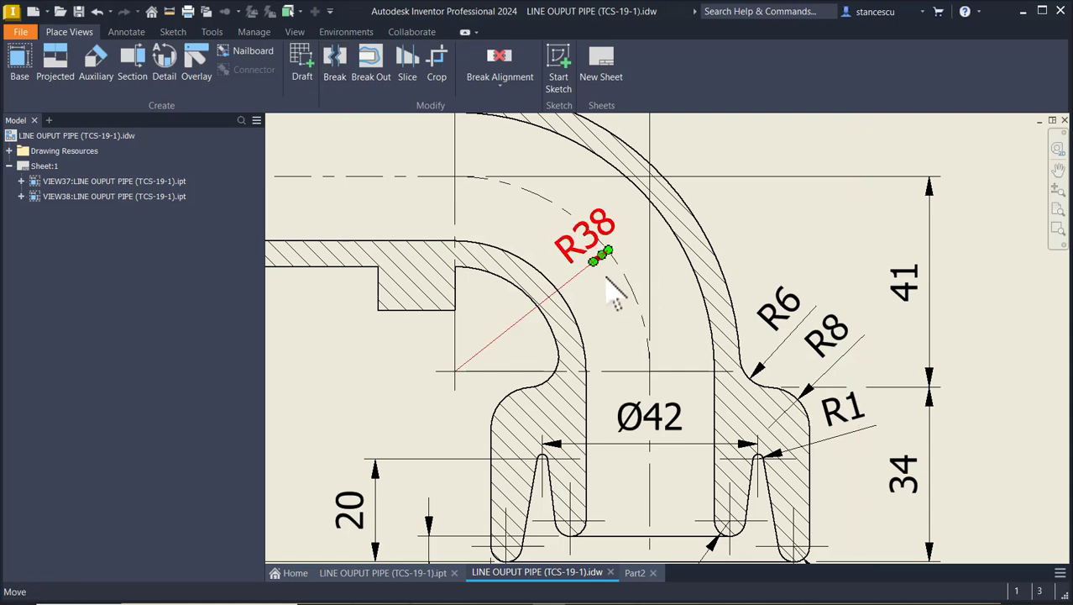
middle_drag(625, 267, 631, 162)
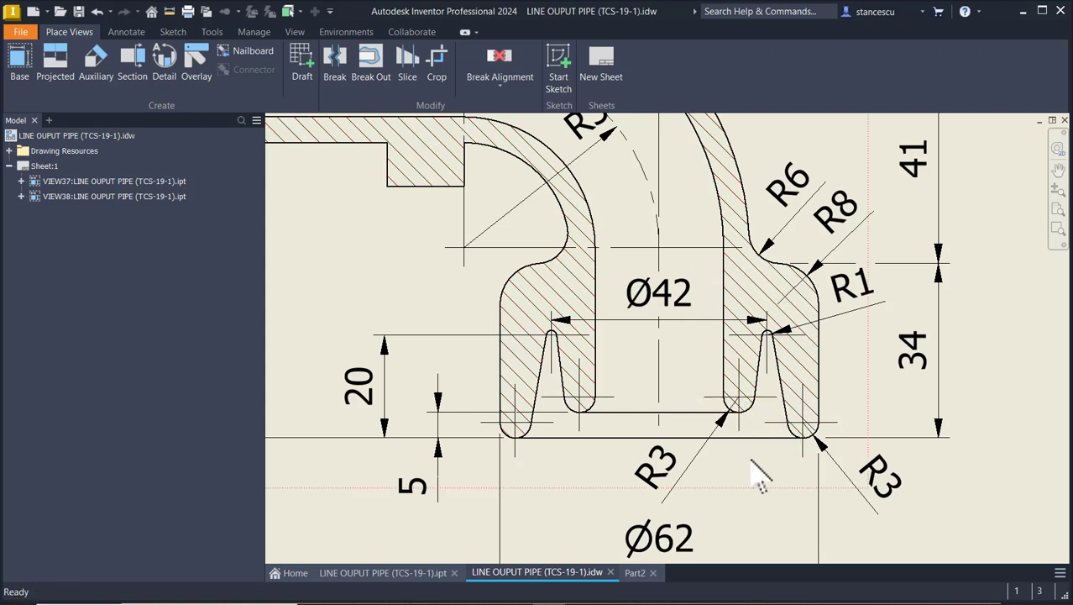
middle_drag(752, 460, 745, 435)
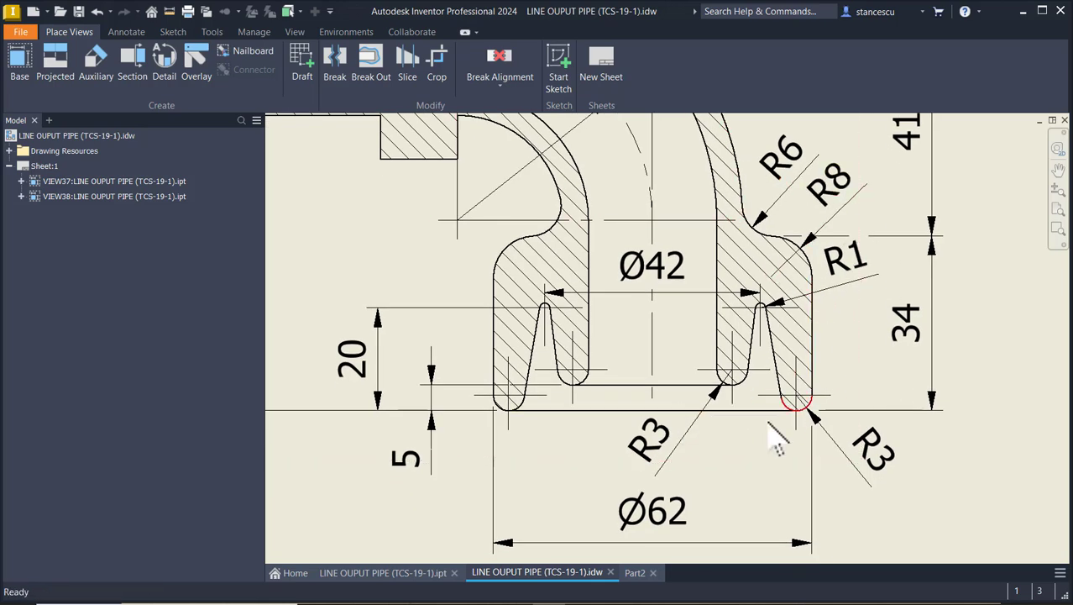
key(Escape)
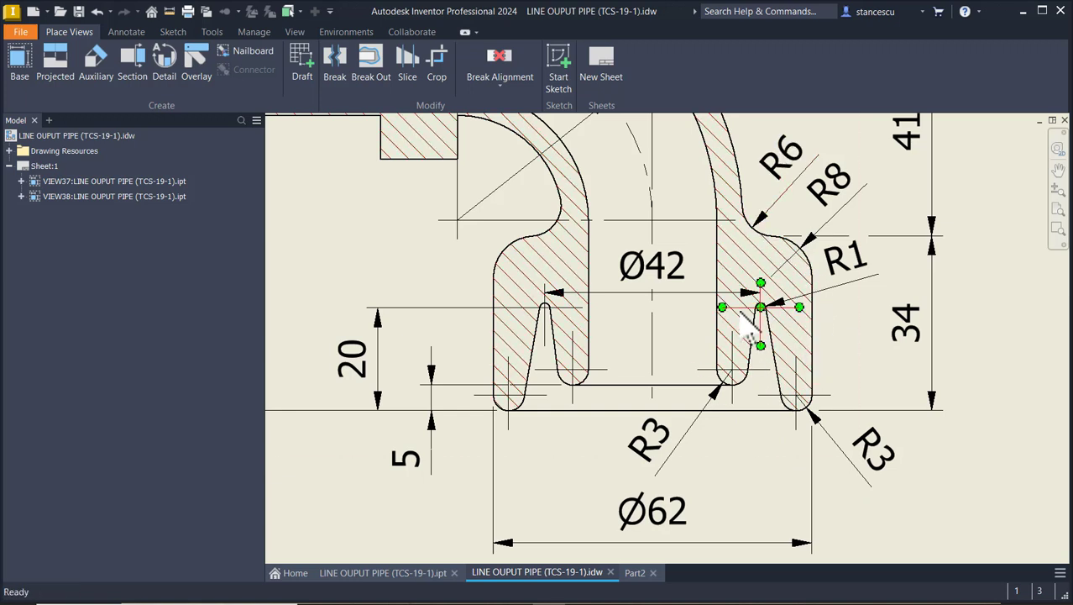
drag(498, 491, 496, 483)
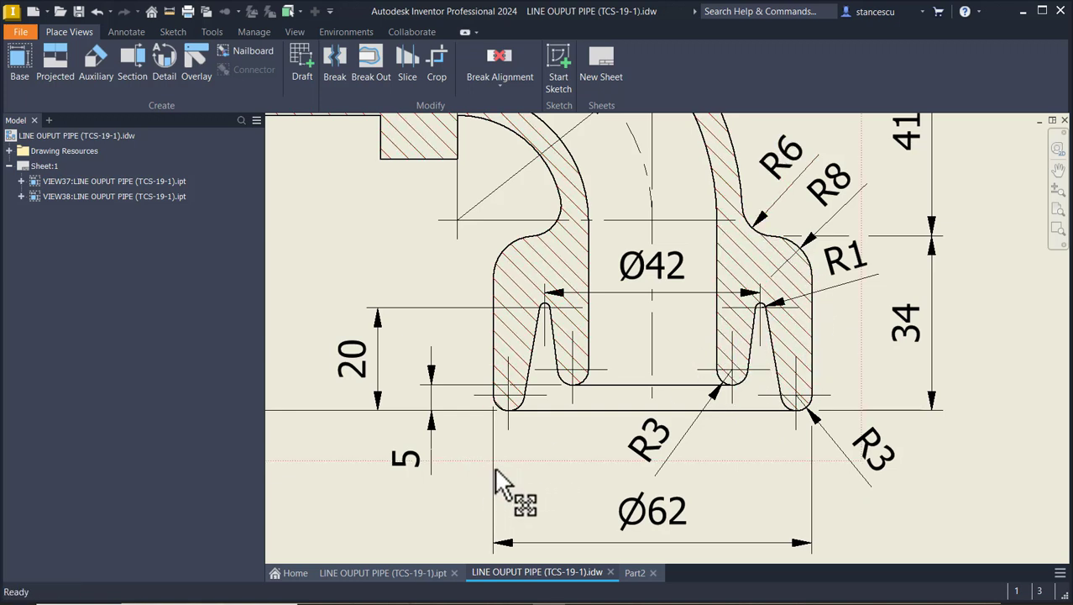
Return to Part2, create a sketch on the XY plane, inspect the sliced pipe section, and finish the sketch.
click(630, 573)
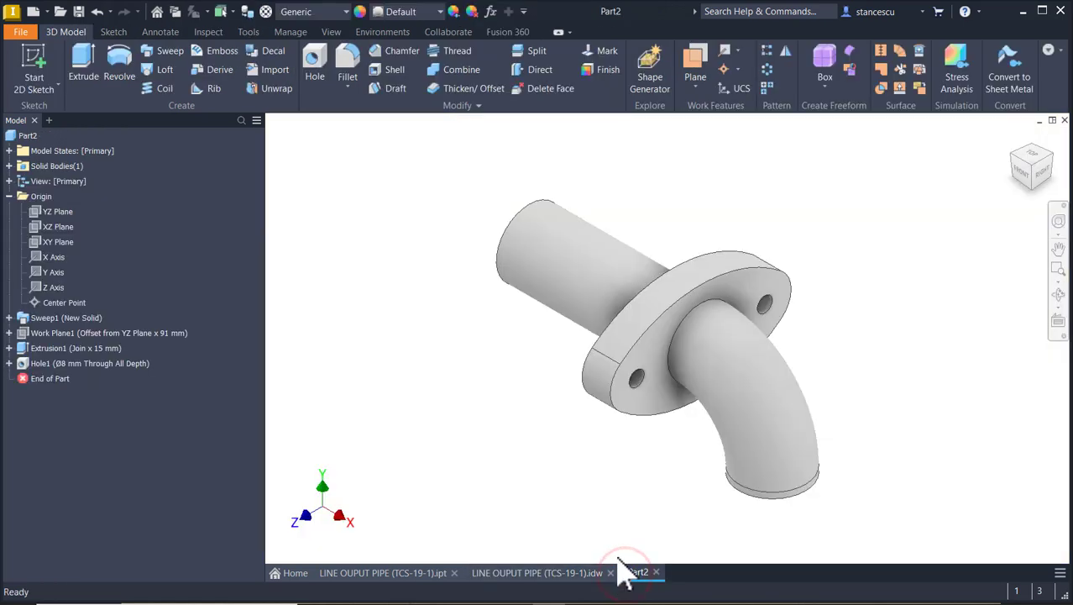
click(46, 242)
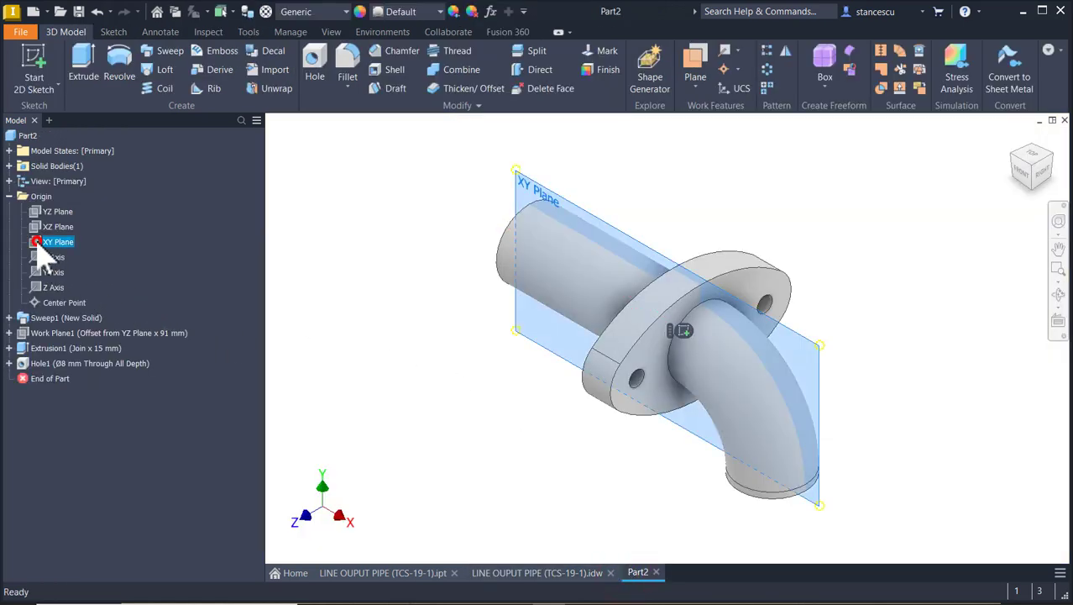
click(684, 330)
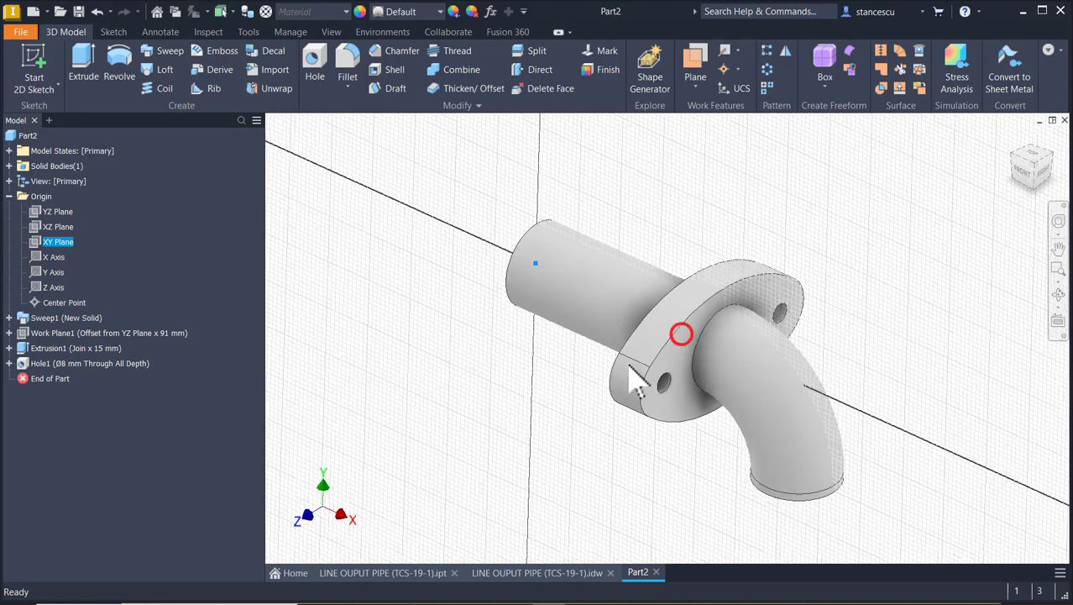
key(F7)
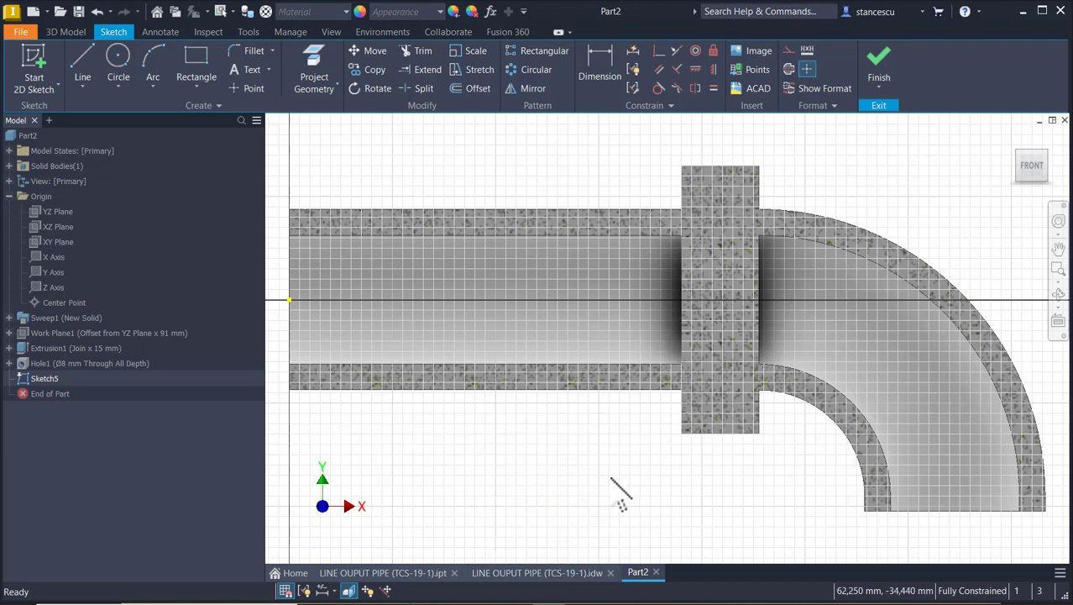
click(877, 71)
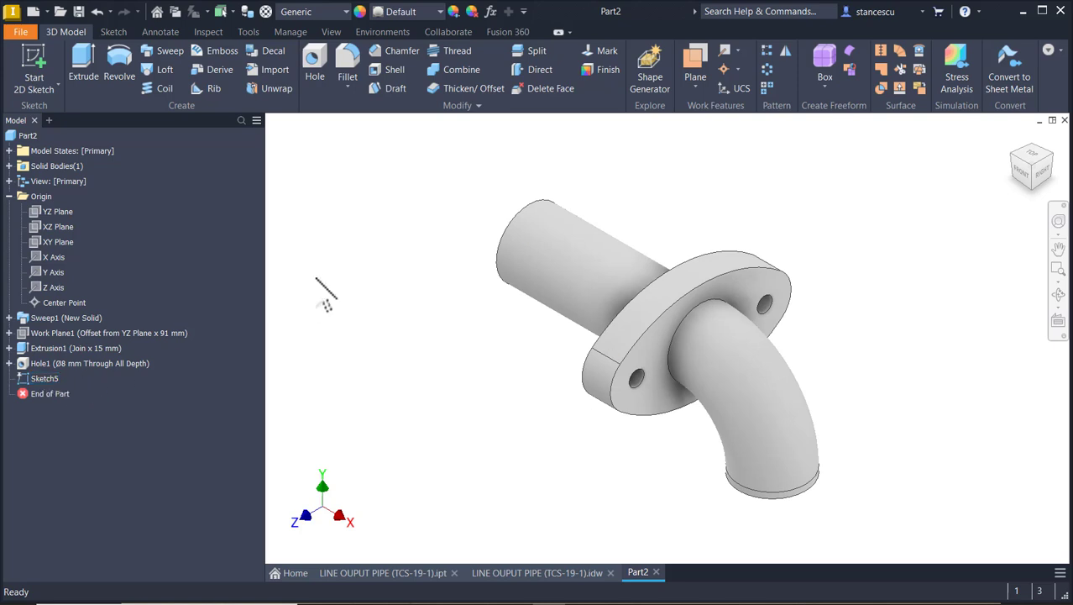
click(10, 349)
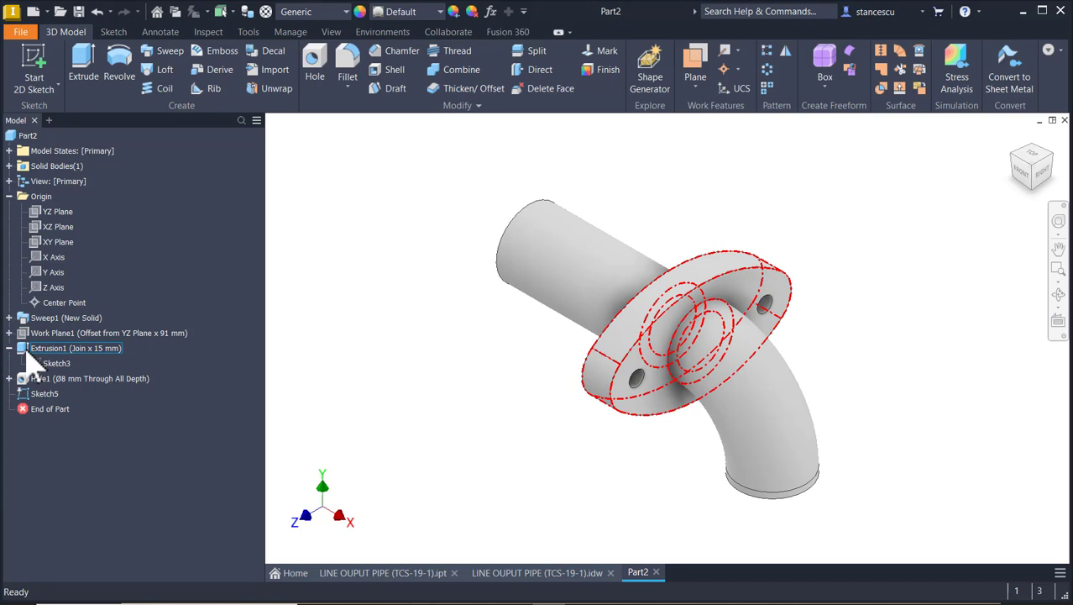
double_click(28, 352)
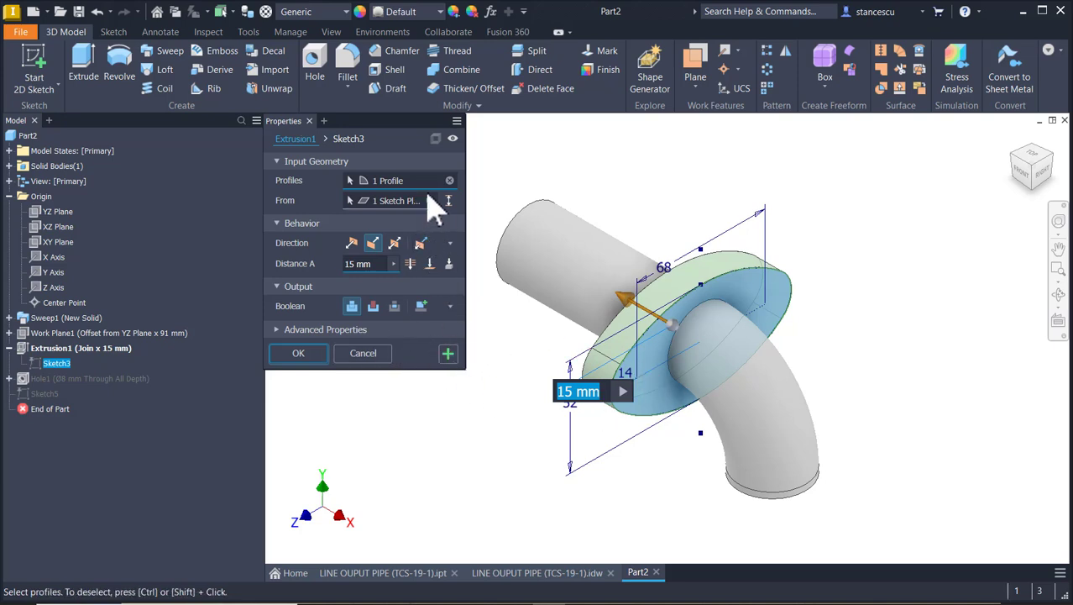
click(450, 182)
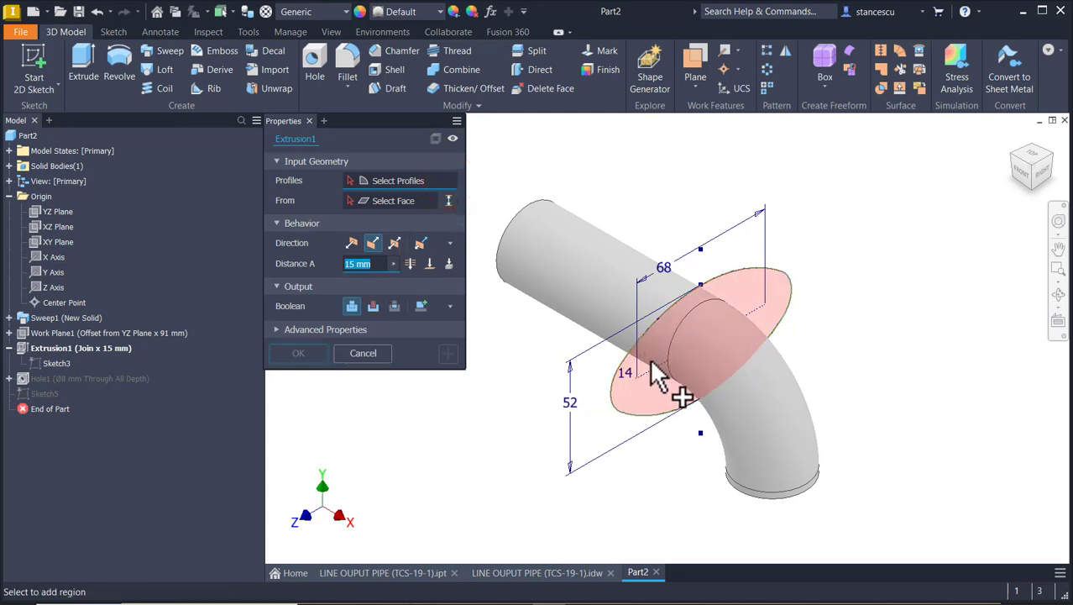
click(363, 353)
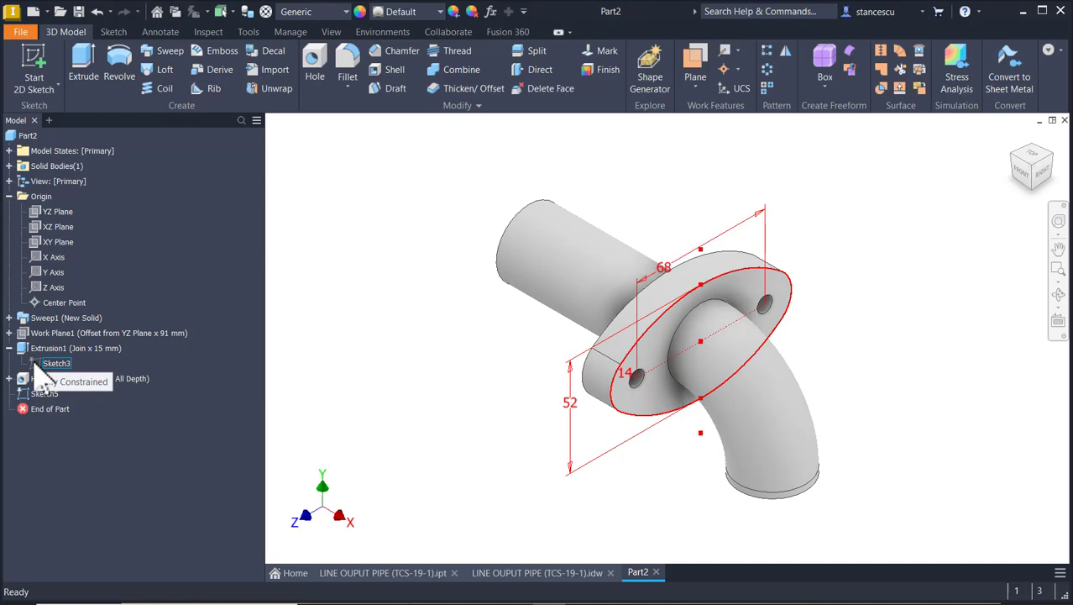
Edit the flange's oval profile sketch, project the tube's outer circular edge into it with the graphics sliced, and finish the sketch.
double_click(37, 368)
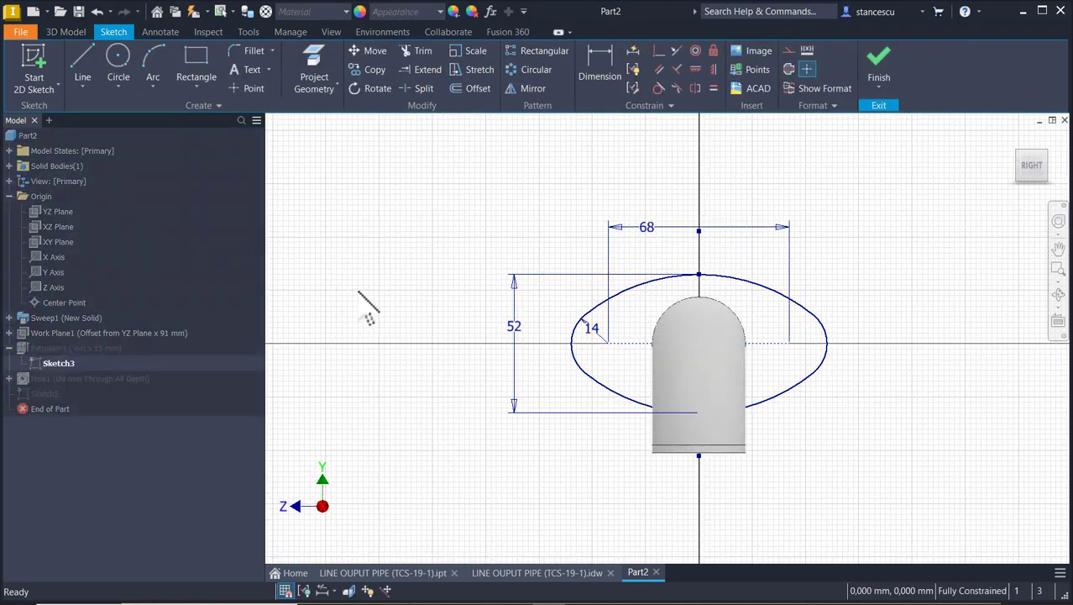
key(F7)
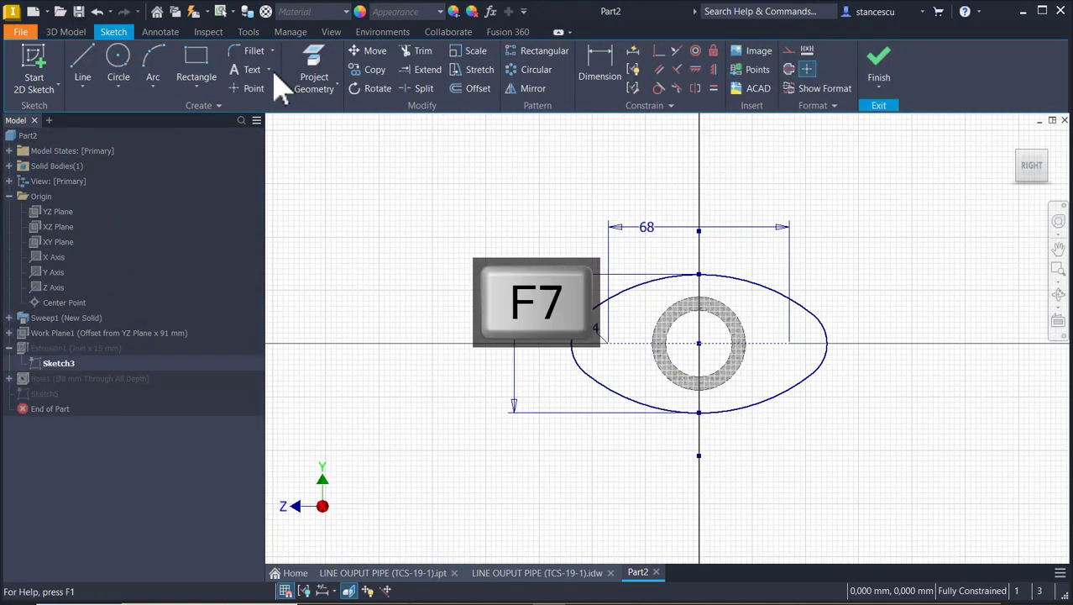
click(313, 63)
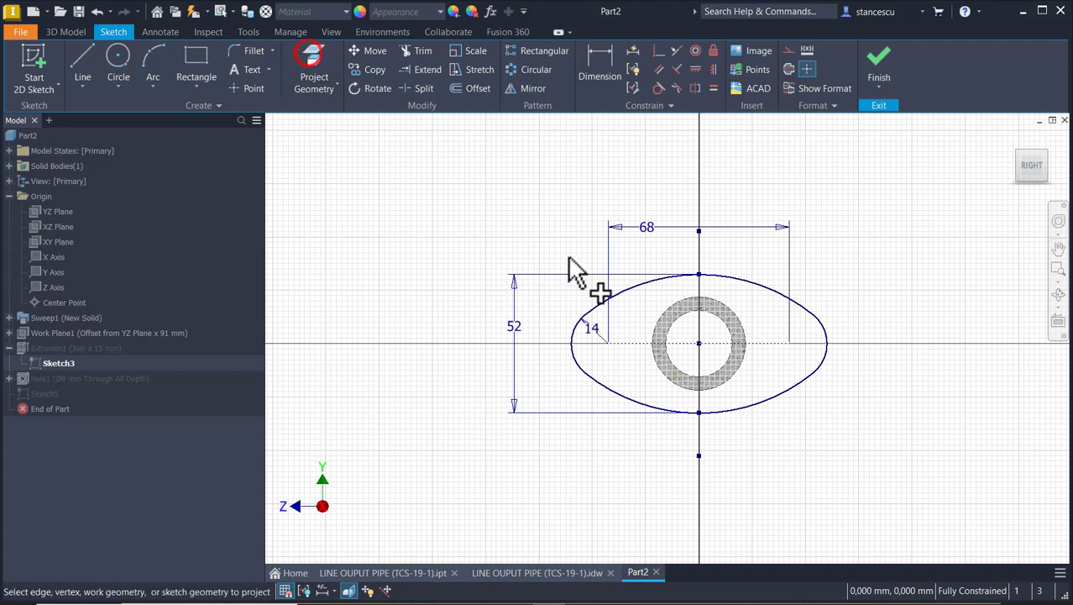
click(656, 309)
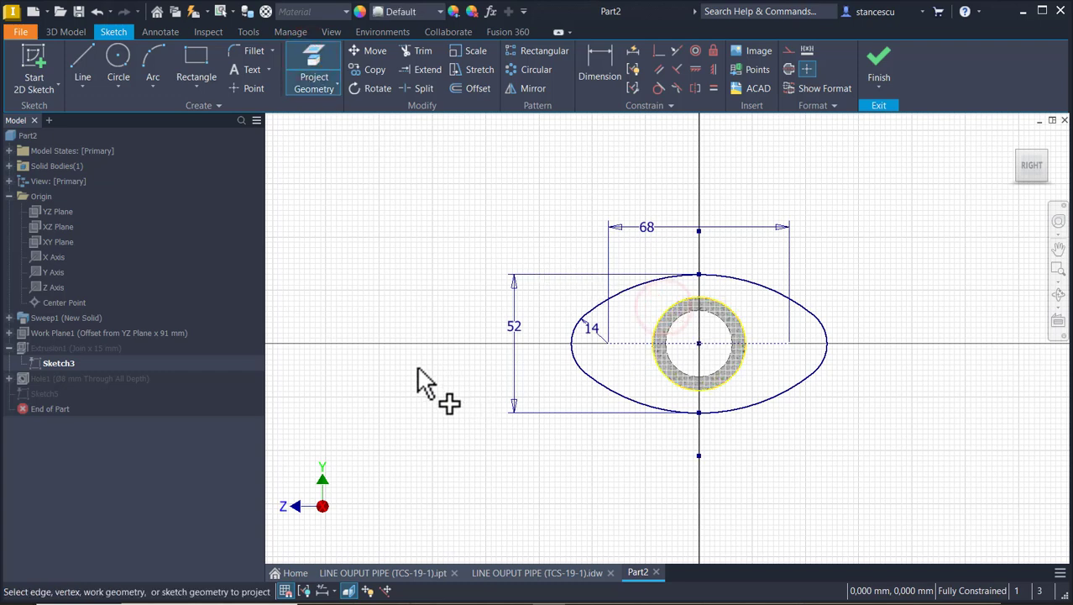
click(882, 61)
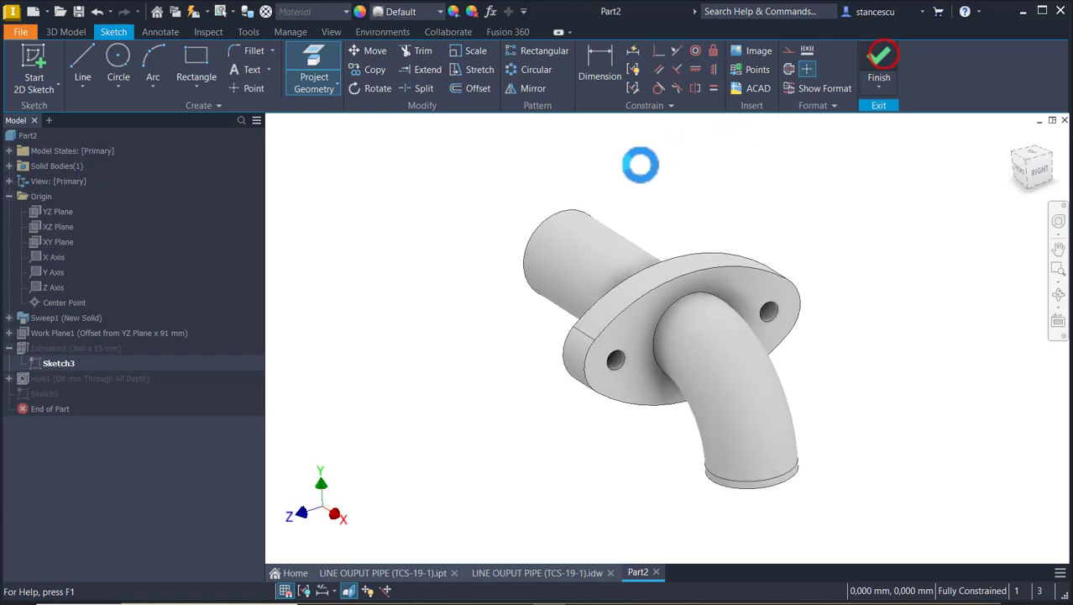
Redefine the flange extrusion to use only the region between the oval and the tube's outer circle, leaving the bore open.
double_click(20, 349)
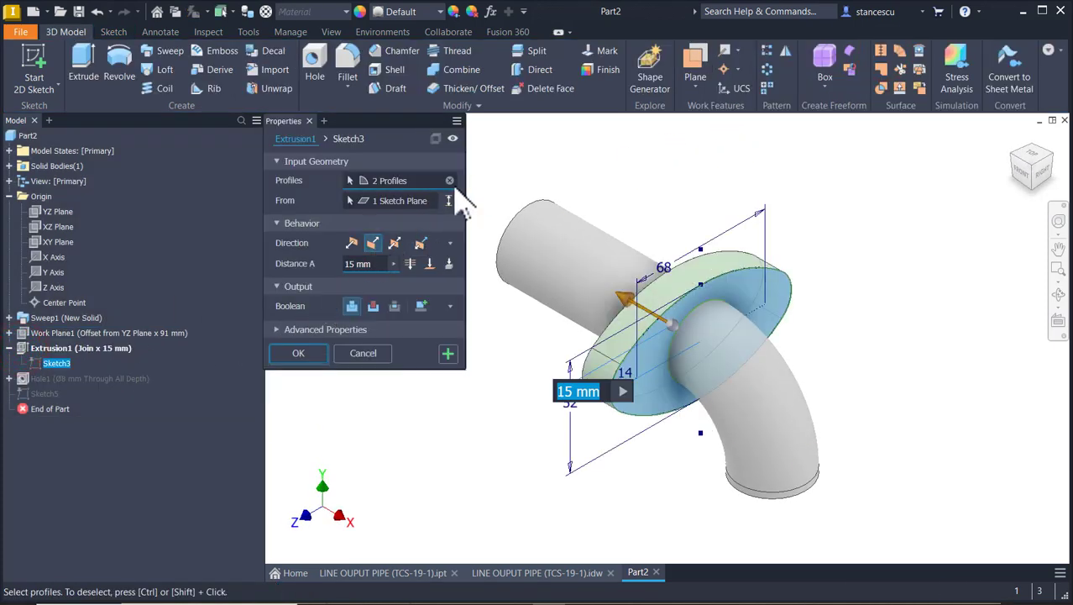
click(450, 181)
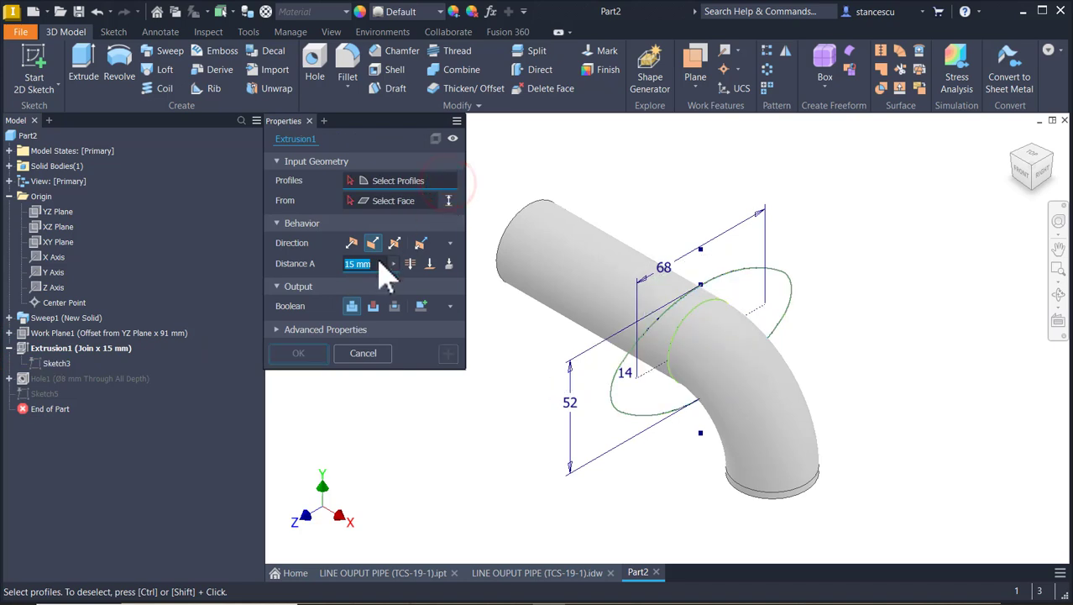
click(632, 409)
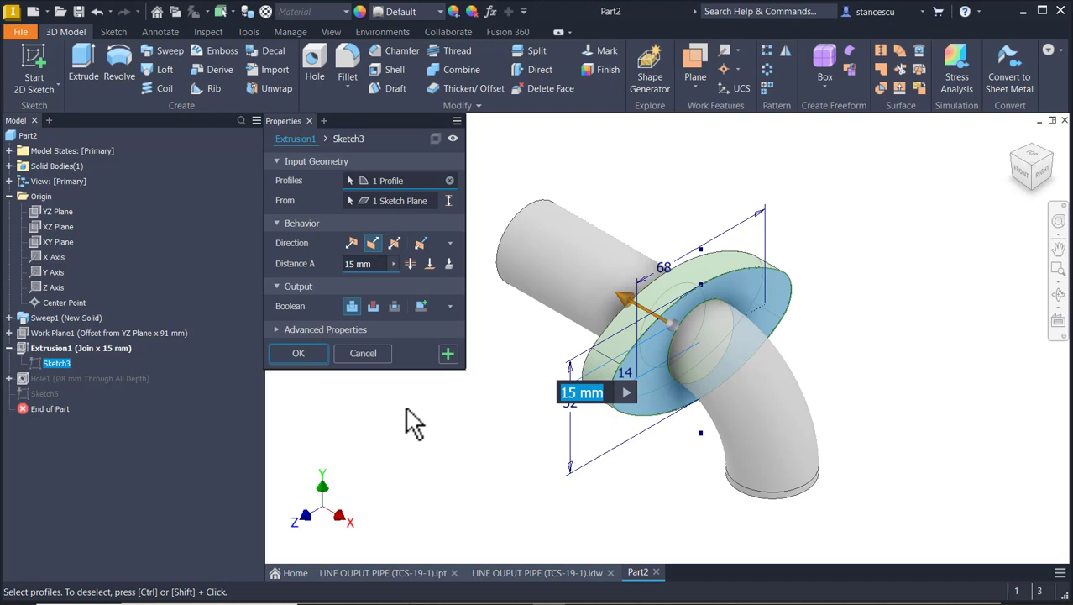
click(299, 353)
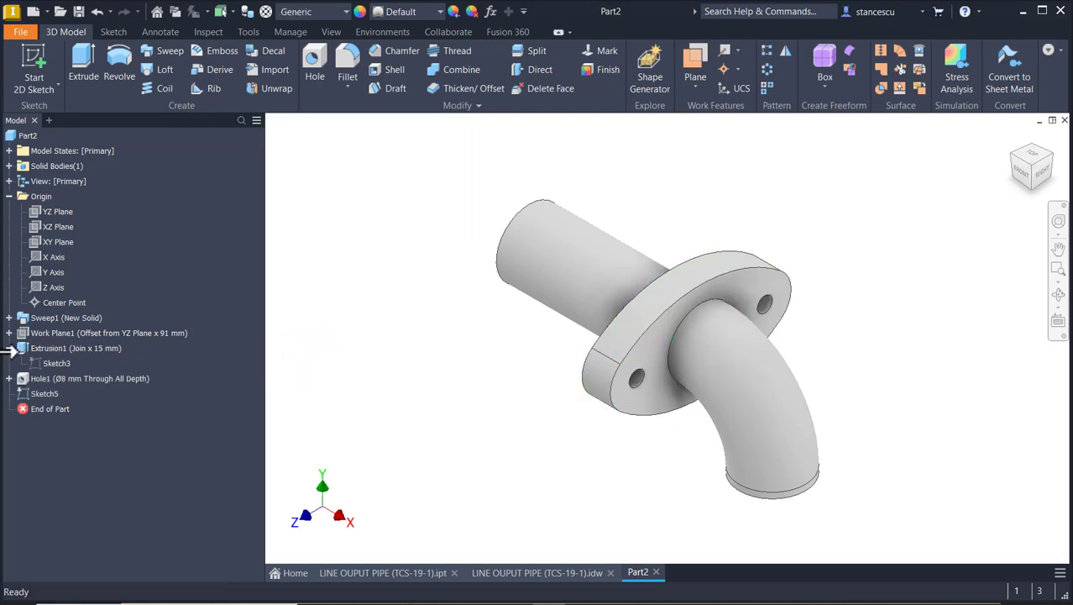
click(9, 347)
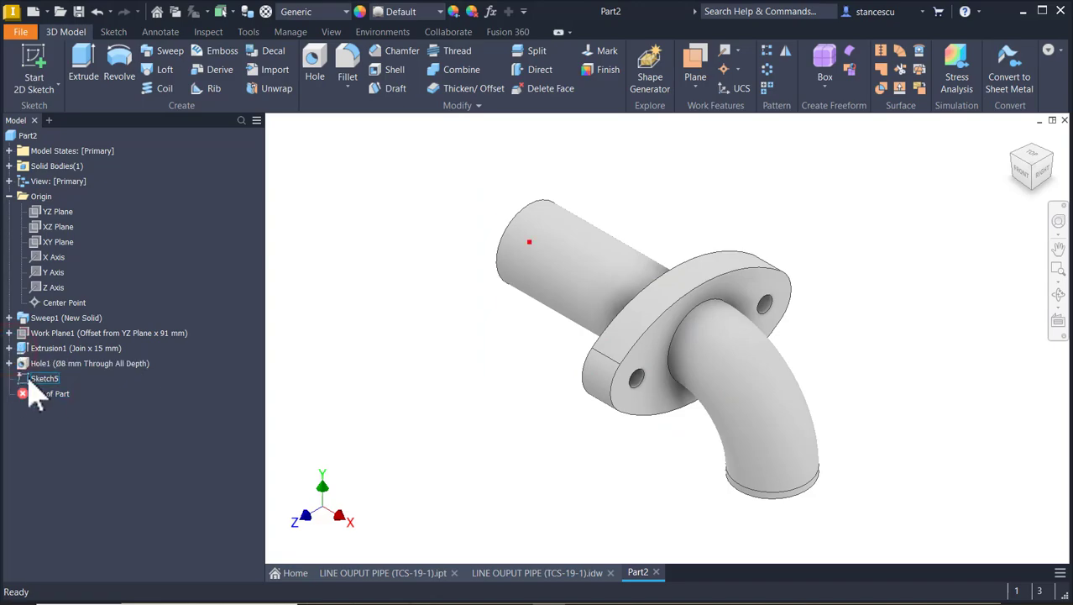
Reopen the empty sketch on the XY plane and slice the graphics to expose the pipe section at the elbow's end.
double_click(27, 379)
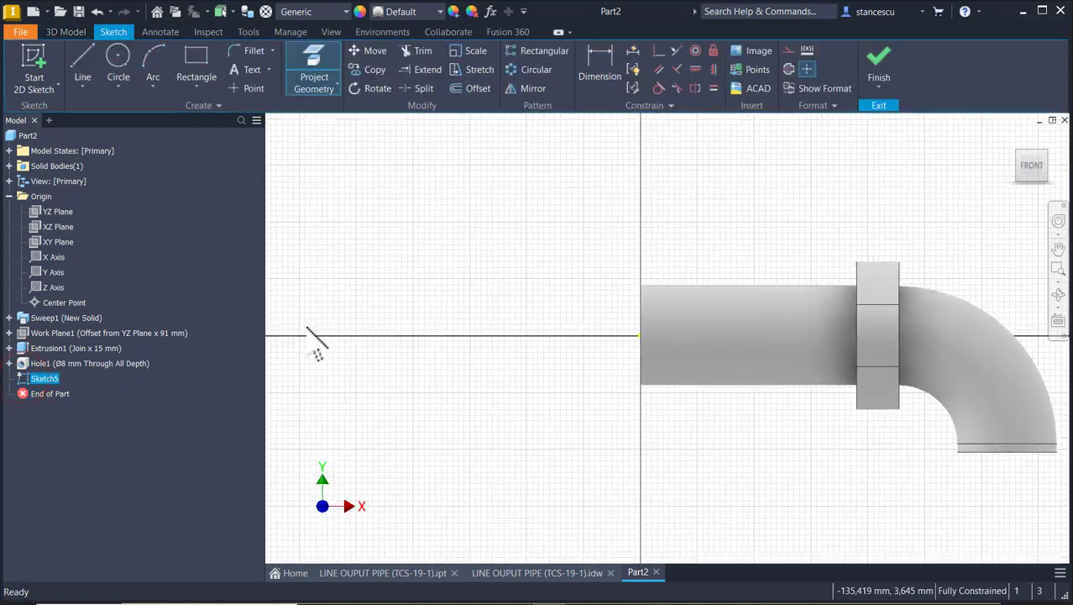
key(F7)
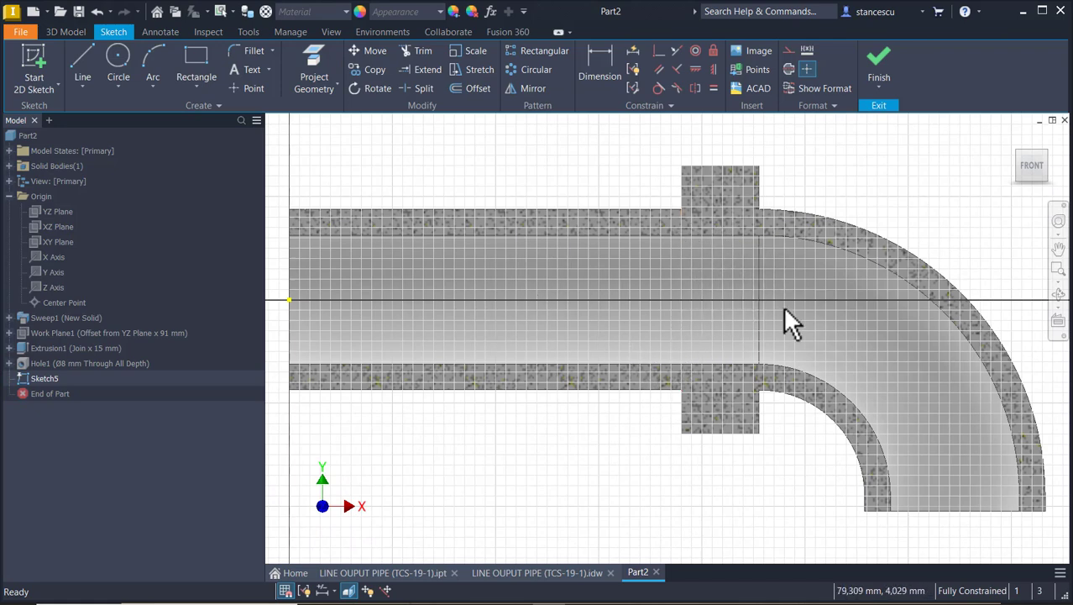
middle_drag(826, 333, 685, 278)
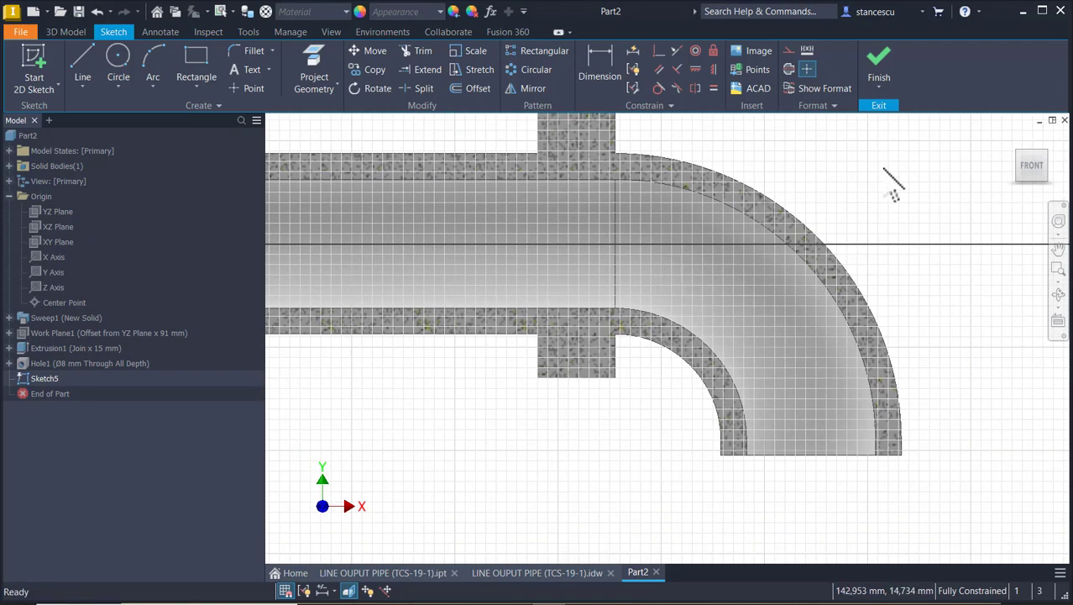
Project the bore's edge at the elbow's open end into the sketch.
middle_drag(914, 262, 787, 199)
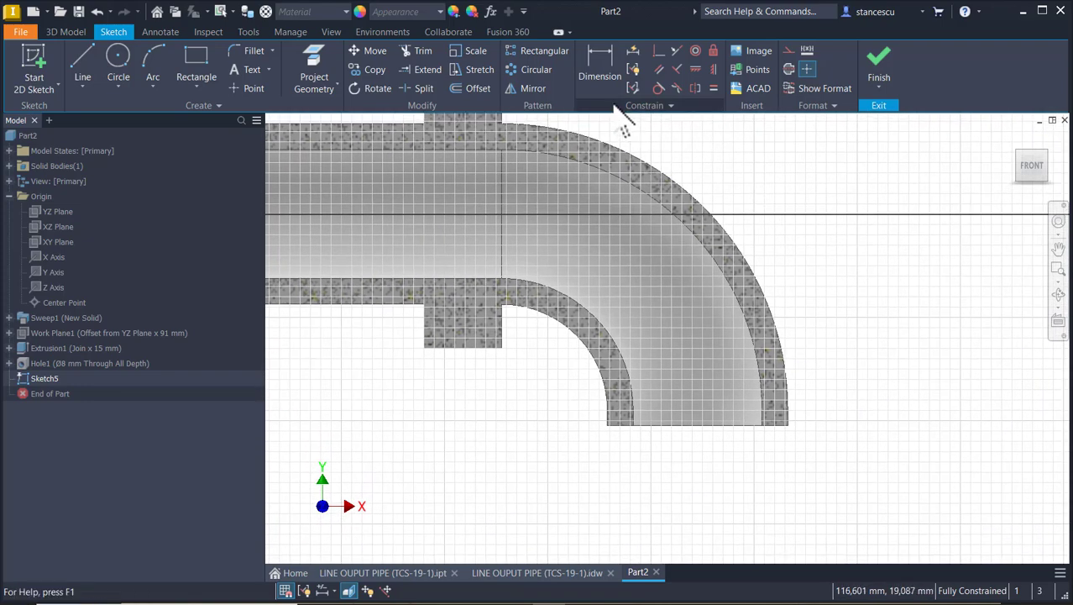
click(321, 84)
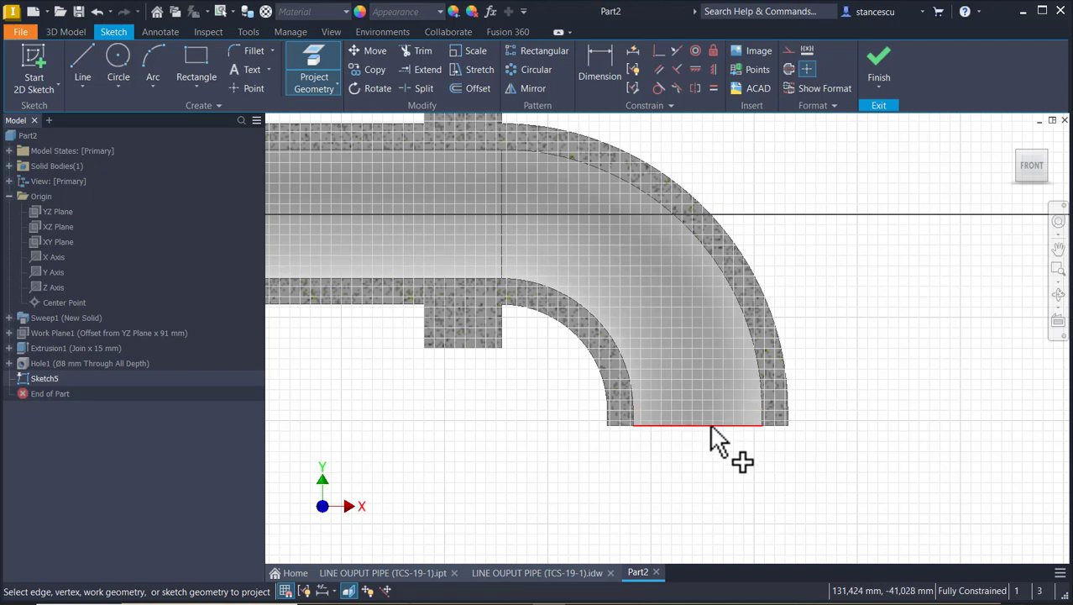
click(710, 426)
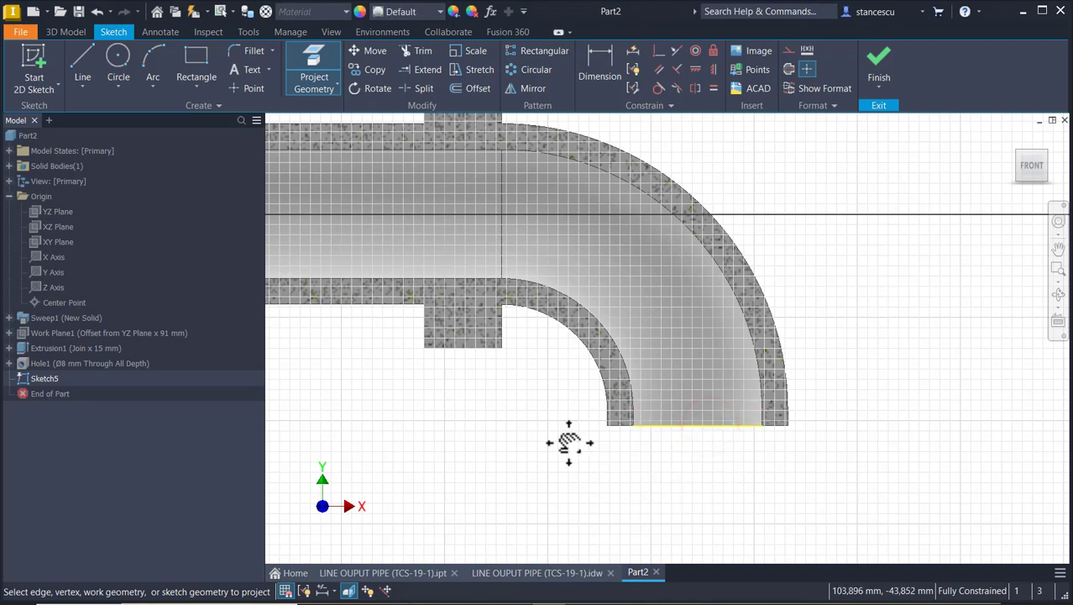
middle_drag(568, 448, 460, 367)
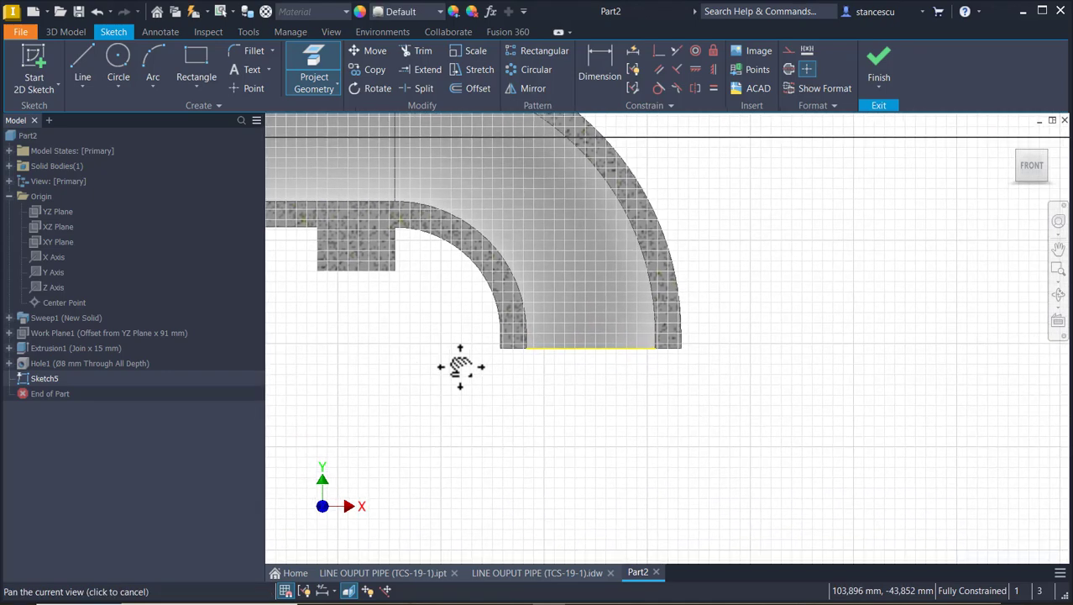
Sketch a horizontal line outward from the projected edge's outer endpoint, a tangent arc of about 9 mm radius, and a vertical line downward.
click(86, 63)
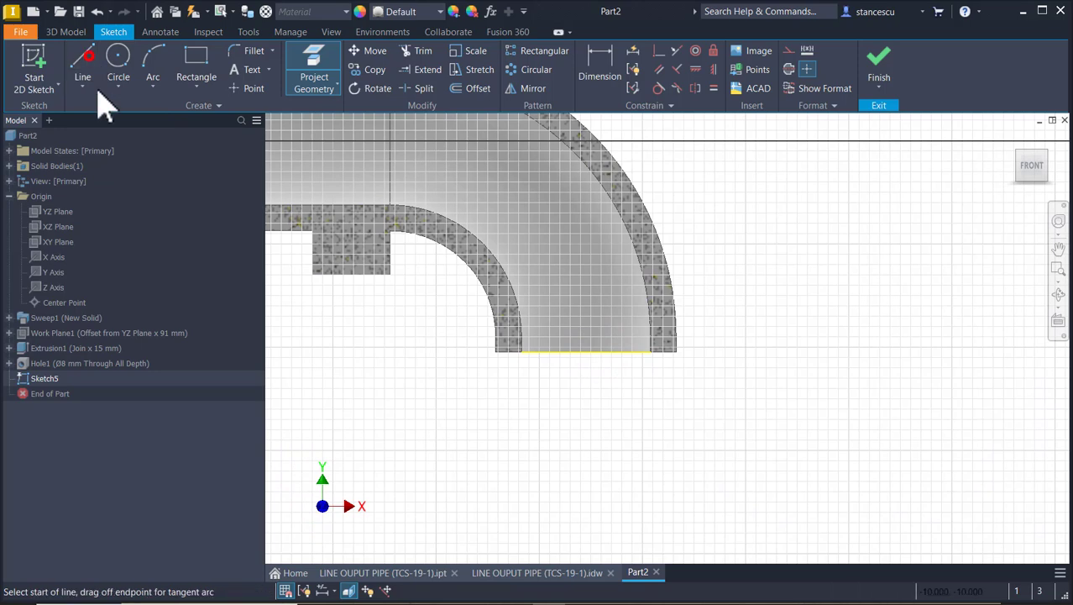
click(651, 351)
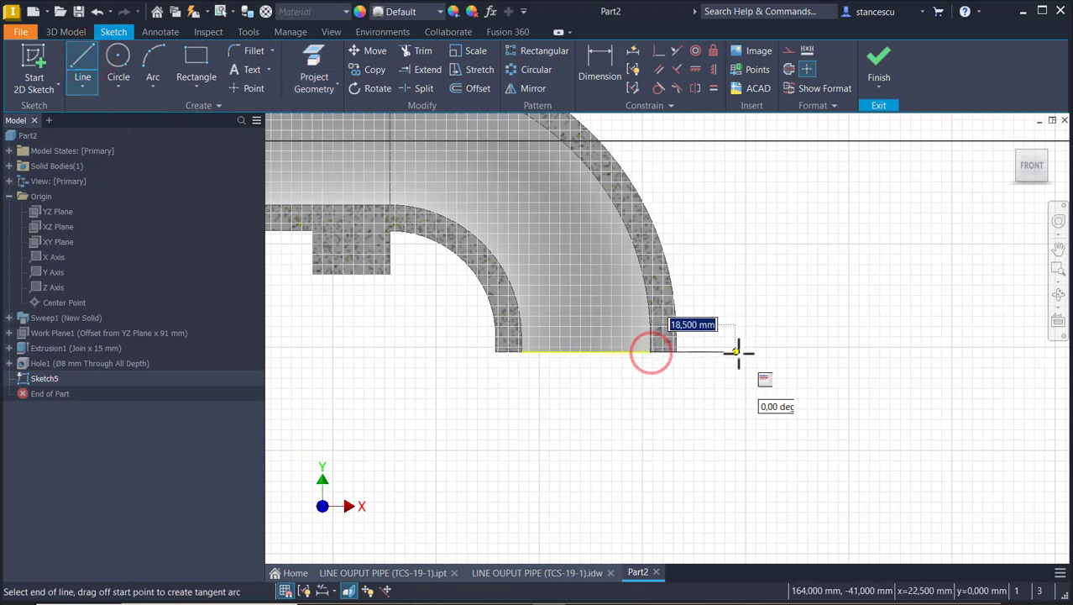
click(738, 353)
drag(737, 353, 783, 403)
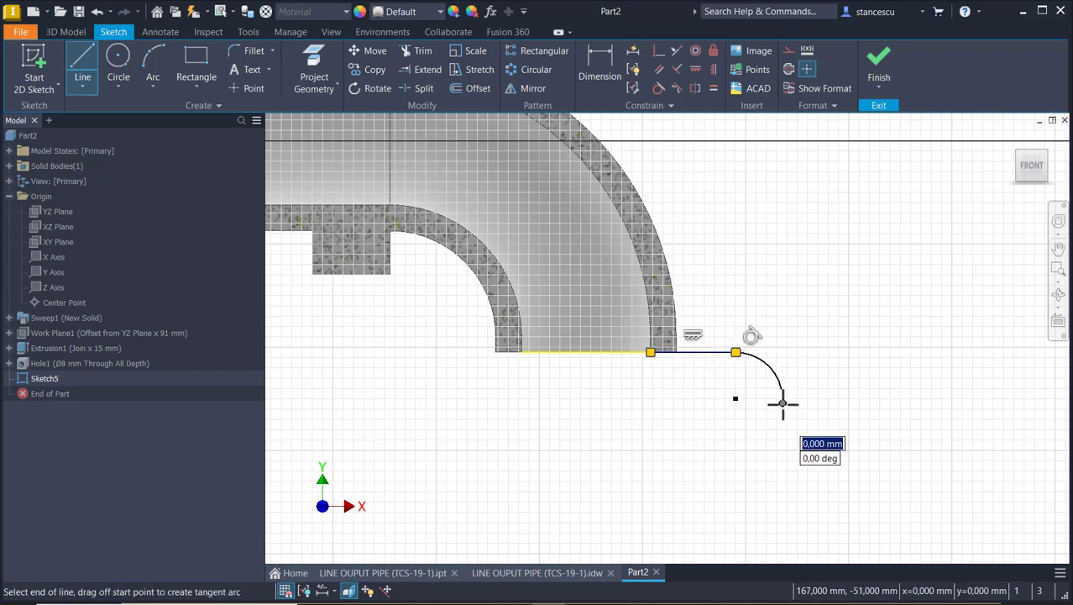
middle_drag(783, 403, 818, 296)
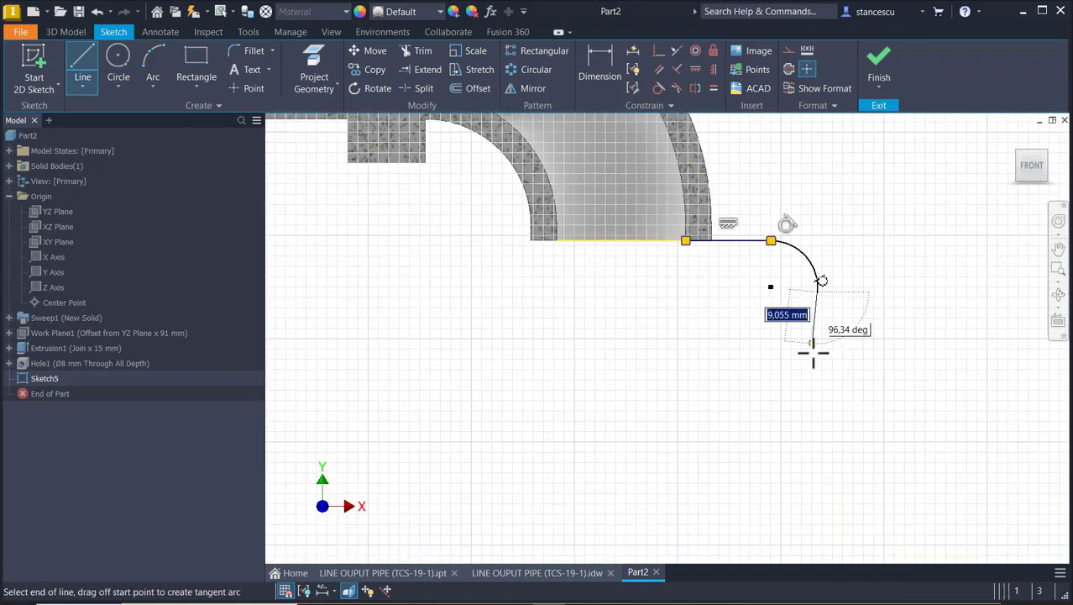
click(817, 467)
Continue the outline with a rounded lower tip, an inverted-V notch with a rounded apex, a second rounded tip, and a vertical line up to the projected edge.
drag(817, 467, 771, 472)
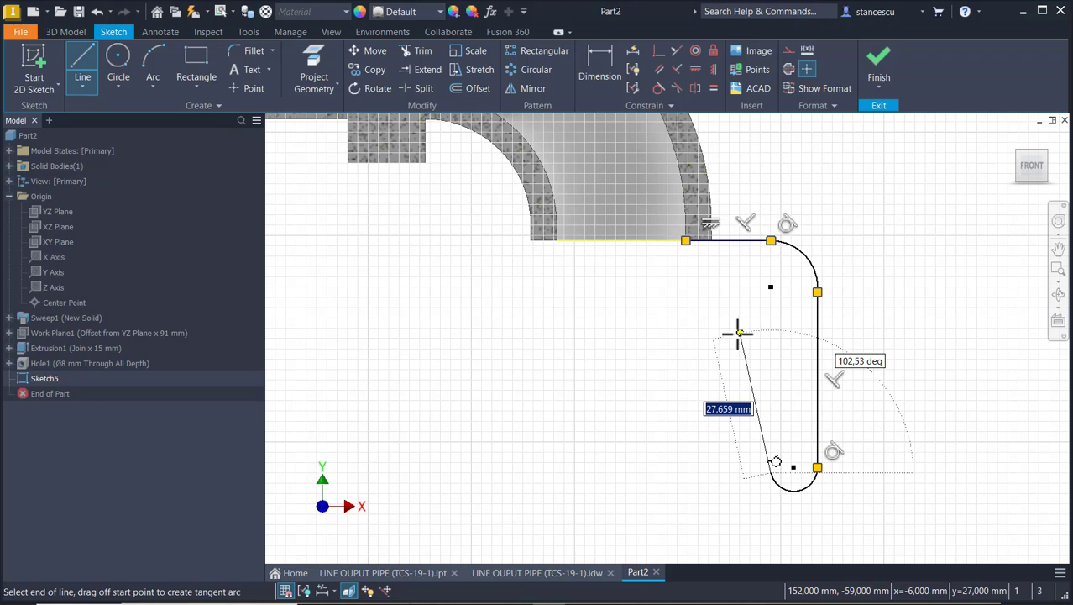
drag(738, 334, 713, 331)
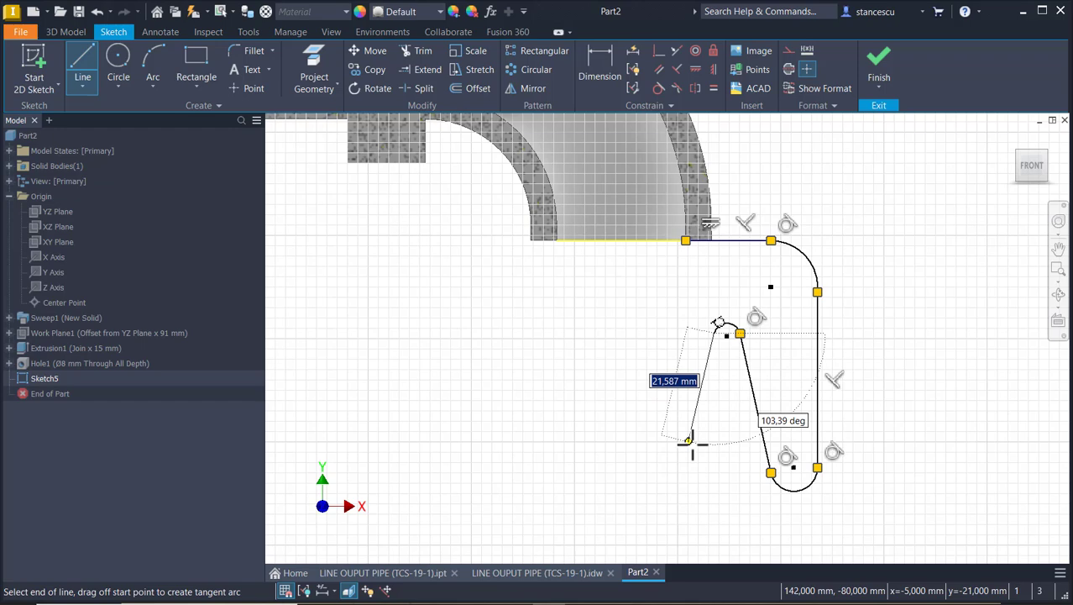
drag(690, 440, 648, 462)
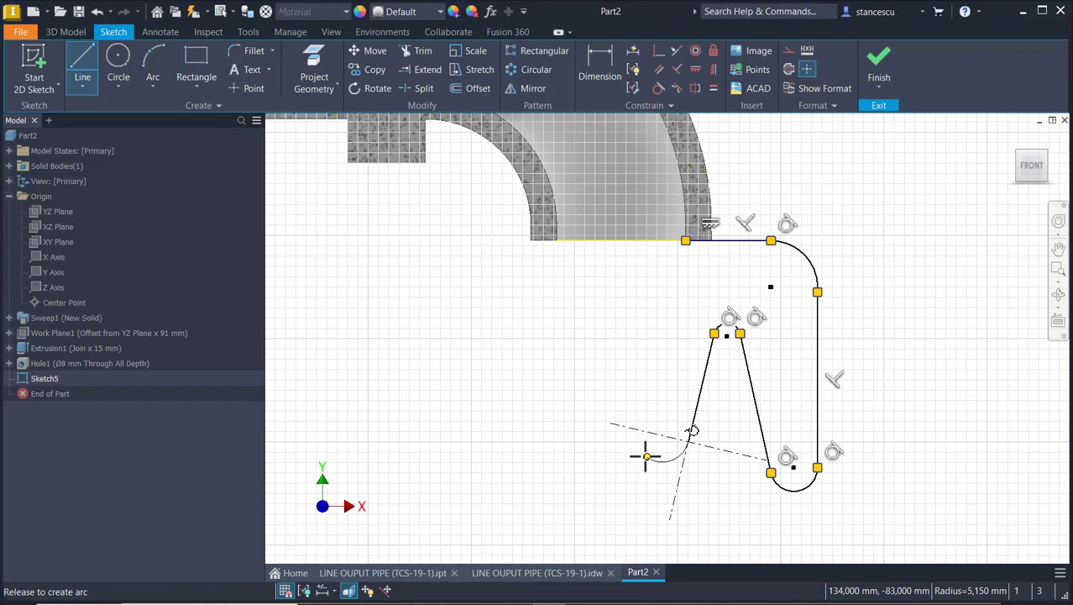
mouse_move(641, 439)
mouse_down()
mouse_move(627, 364)
mouse_move(643, 431)
mouse_up()
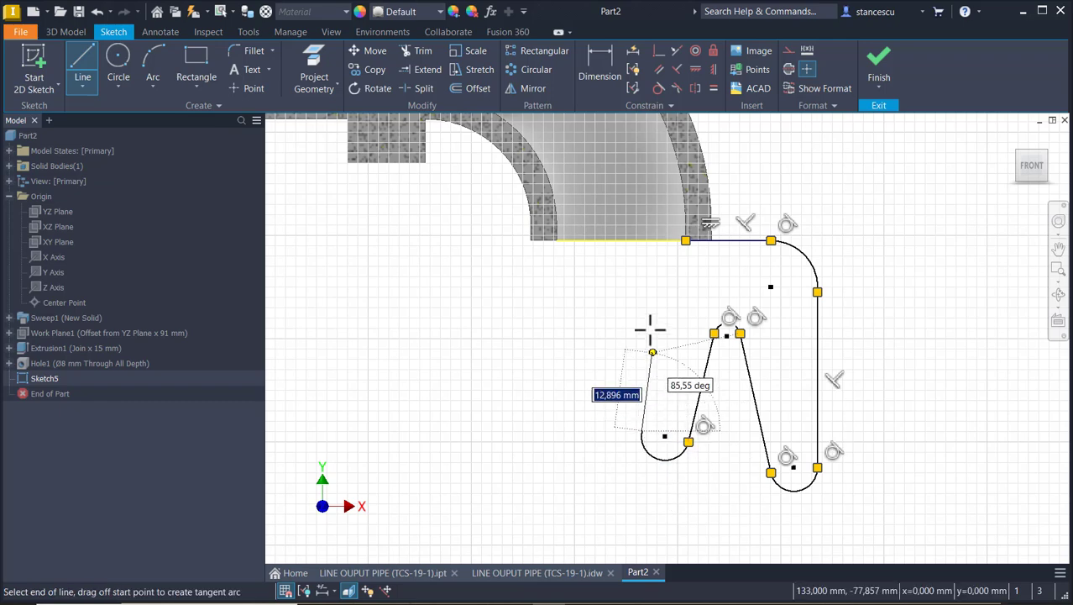
click(642, 241)
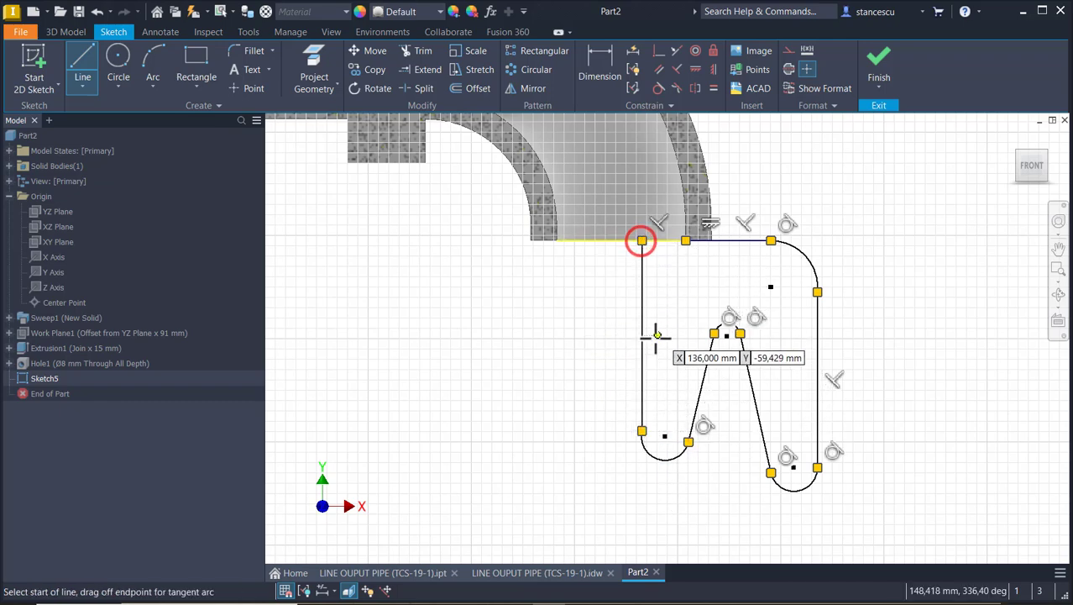
key(Escape)
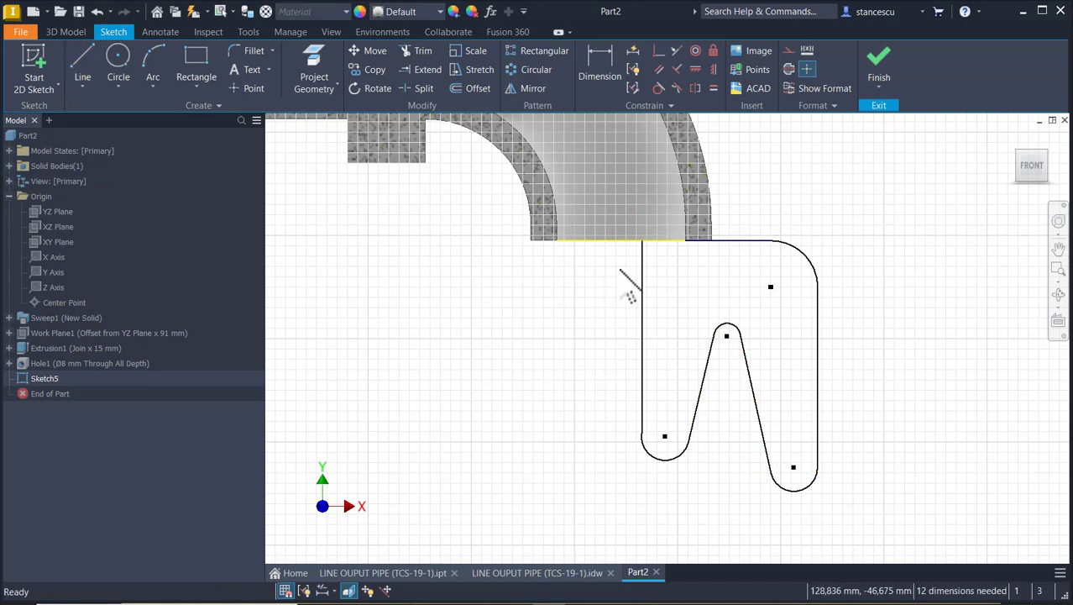
Check the profile's constraints and make the inner vertical line tangent to the rounded tip below it.
mouse_move(619, 267)
mouse_down()
mouse_move(868, 498)
mouse_move(868, 525)
mouse_up()
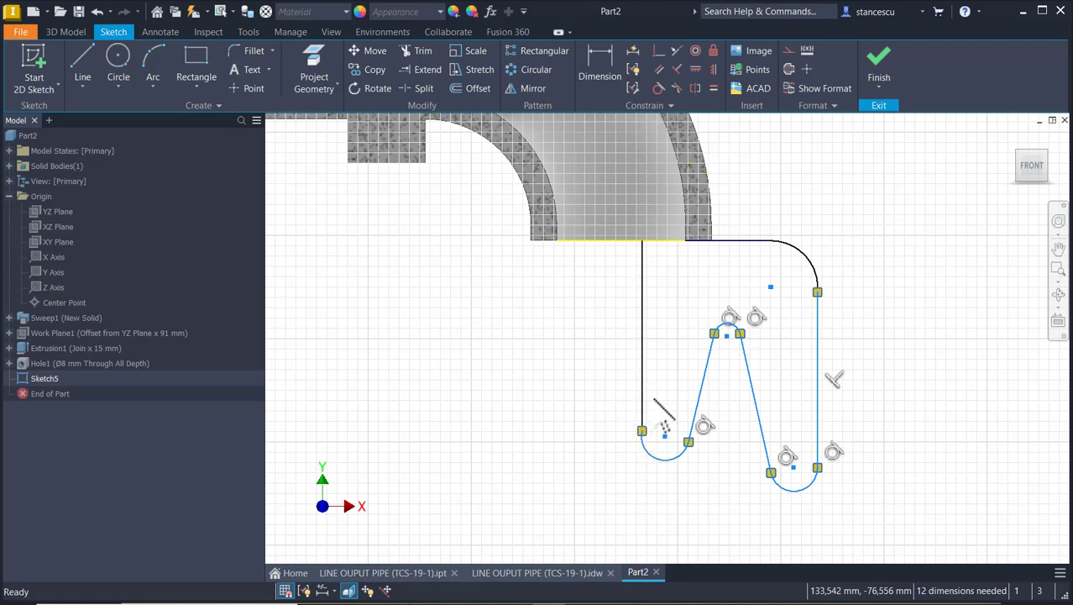
click(660, 89)
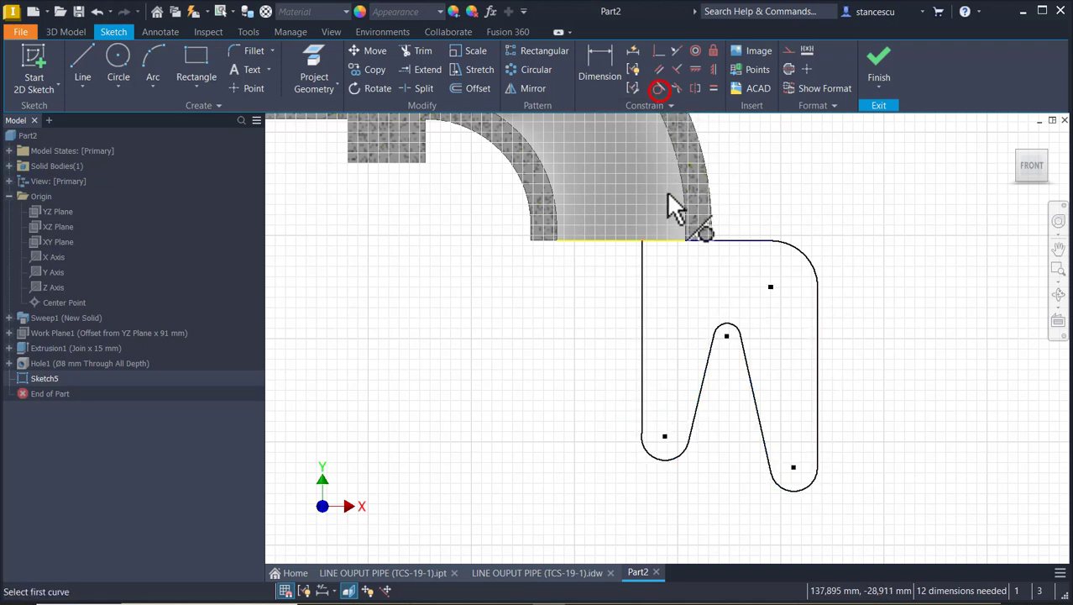
click(645, 452)
click(641, 426)
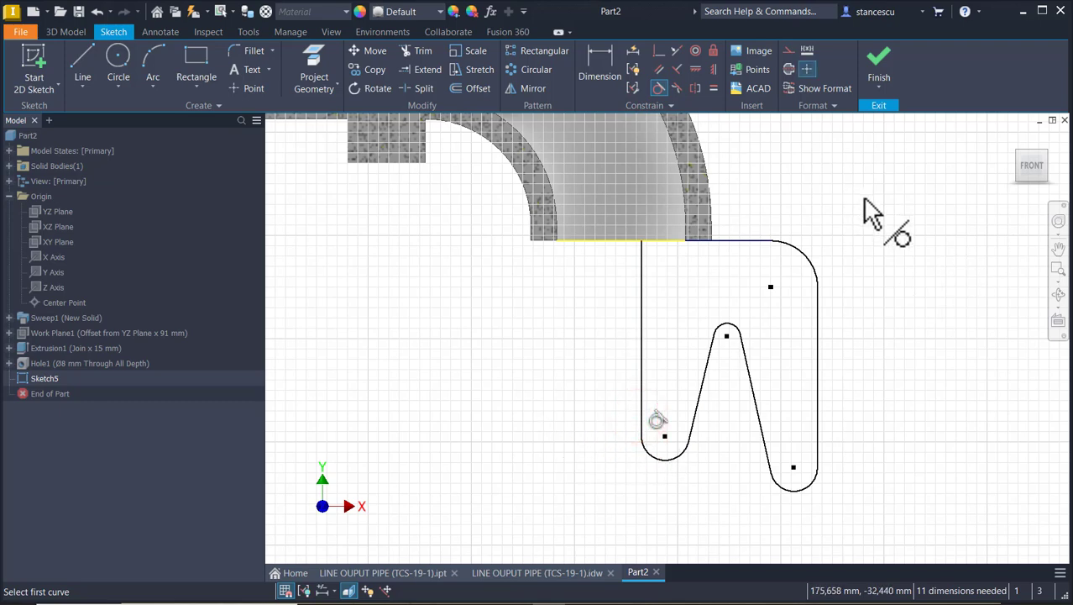
key(Escape)
Check the outer corner's constraints and make the outer vertical line tangent to the upper corner arc.
drag(880, 195, 752, 309)
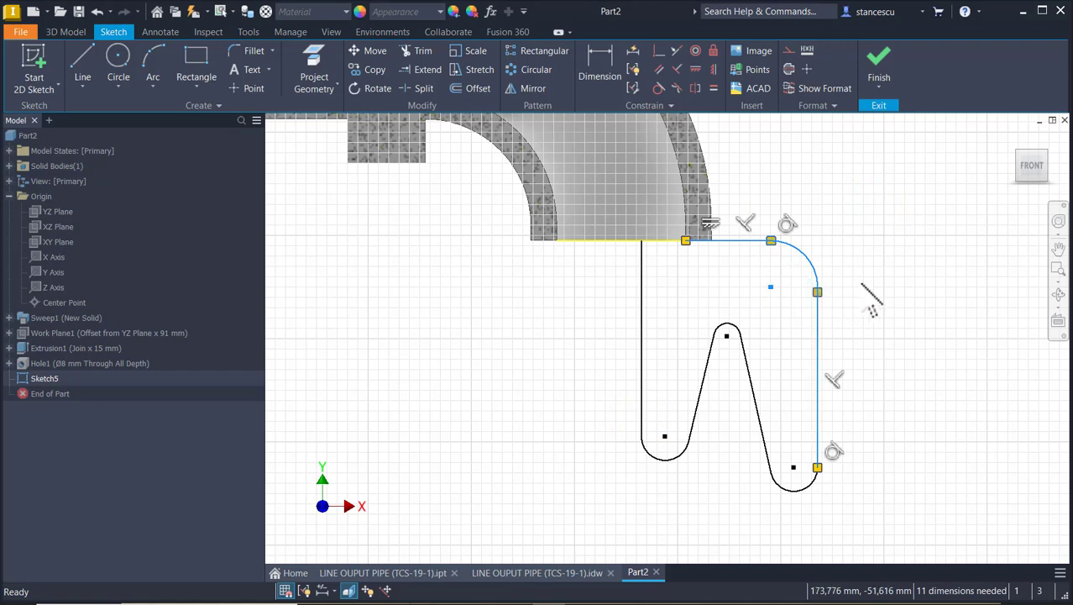
click(892, 248)
click(658, 89)
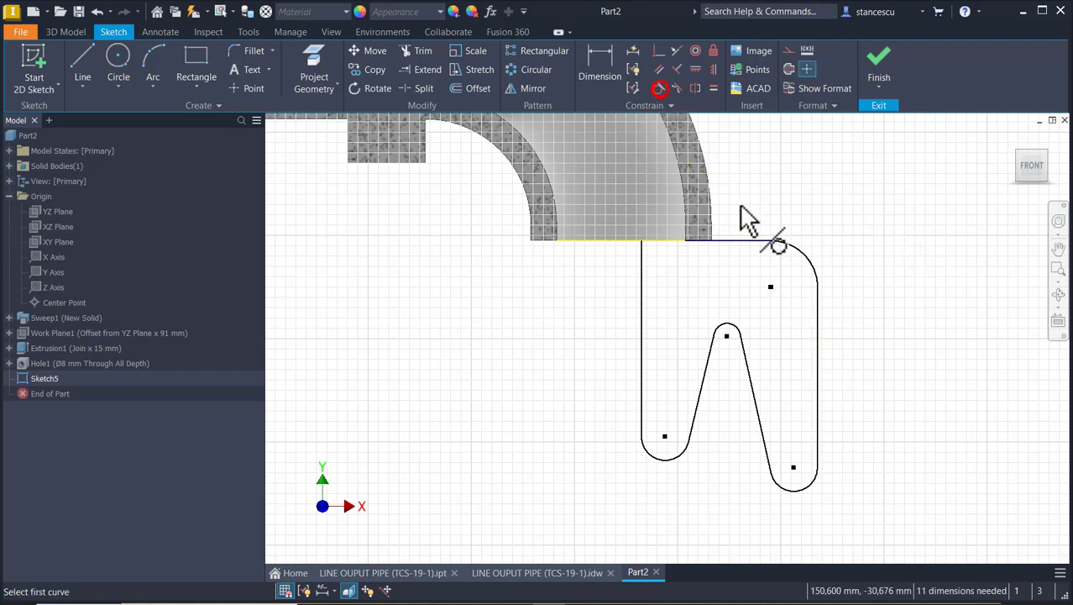
click(817, 308)
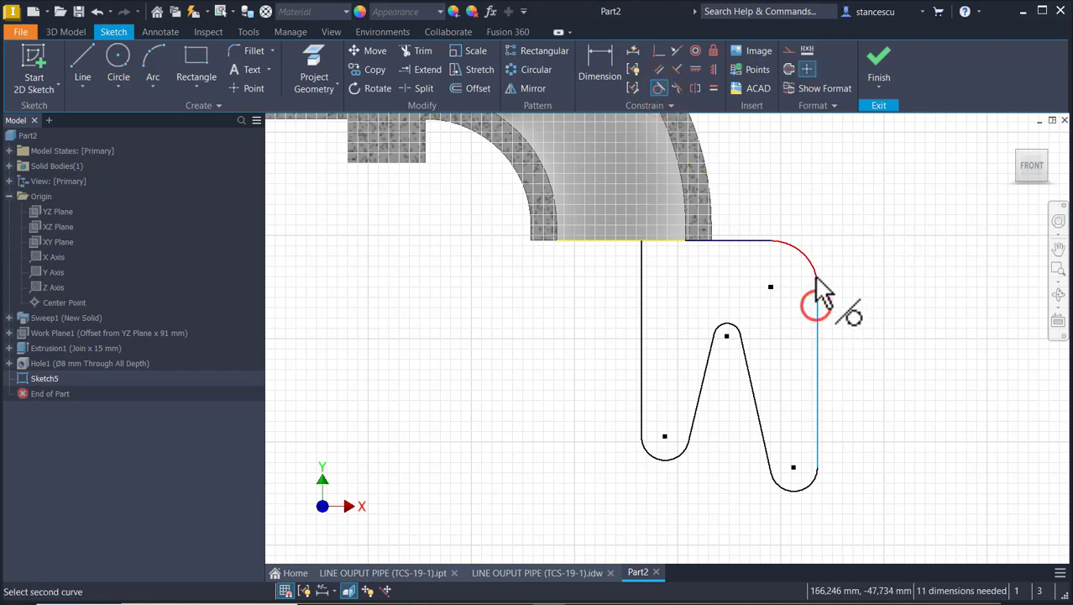
click(820, 291)
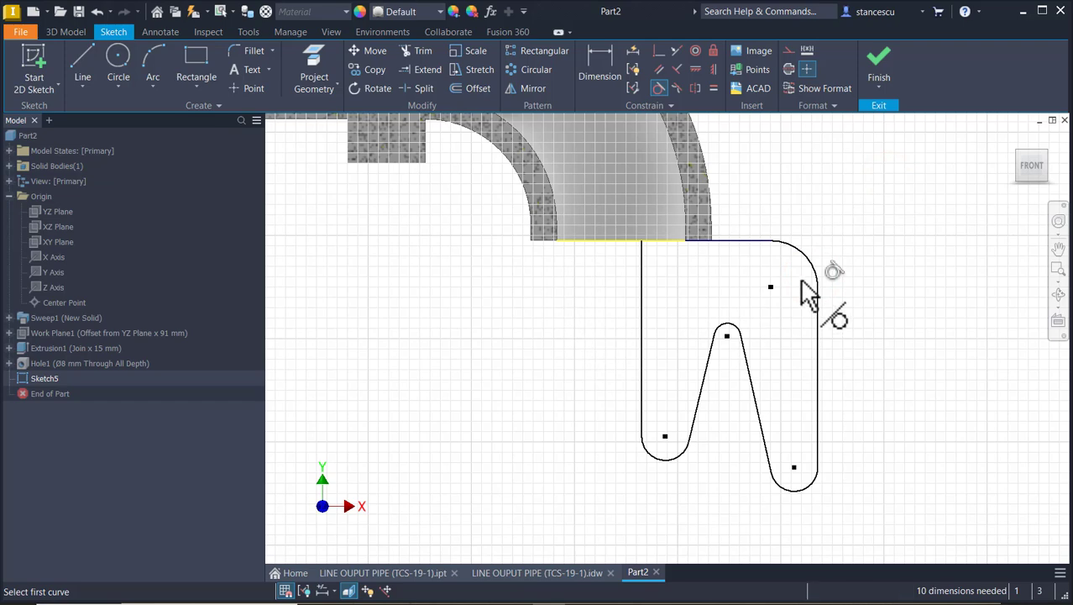
key(Escape)
Shift the notch's apex toward the outer wall and dimension both lower tip arcs to a 3 mm radius.
drag(727, 336, 745, 333)
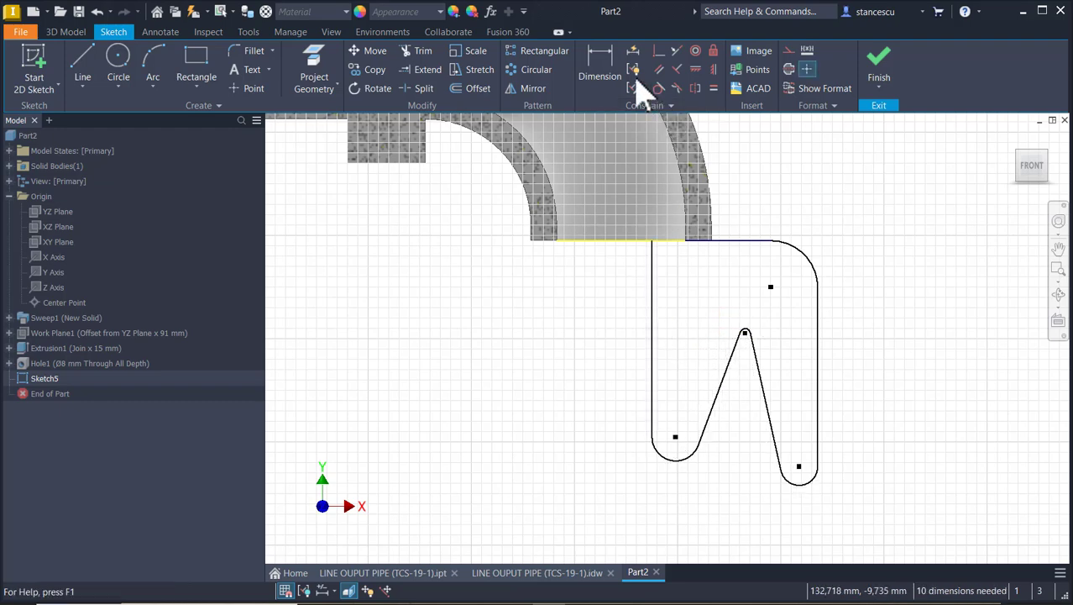
click(603, 59)
click(813, 479)
click(835, 487)
text(3)
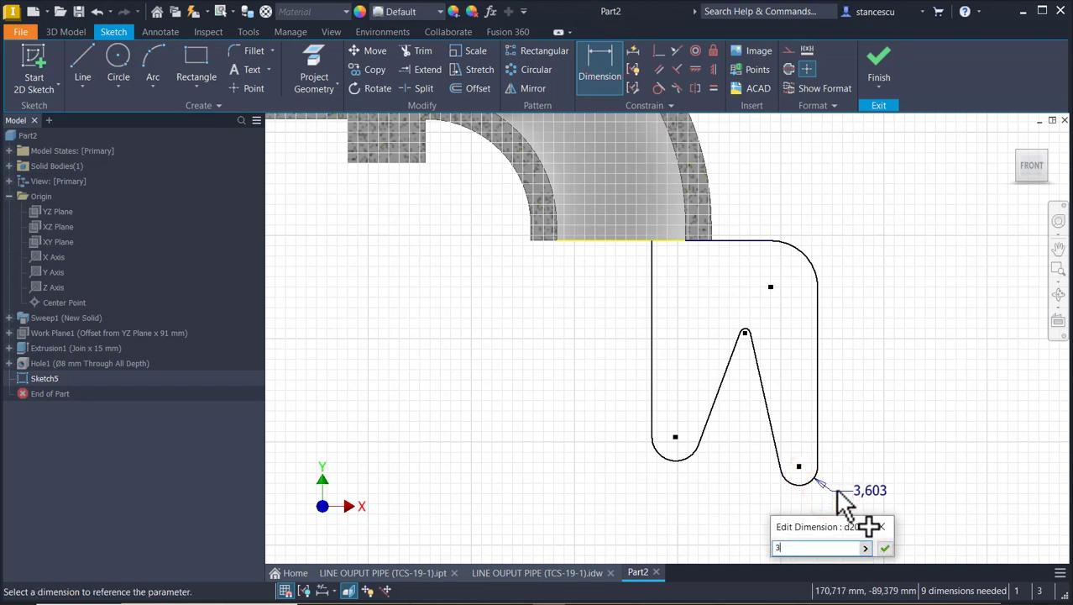
key(Return)
click(701, 456)
click(708, 476)
text(3)
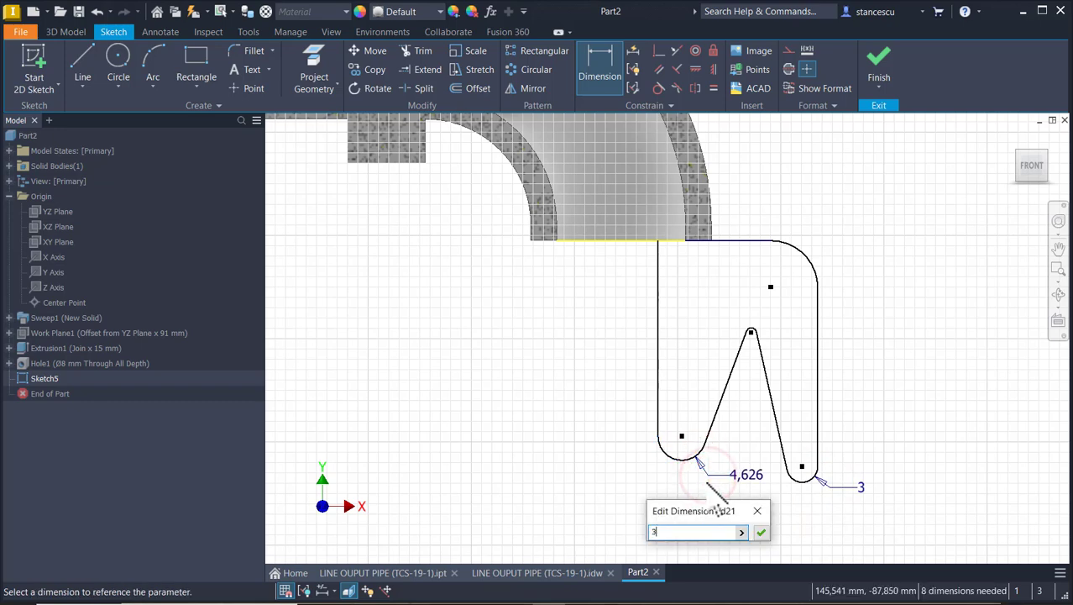
key(Return)
Dimension the arc at the notch's apex to a 1 mm radius.
scroll(752, 341, up, 2)
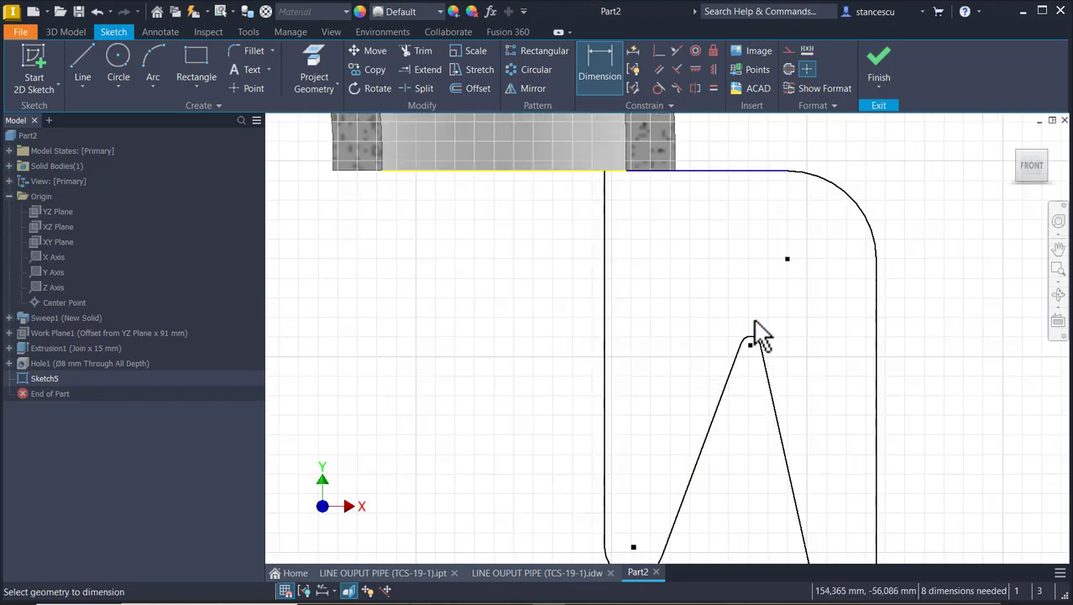
click(761, 351)
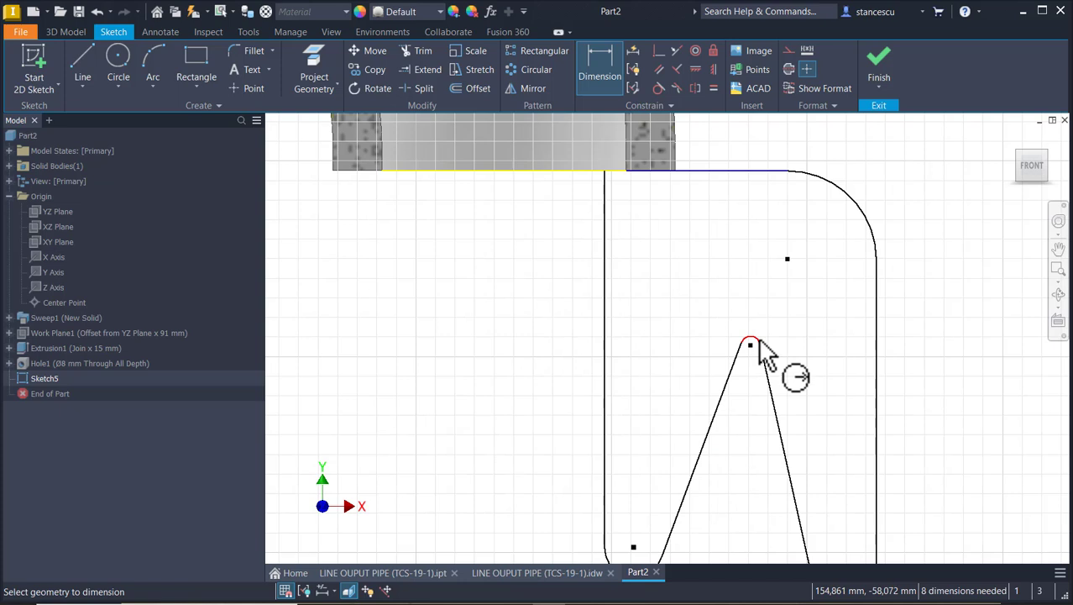
click(789, 328)
text(1)
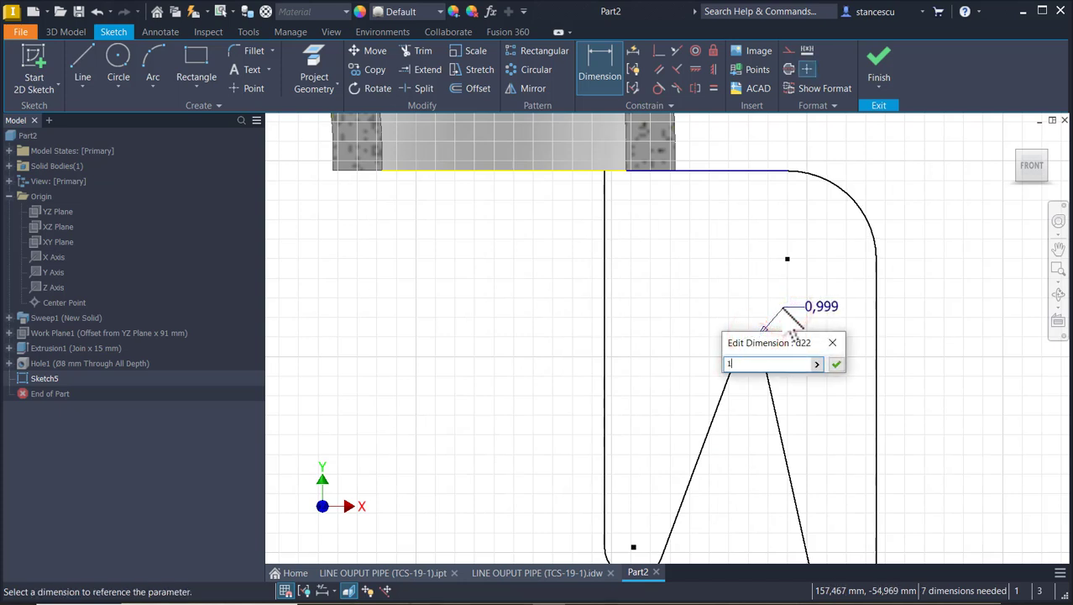
key(Return)
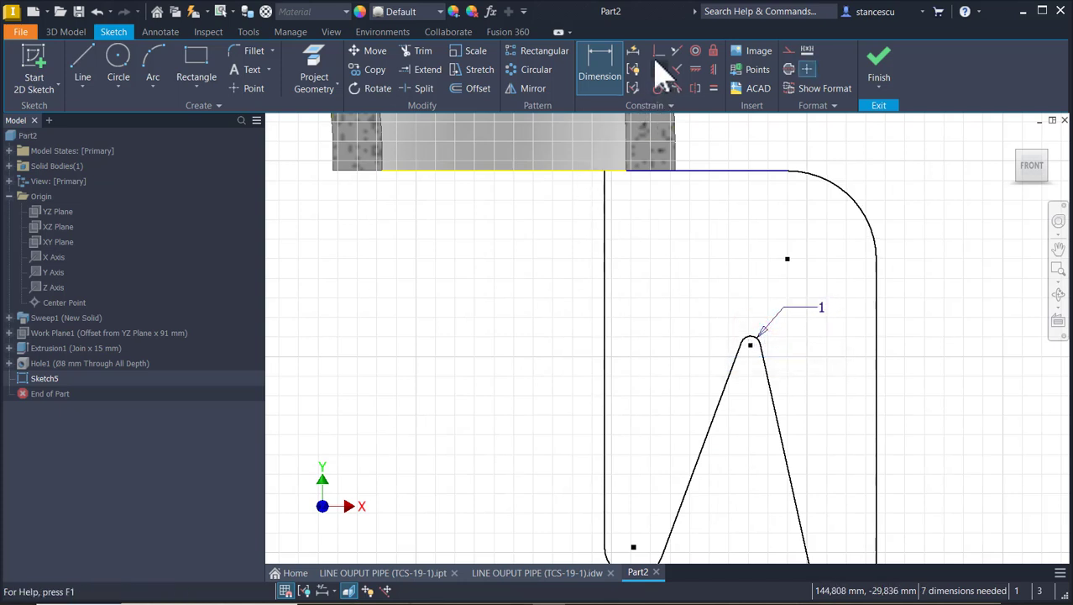
Make the inner vertical line's upper endpoint coincident with the outer endpoint of the projected bore edge.
click(656, 55)
click(605, 170)
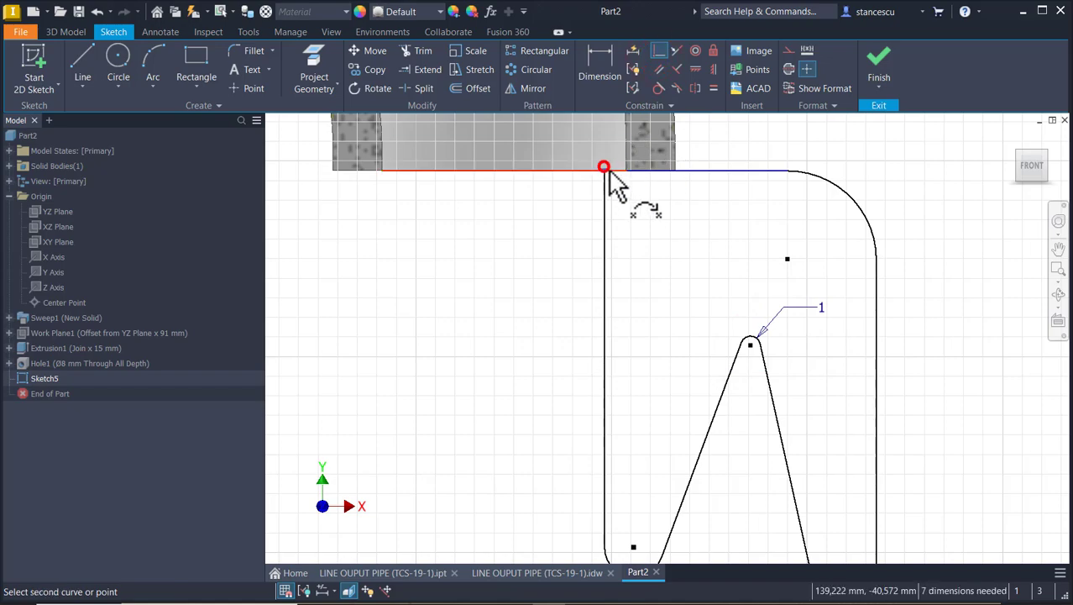
click(627, 171)
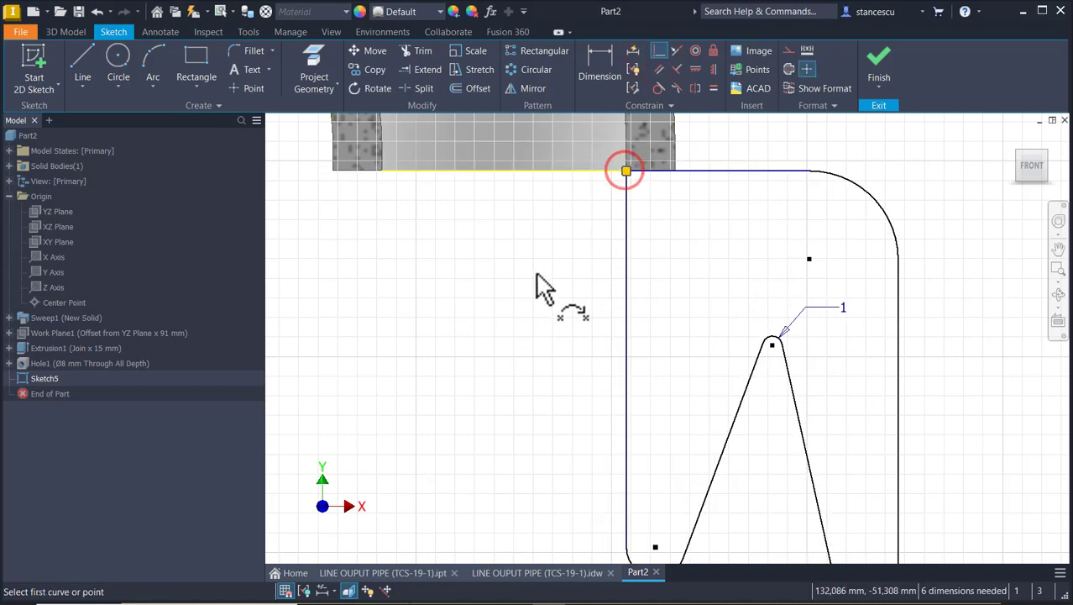
scroll(544, 288, up, 2)
scroll(666, 408, up, 3)
middle_drag(666, 407, 489, 354)
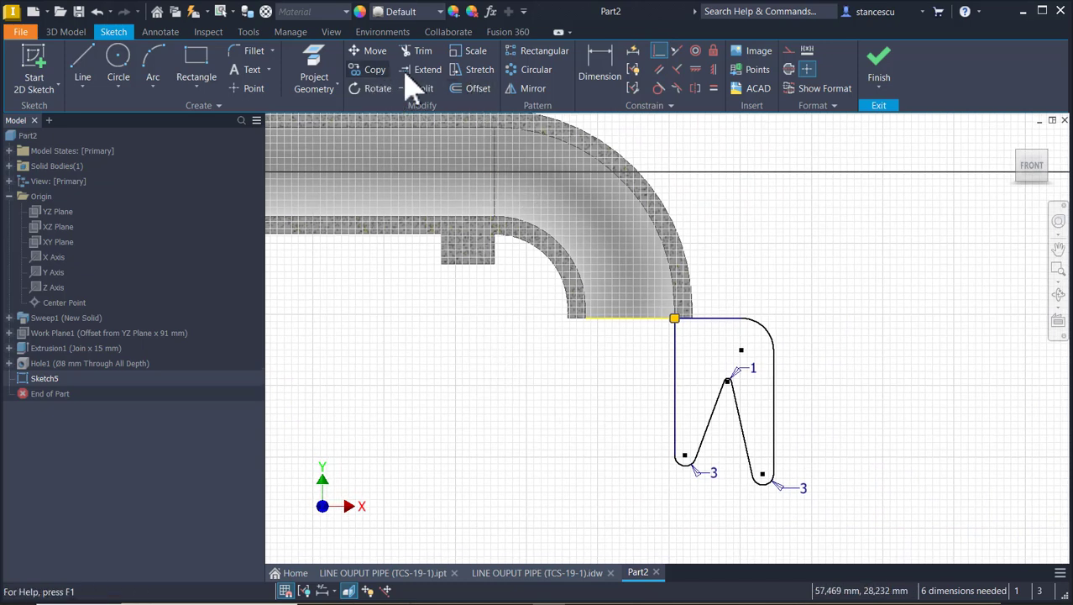
Dimension the upper outer corner arc to an 8 mm radius.
click(599, 67)
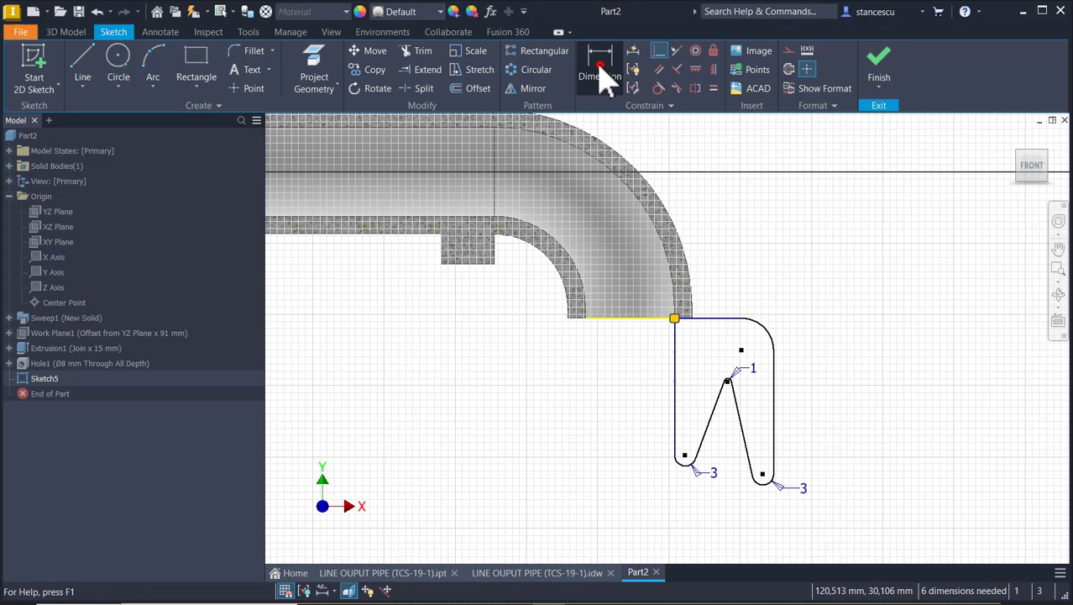
click(775, 336)
click(804, 308)
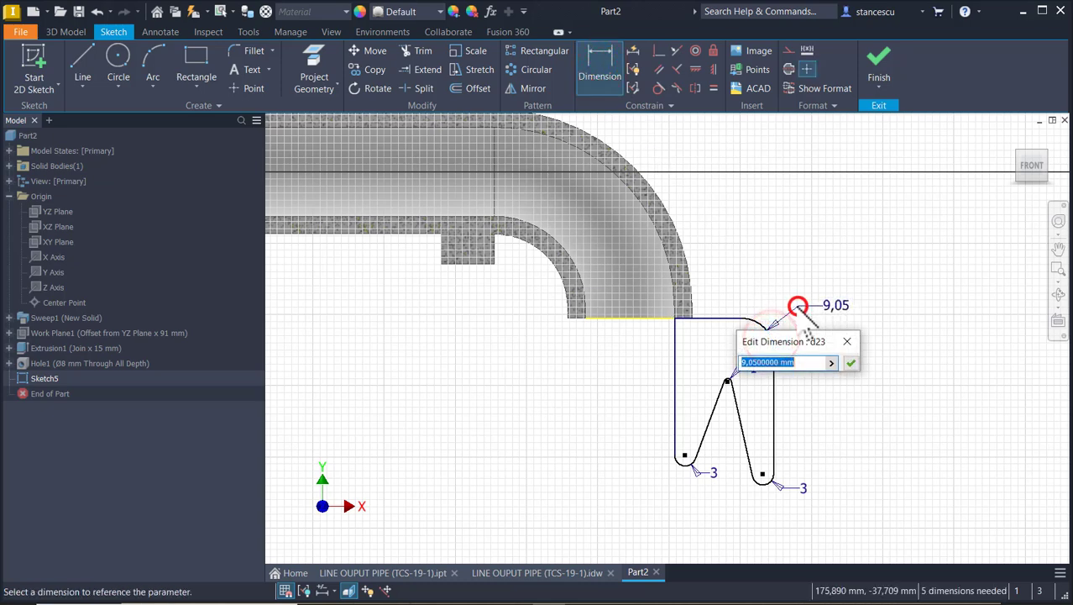
text(8)
key(Return)
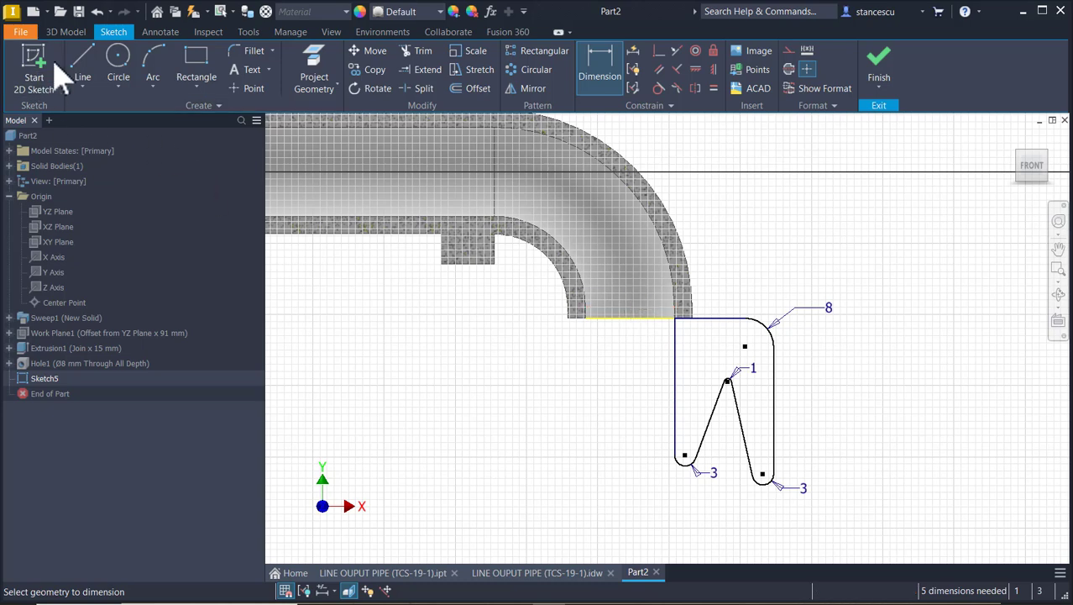
Draw a vertical line about 16 mm long down from the midpoint of the projected bore edge and make it a centerline.
click(83, 63)
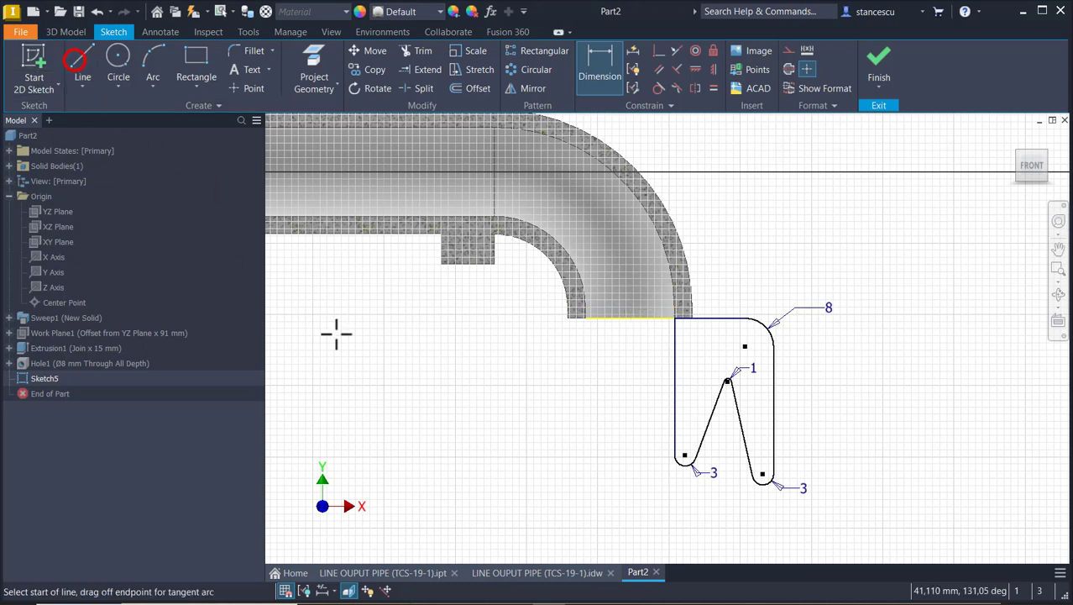
click(630, 318)
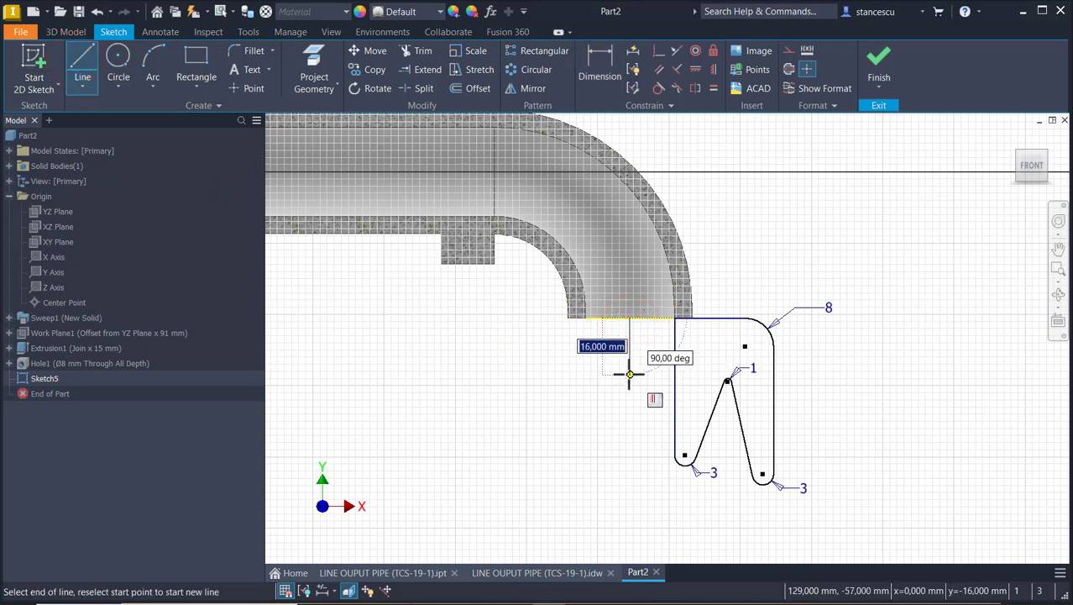
click(630, 373)
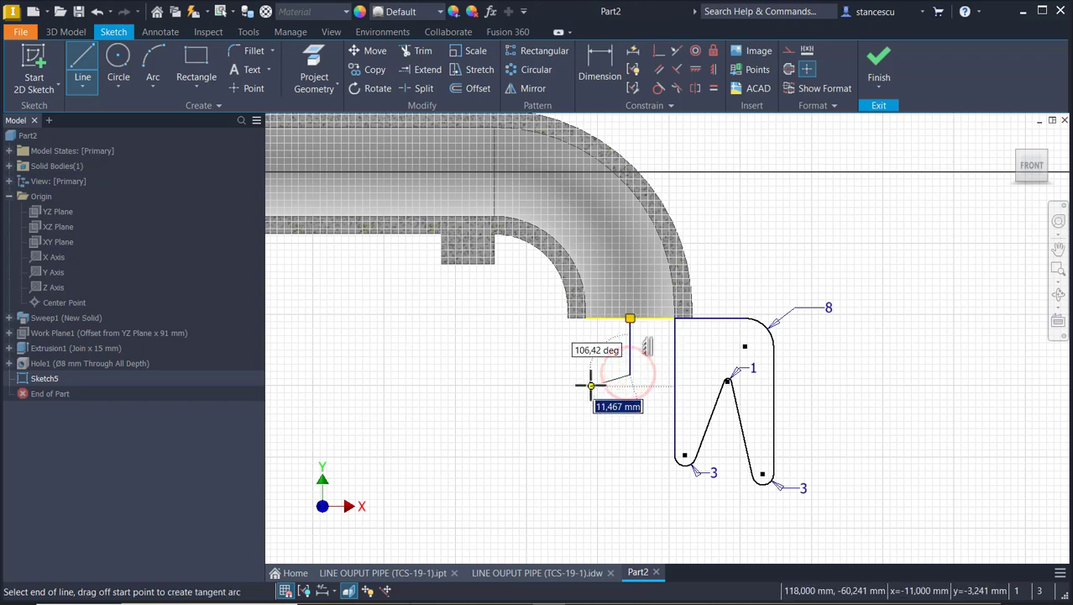
key(Escape)
drag(661, 343, 601, 376)
click(787, 70)
Dimension the profile's outer vertical wall to a 62 mm diameter about the centerline.
click(607, 67)
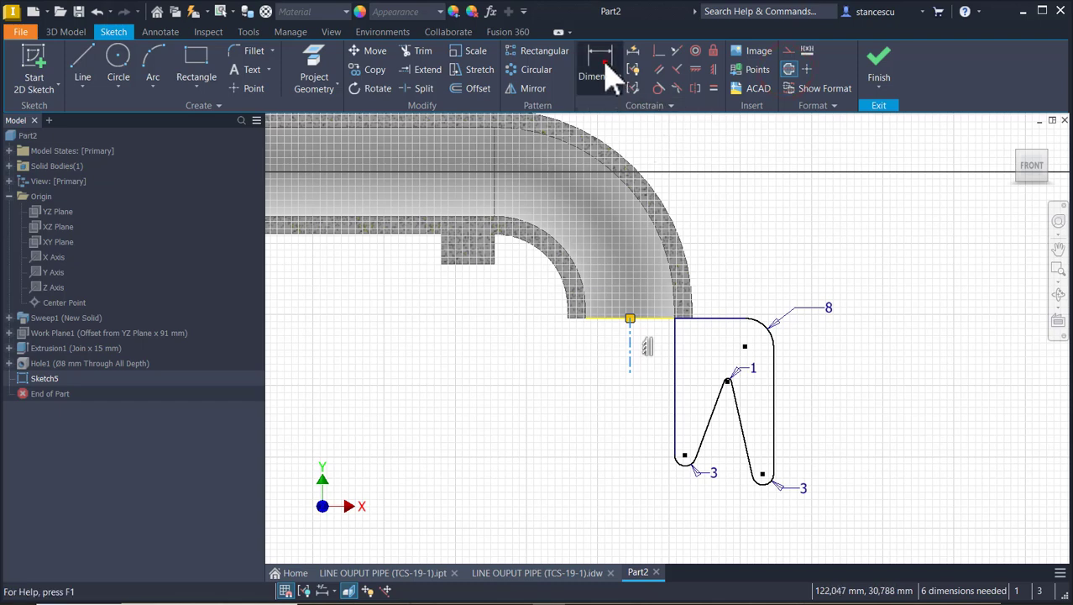
click(772, 378)
click(630, 360)
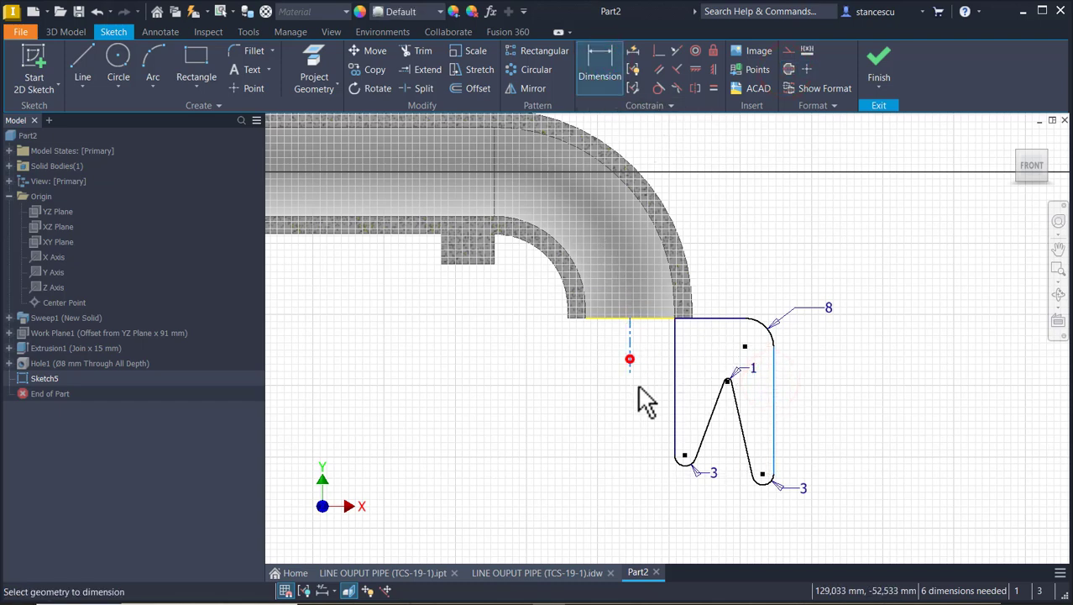
click(642, 534)
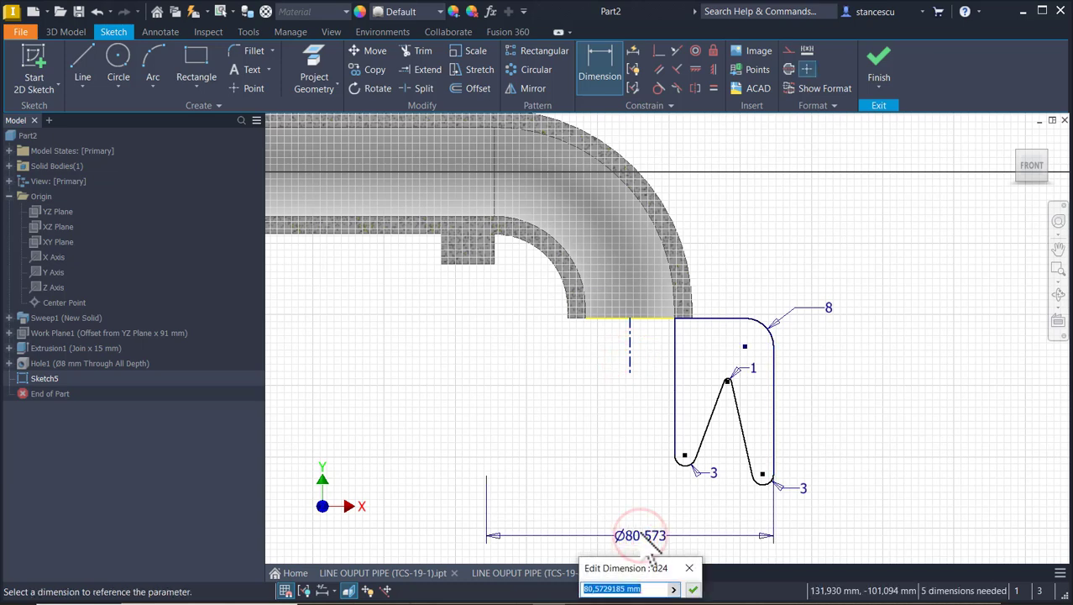
text(62)
key(Return)
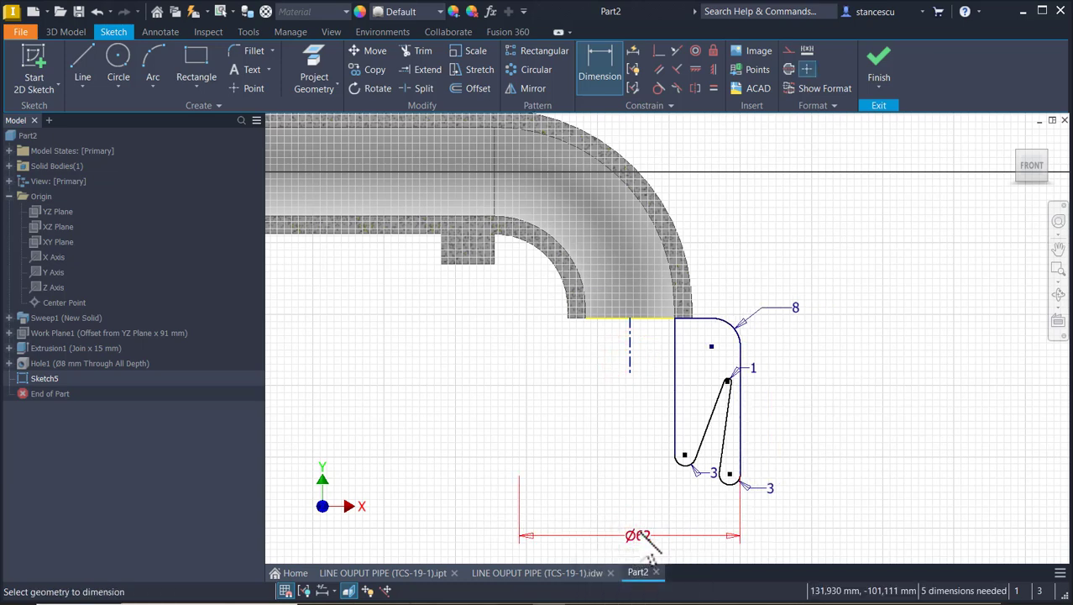
Dimension the center of the notch's apex arc to a 42 mm diameter about the centerline.
click(728, 383)
click(631, 363)
click(636, 514)
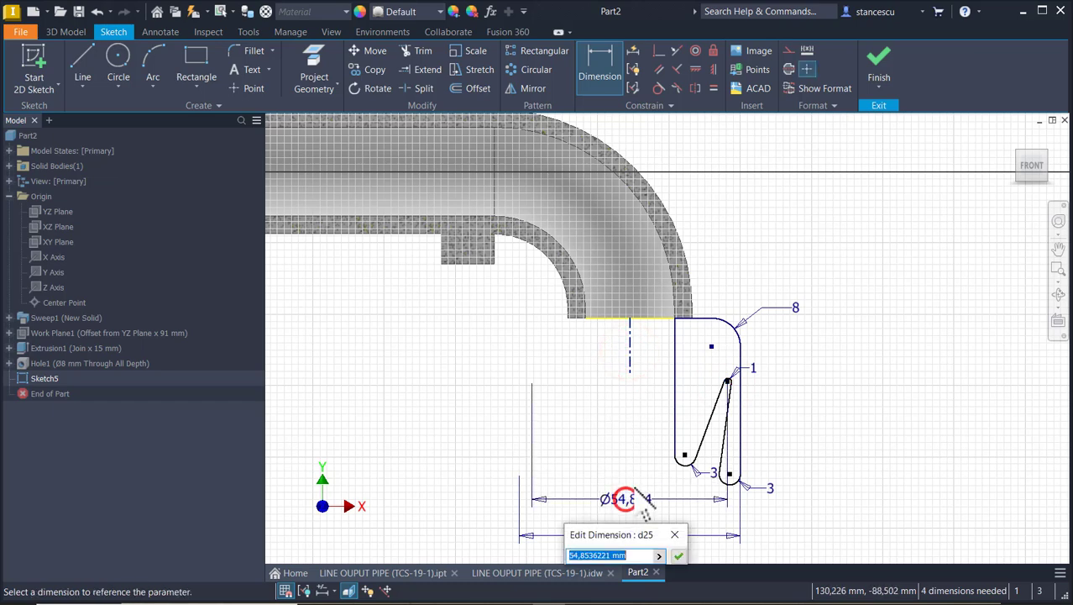
text(42)
key(Return)
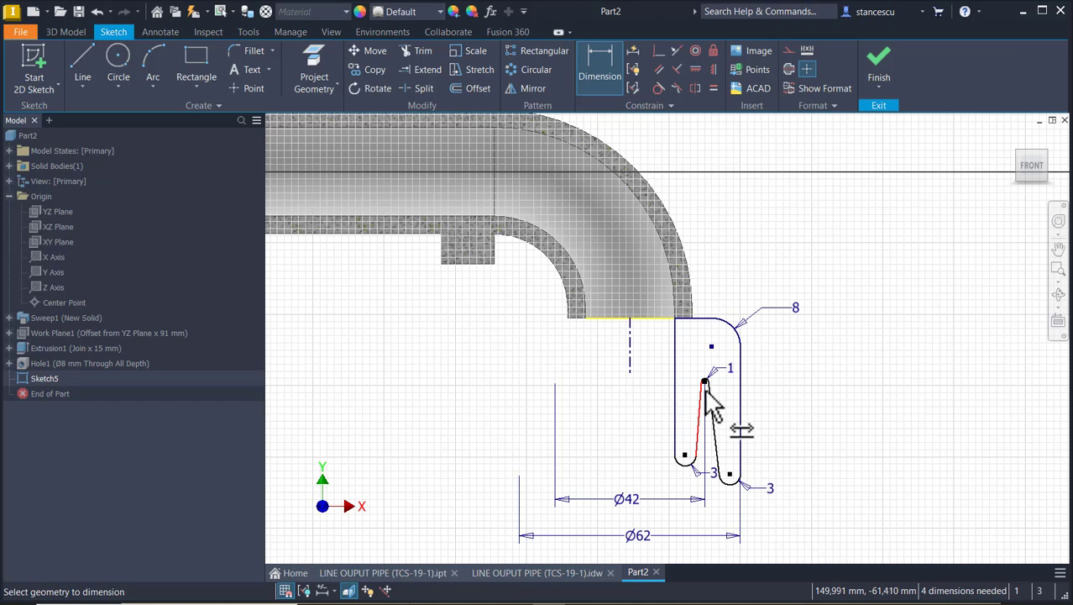
mouse_move(712, 409)
mouse_down()
mouse_move(731, 413)
mouse_move(697, 411)
mouse_up()
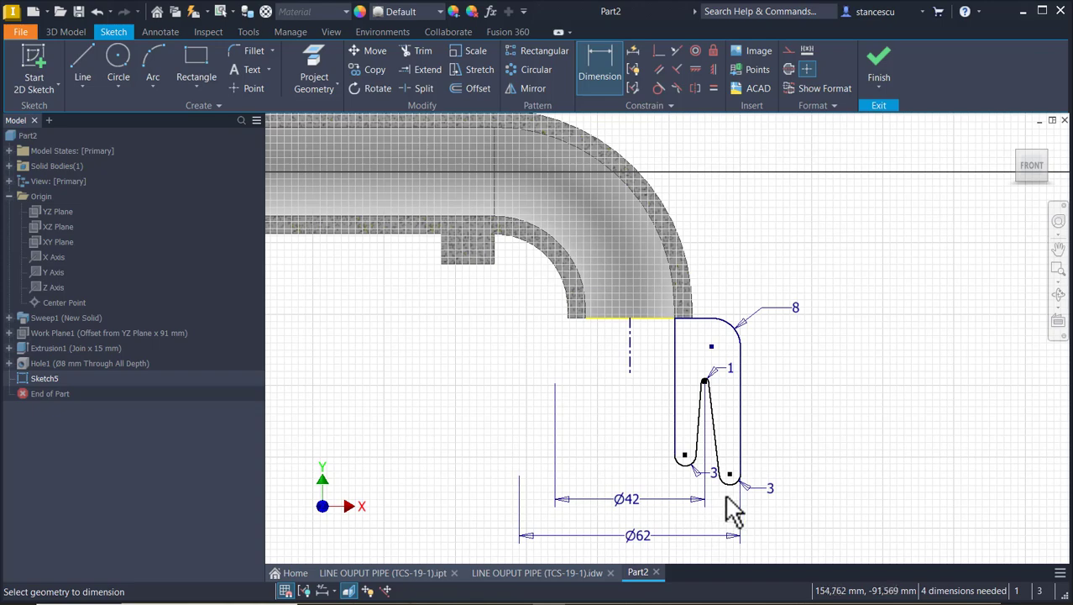
scroll(735, 500, up, 3)
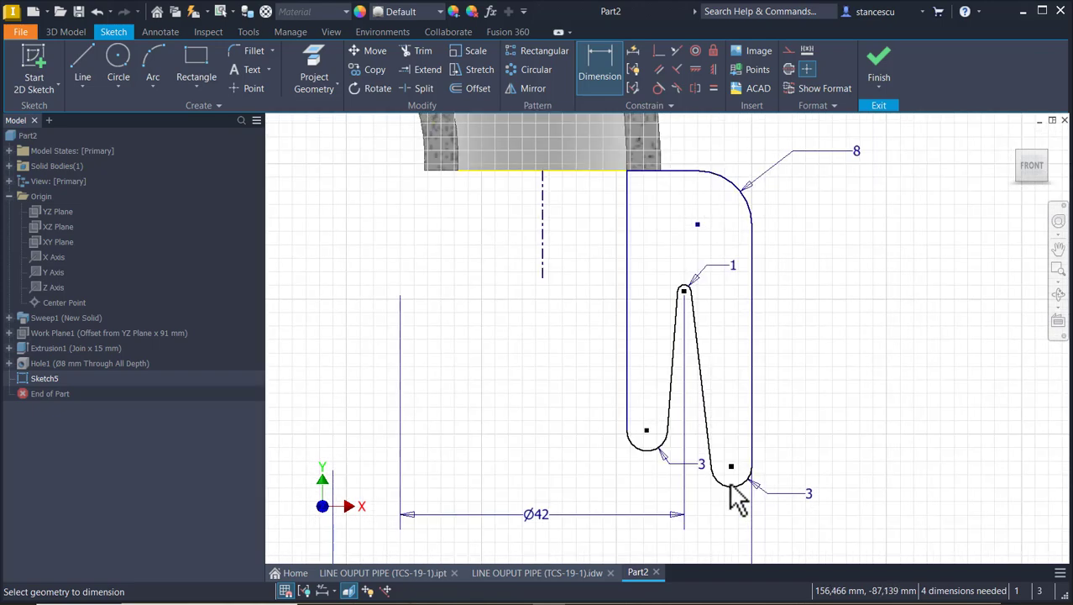
scroll(735, 499, up, 3)
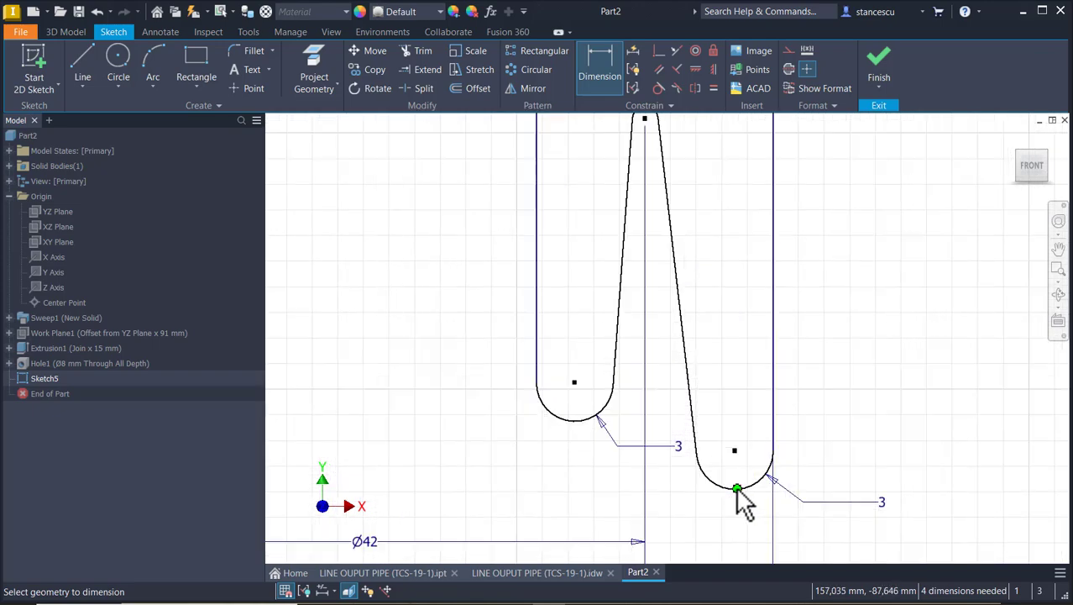
scroll(738, 496, up, 3)
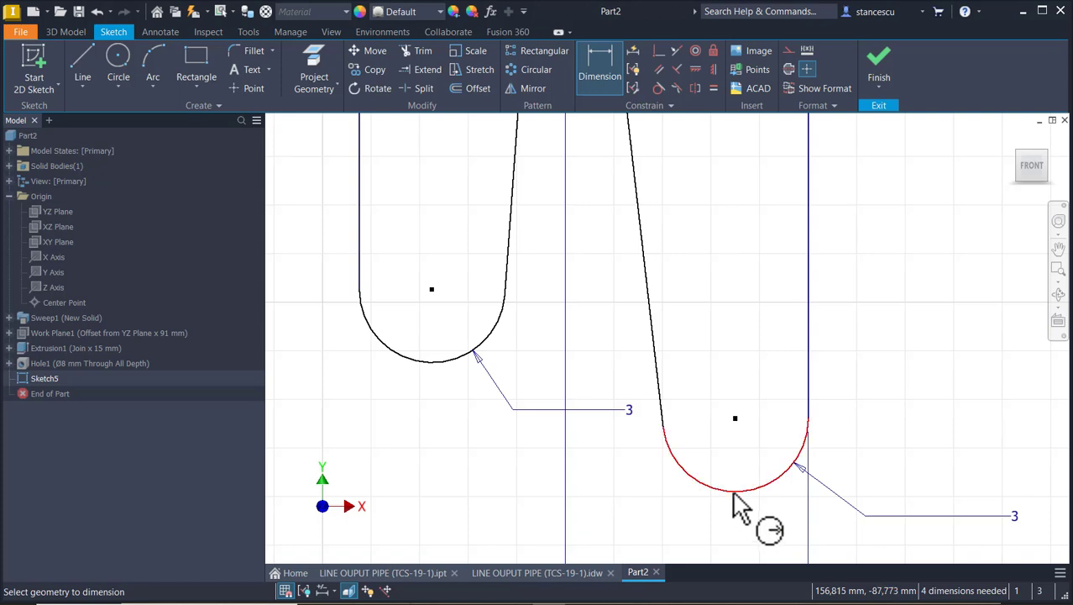
click(734, 493)
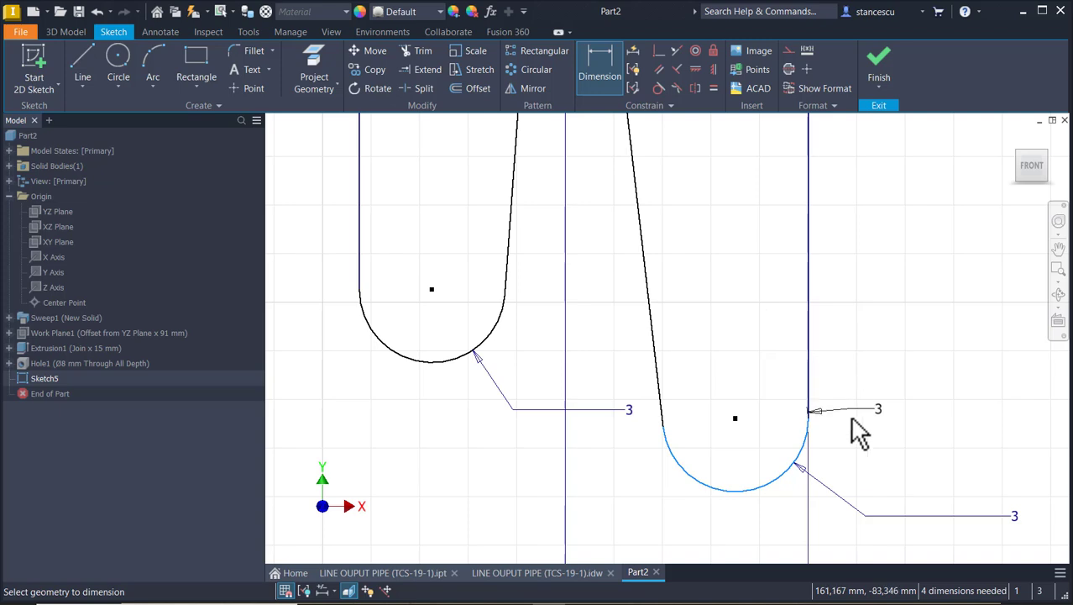
key(Escape)
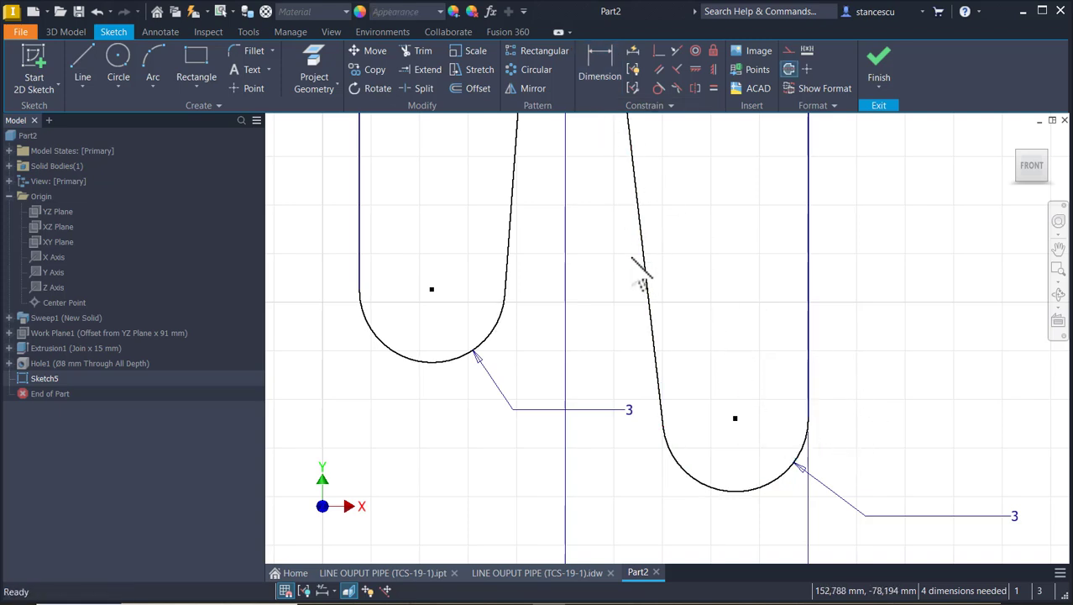
Dimension the vertical distance from the profile's upper edge to the outer tip arc's center, entering an expression that starts with 34-.
click(603, 64)
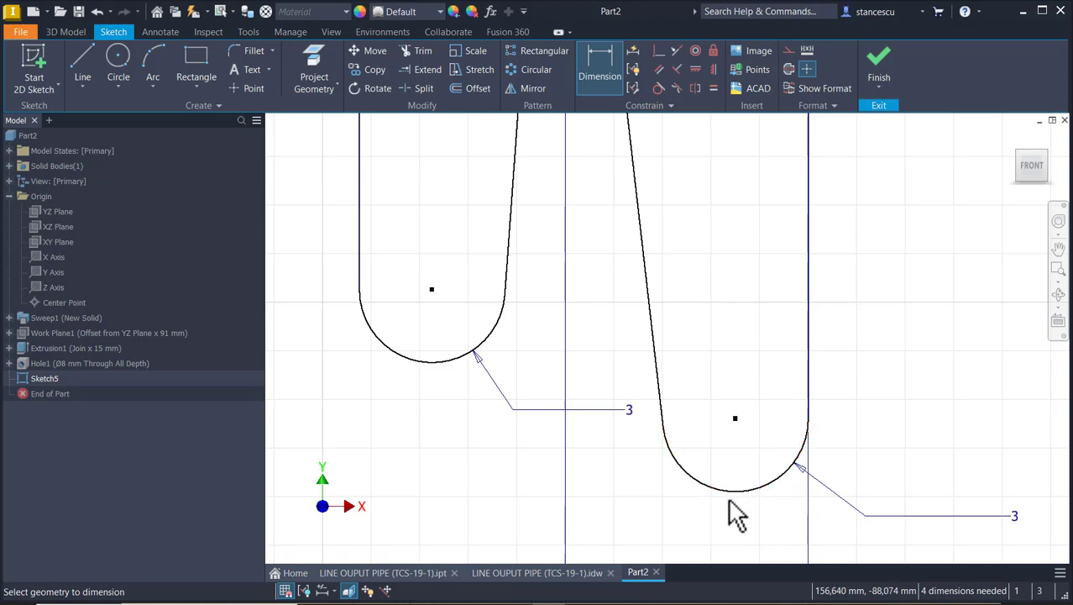
scroll(729, 504, up, 3)
scroll(729, 508, up, 2)
mouse_move(734, 354)
middle_down()
mouse_move(731, 439)
mouse_move(736, 400)
middle_up()
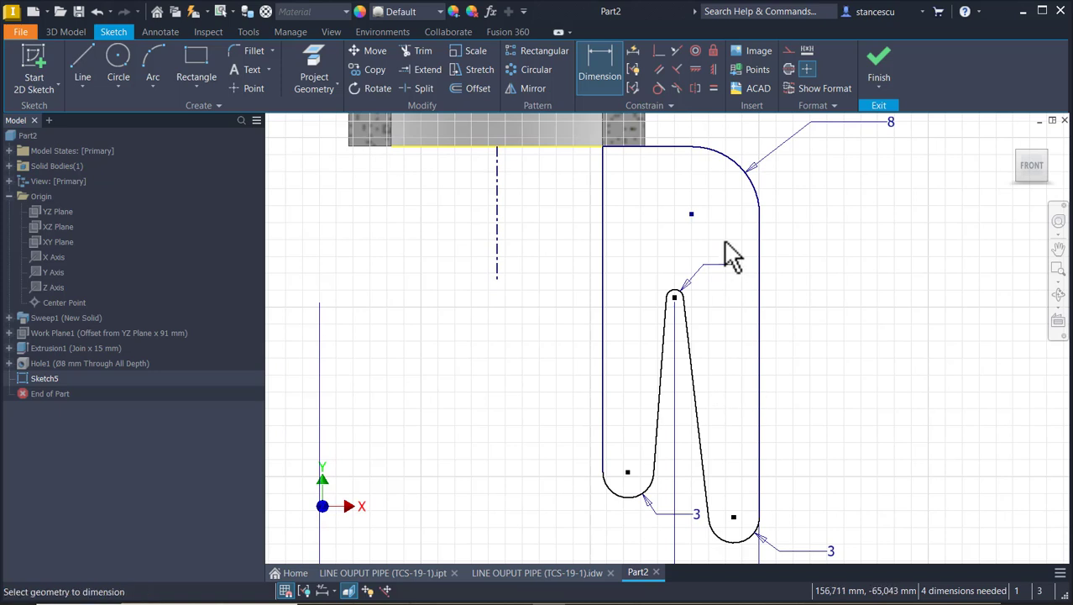
click(675, 147)
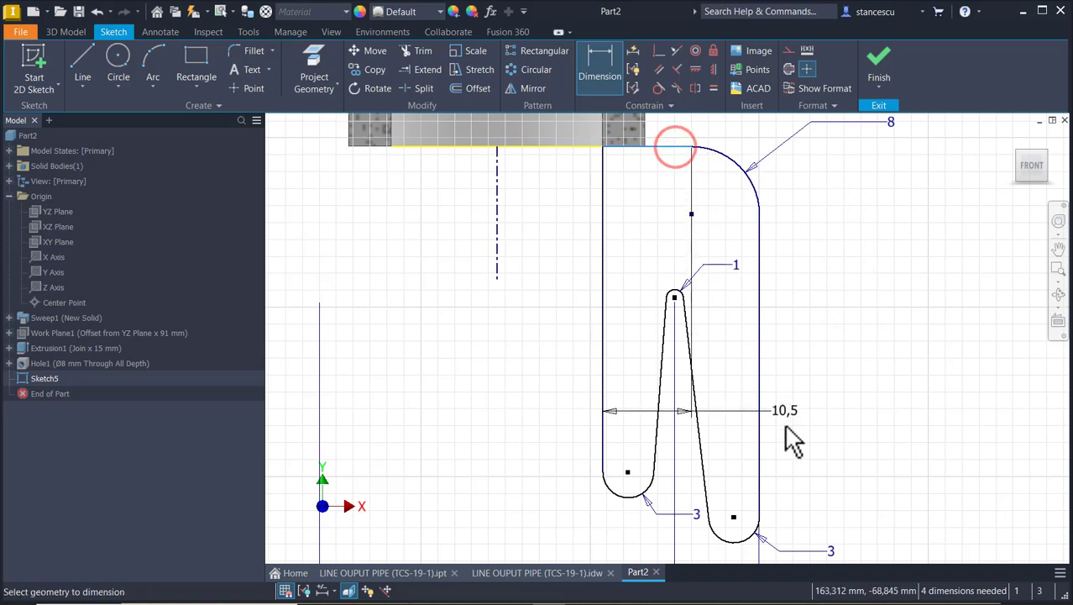
key(Escape)
click(735, 518)
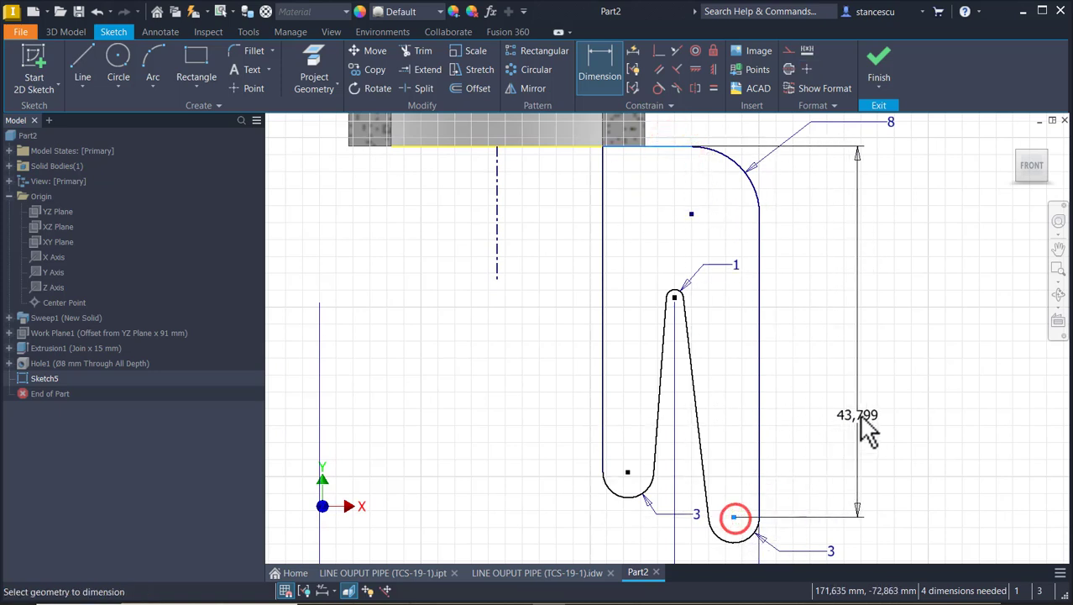
click(865, 418)
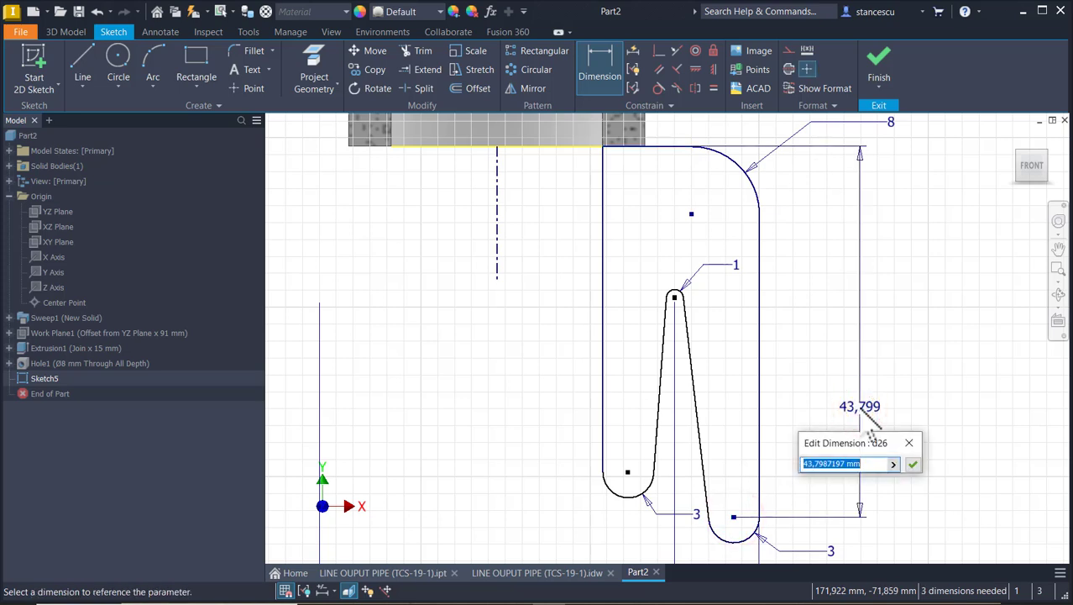
text(34)
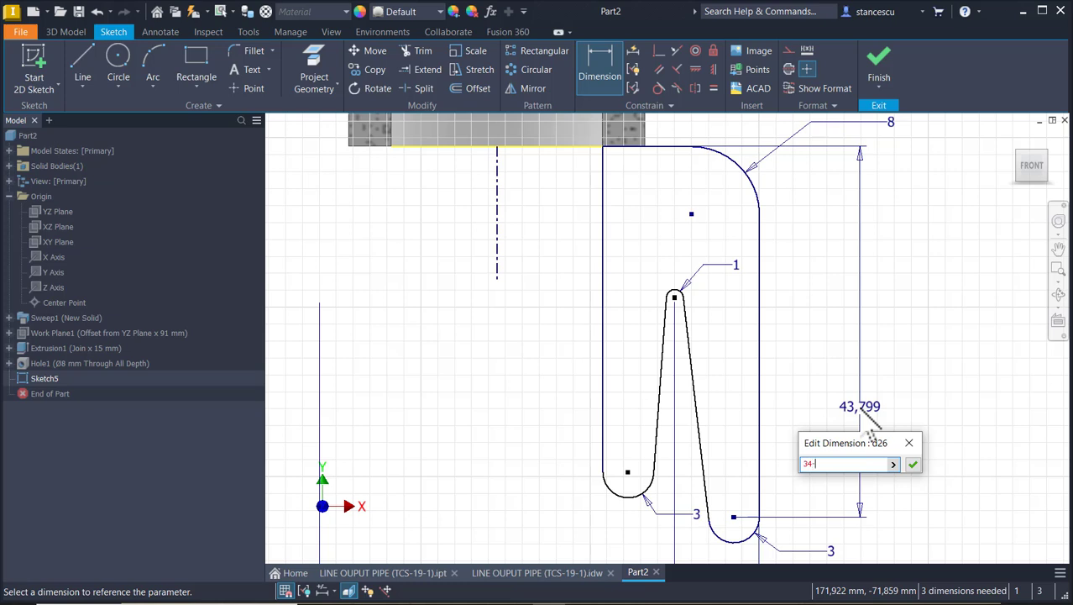